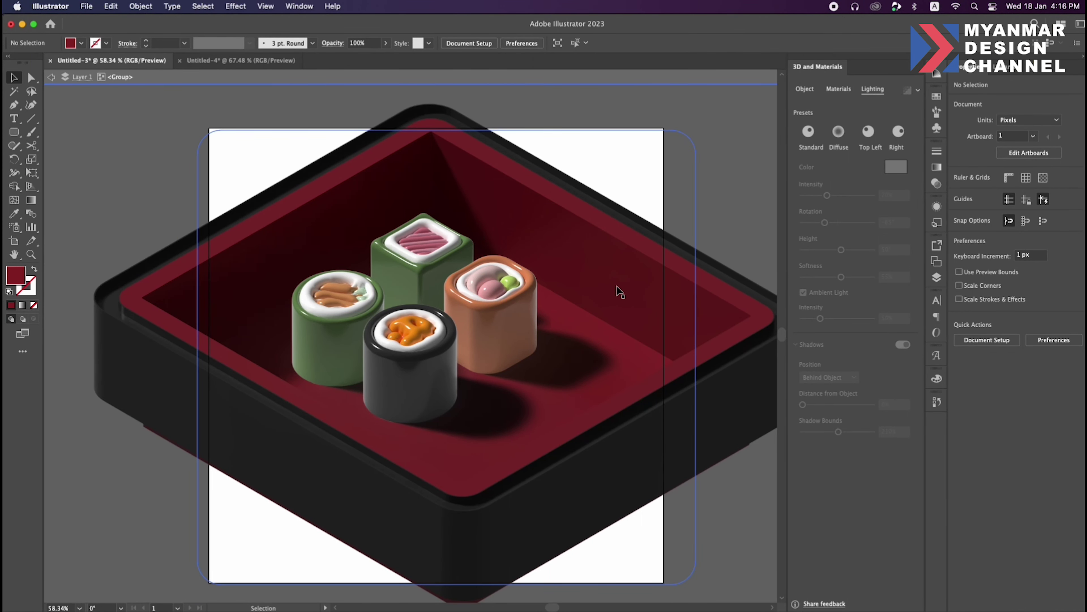
# - Zoom in on the finished sushi tray, then switch to the Untitled-4 swatch document
pyautogui.press('z')
pyautogui.click(543, 279)
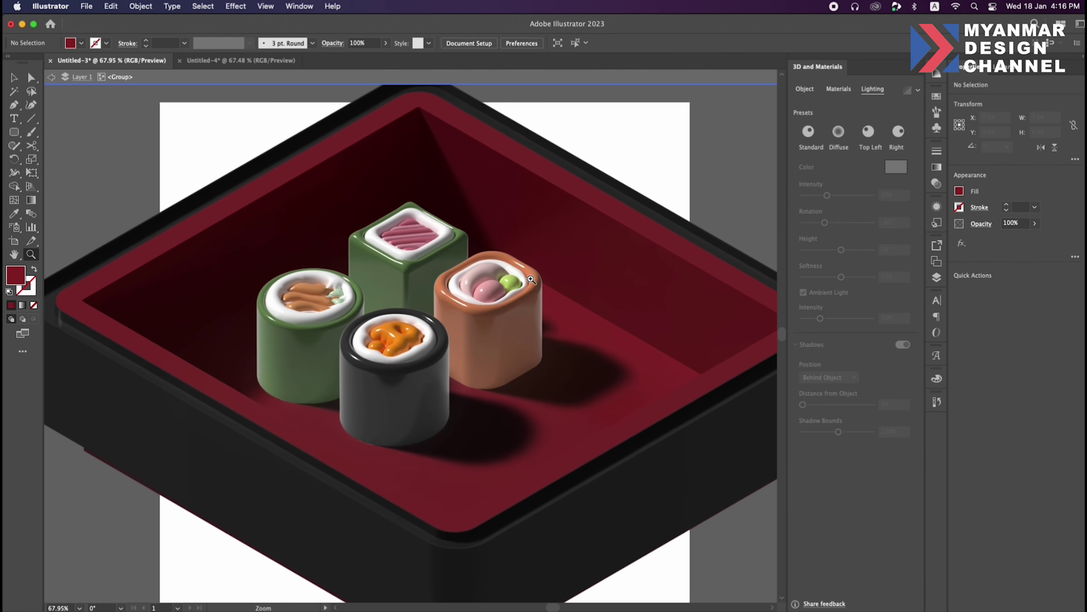
pyautogui.moveTo(543, 279)
pyautogui.mouseDown()
pyautogui.moveTo(570, 282)
pyautogui.moveTo(527, 285)
pyautogui.mouseUp()
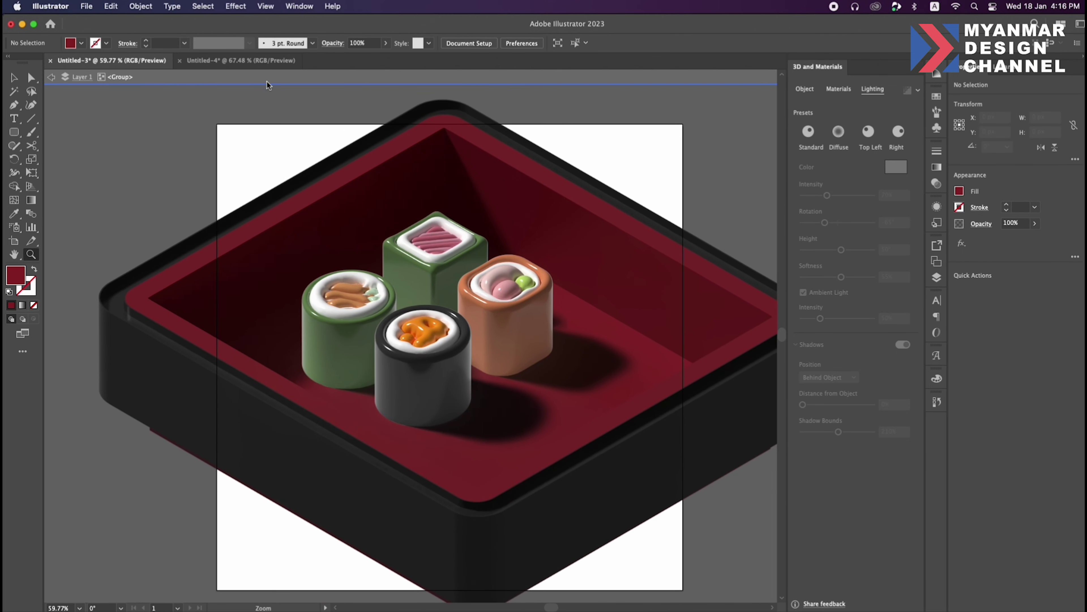
pyautogui.click(249, 62)
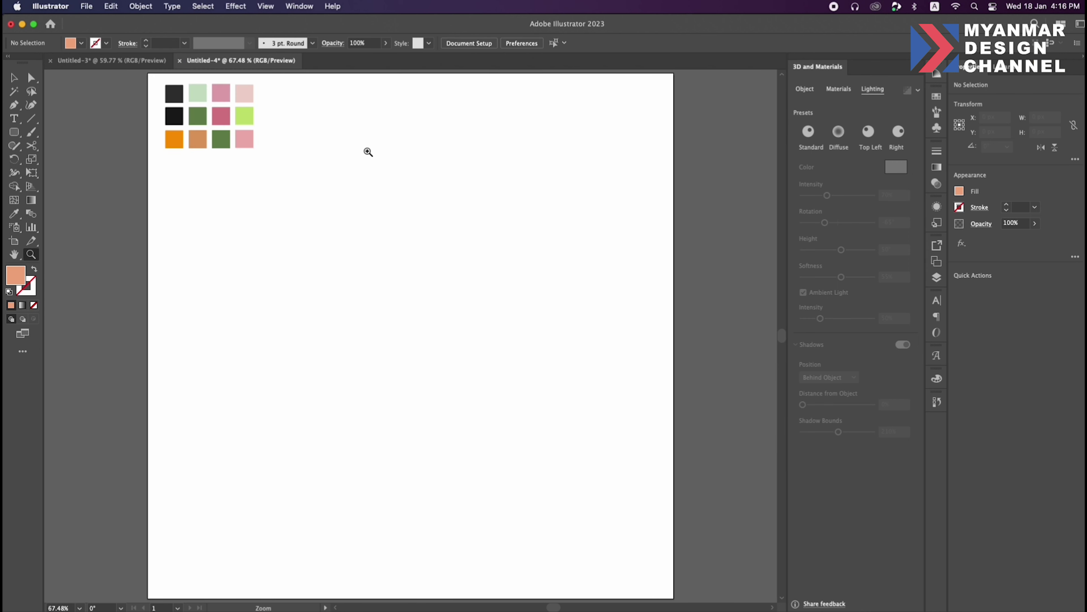
# - Zoom in on the colour swatches, then zoom out to see the whole artboard
pyautogui.moveTo(193, 98); pyautogui.dragTo(242, 109)
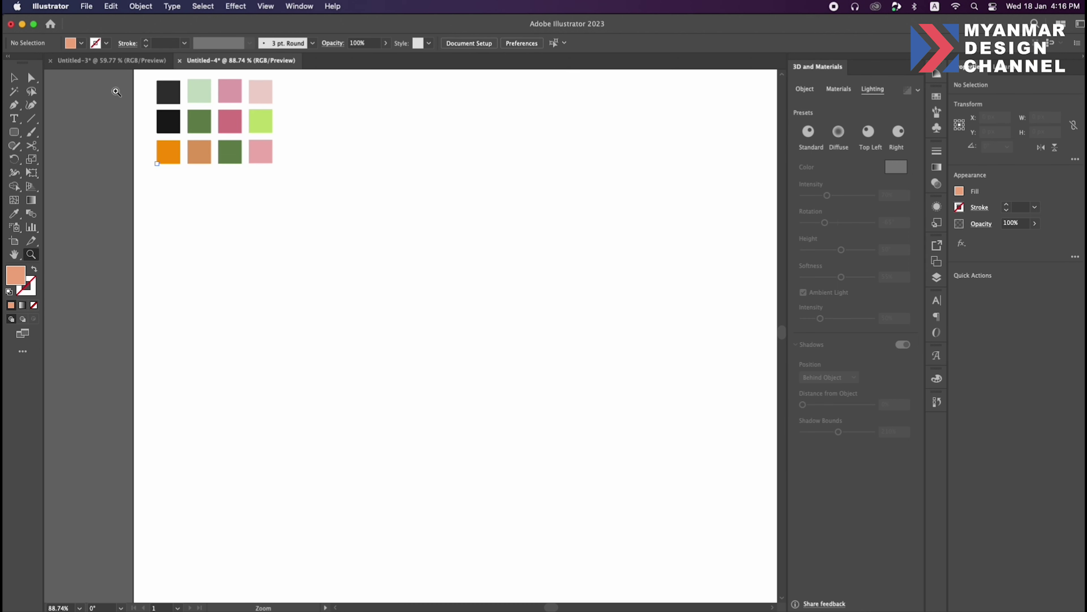
pyautogui.press('v')
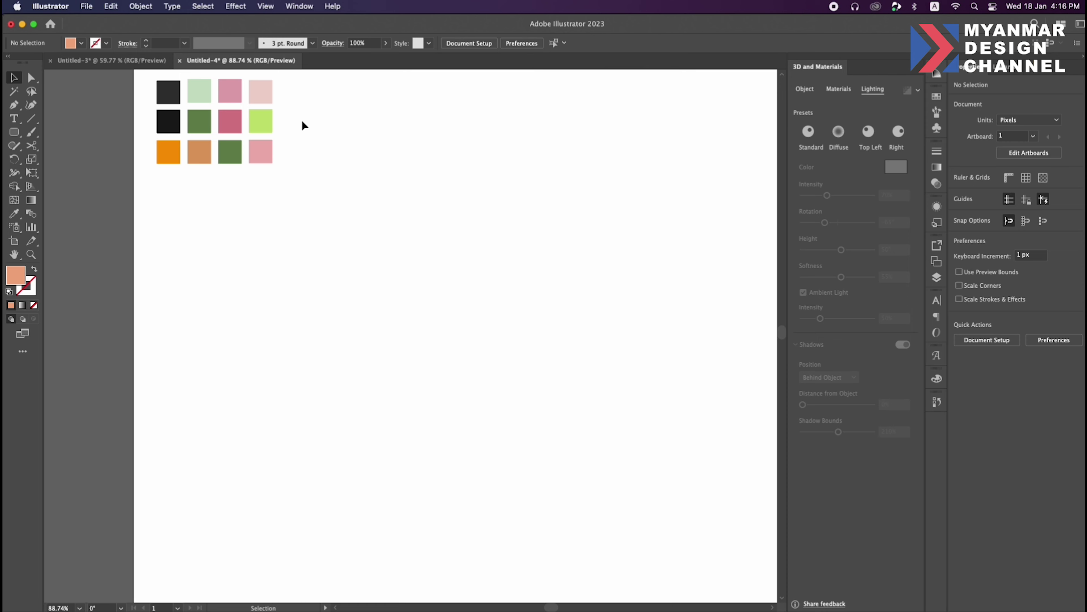
pyautogui.press('z')
pyautogui.keyDown('alt'); pyautogui.click(359, 146); pyautogui.keyUp('alt')
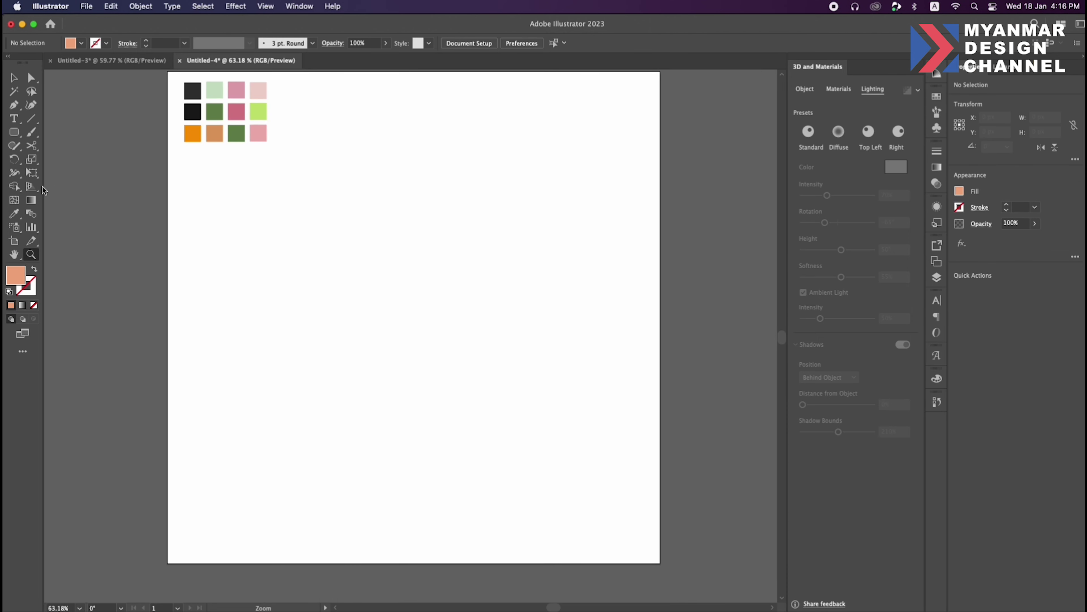
# - Draw a 411 px circle at the artboard centre filled with the dark green swatch
pyautogui.moveTo(13, 132); pyautogui.dragTo(57, 162)
pyautogui.moveTo(333, 210); pyautogui.dragTo(502, 329)
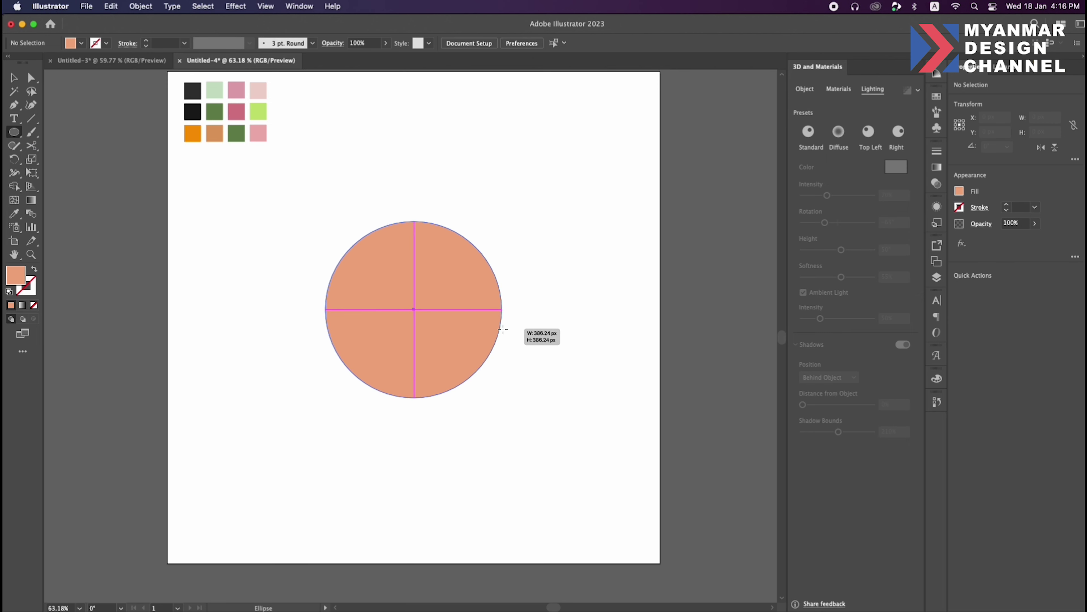
pyautogui.moveTo(502, 328); pyautogui.dragTo(510, 335)
pyautogui.press('v')
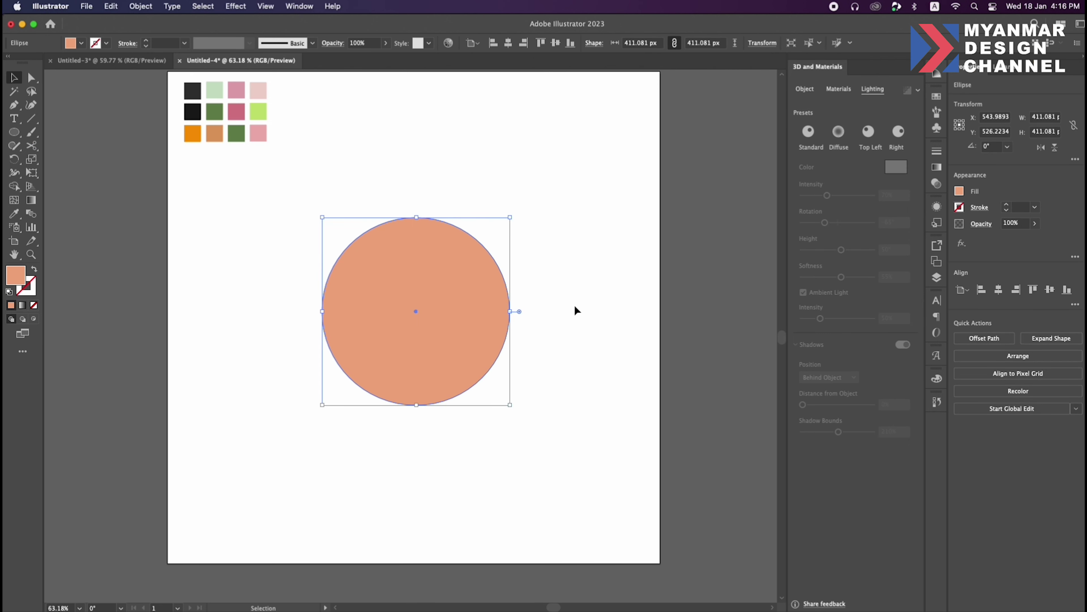
pyautogui.click(14, 213)
pyautogui.click(236, 133)
pyautogui.press('v')
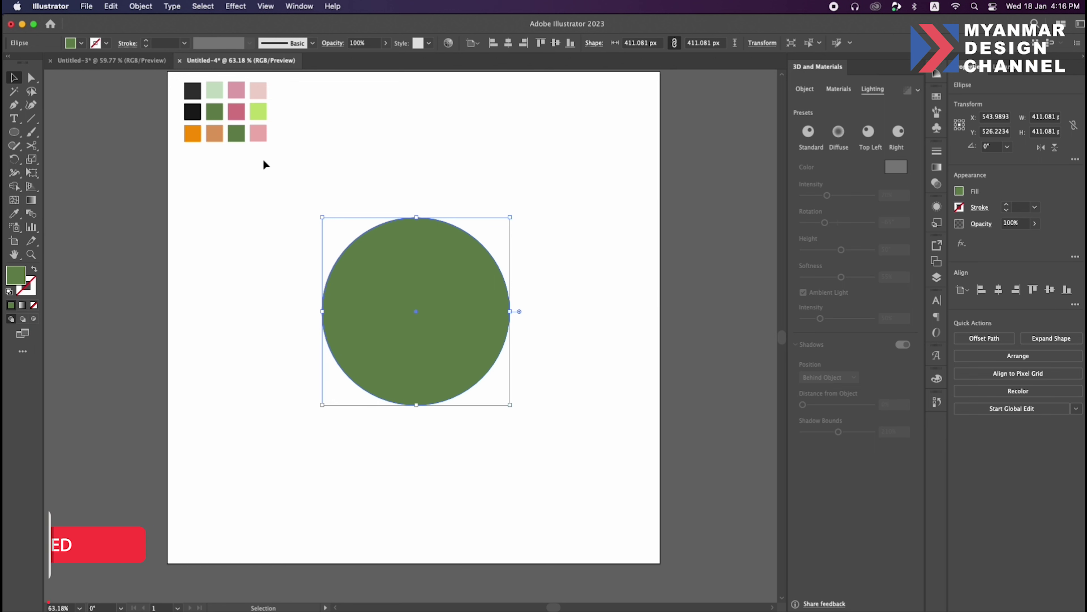
# - Offset the circle path by -30 px and fill the new inner circle white (#ffffff)
pyautogui.click(140, 6)
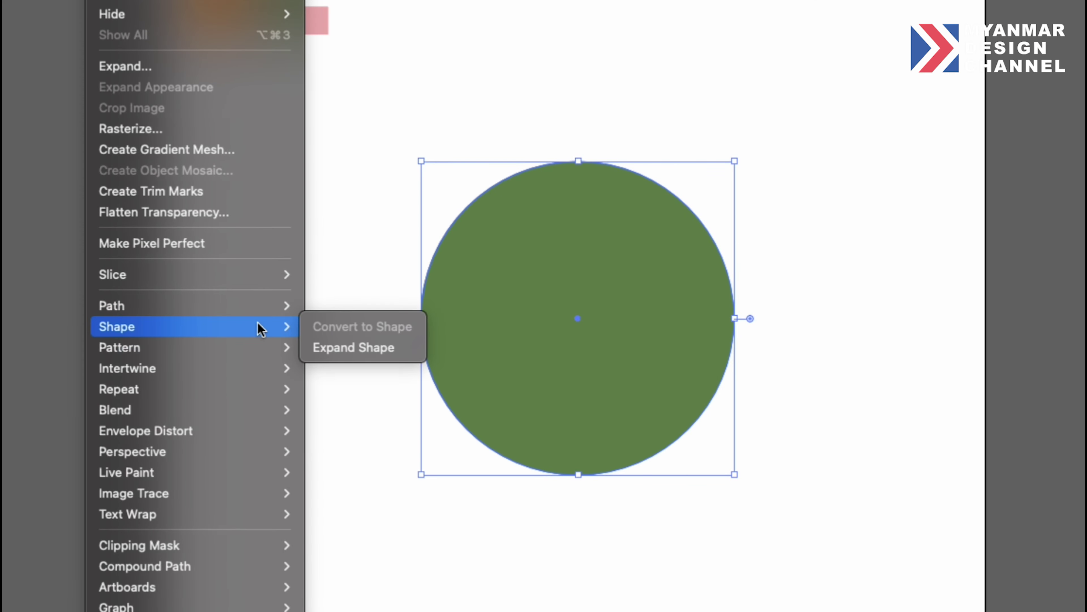
pyautogui.moveTo(111, 305)
pyautogui.click(361, 380)
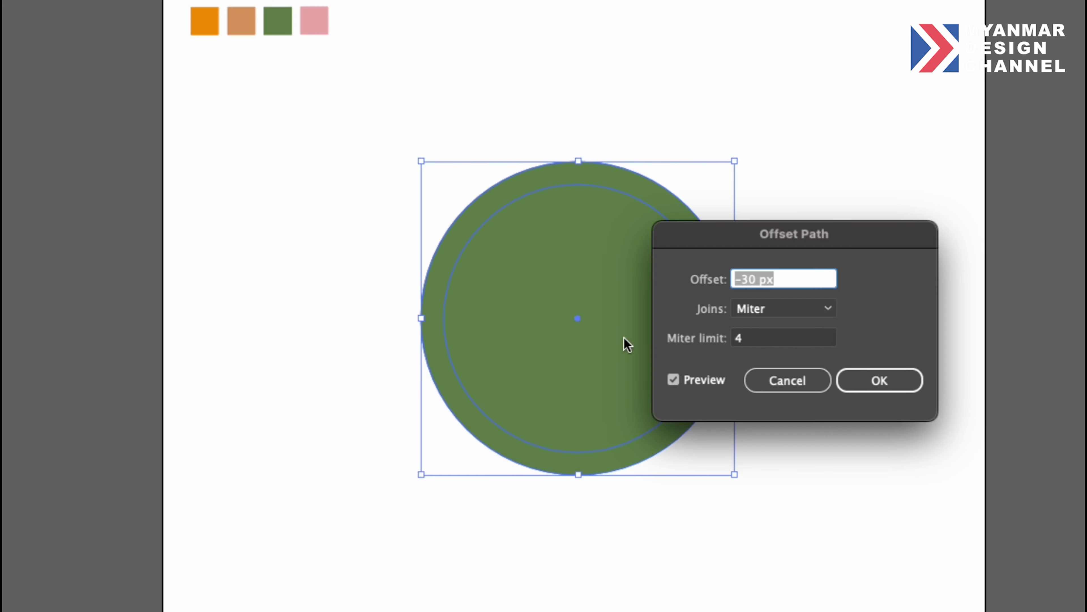
pyautogui.click(917, 379)
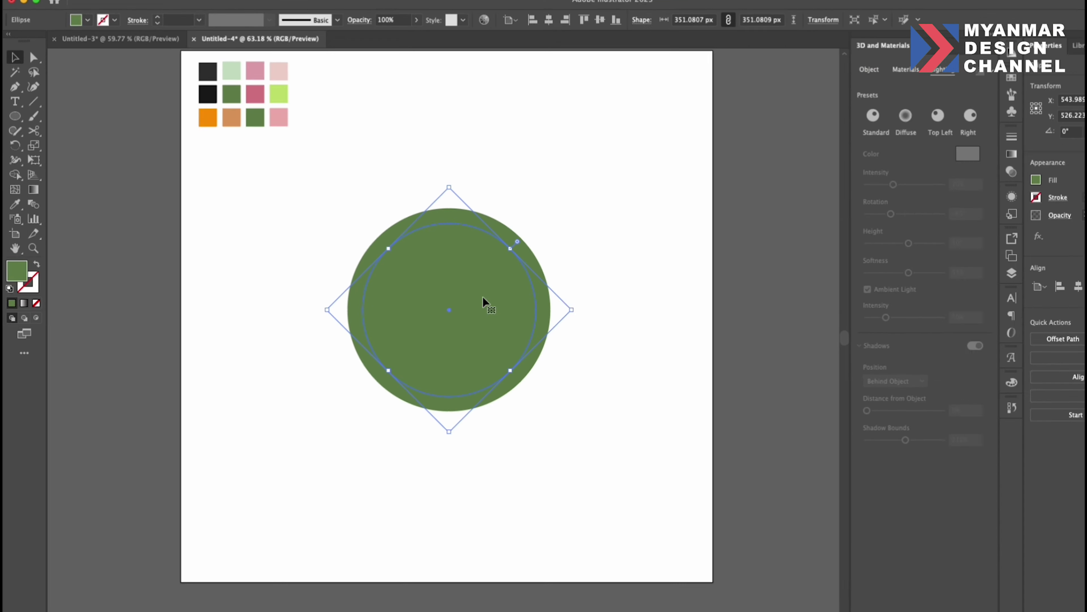
pyautogui.doubleClick(17, 276)
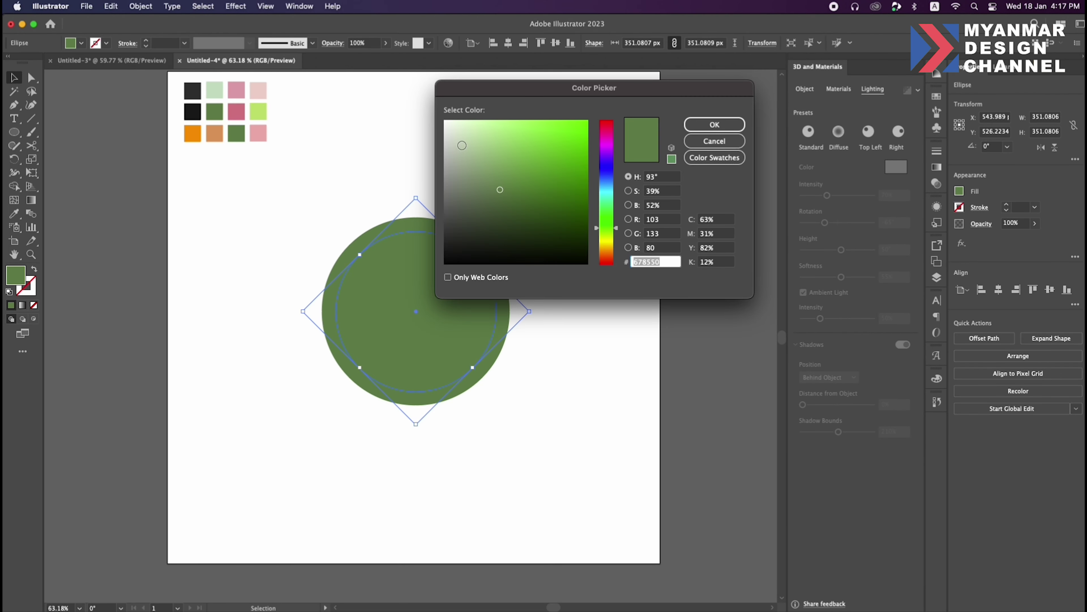
pyautogui.write('ffffff')
pyautogui.press('Return')
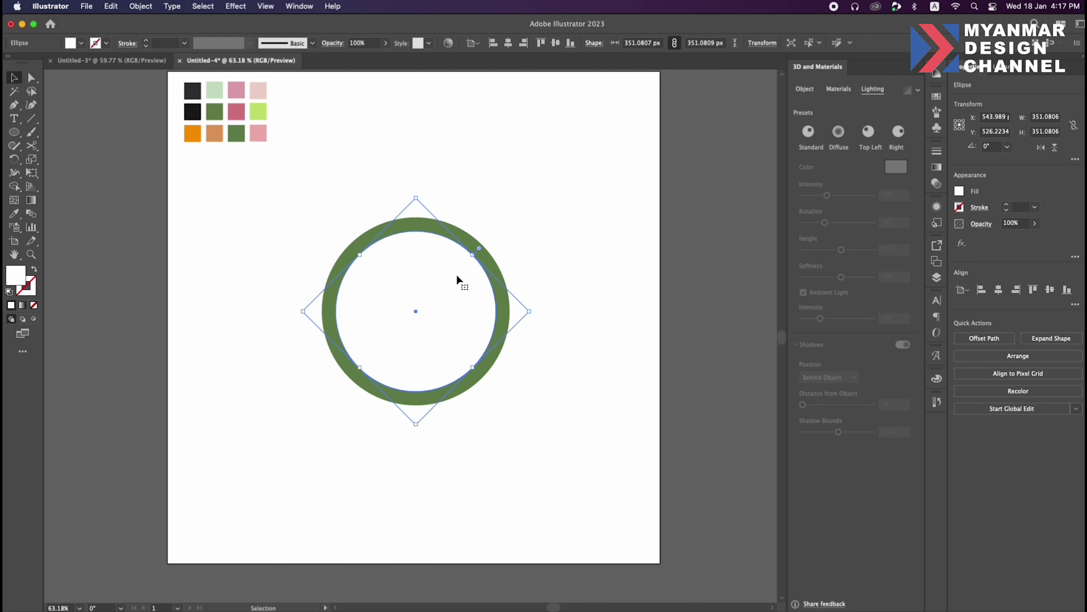
# - Offset the path again by -40 px, then scale the inner circle to 255 px and centre it
pyautogui.click(140, 5)
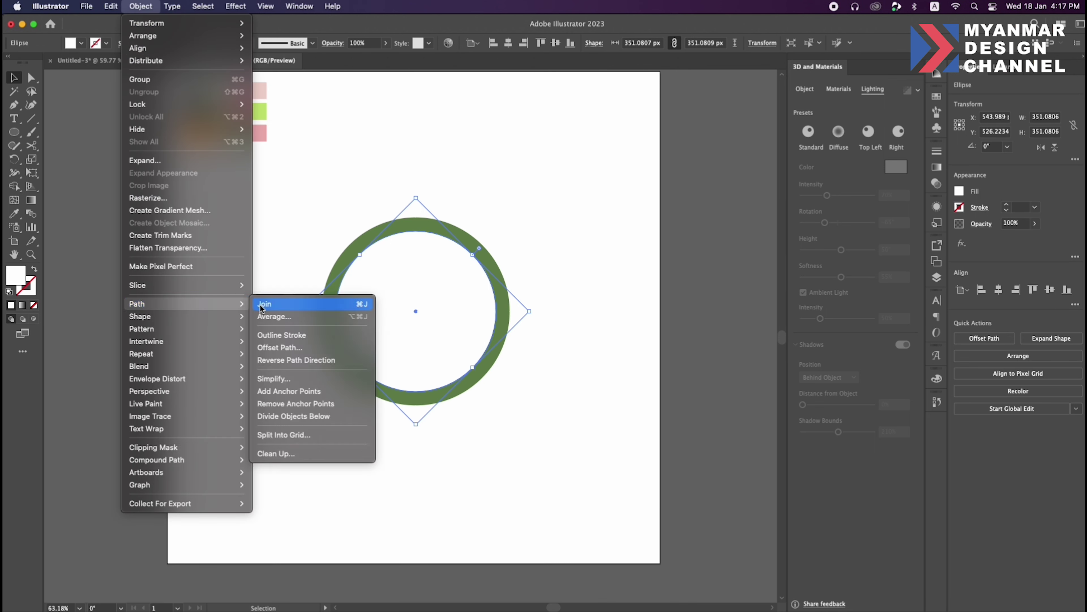
pyautogui.click(299, 345)
pyautogui.write('-40')
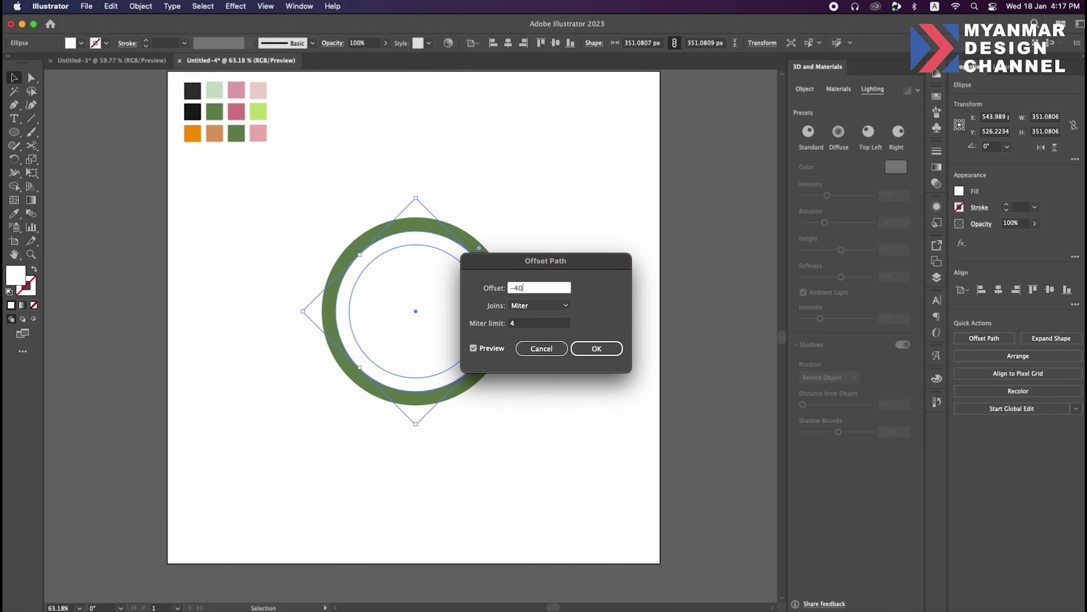
pyautogui.press('Return')
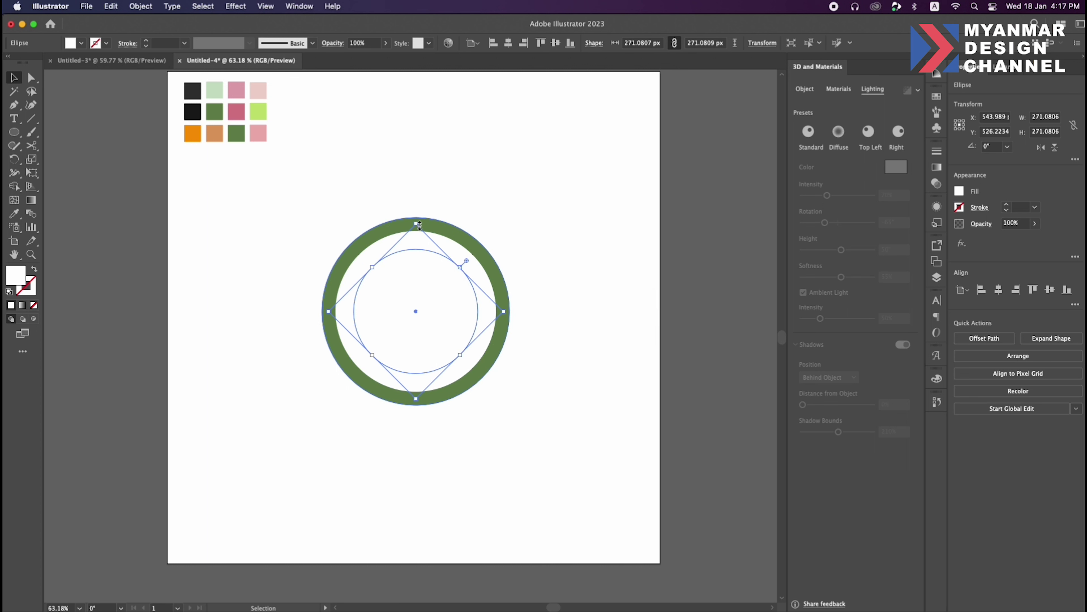
pyautogui.moveTo(420, 225); pyautogui.dragTo(419, 231)
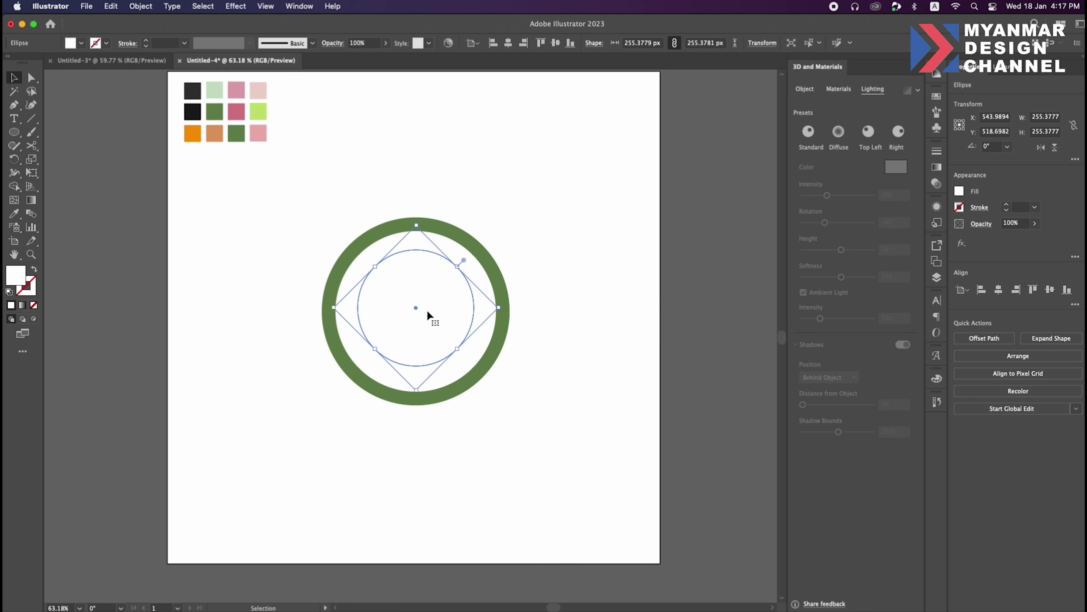
pyautogui.moveTo(427, 310); pyautogui.dragTo(427, 314)
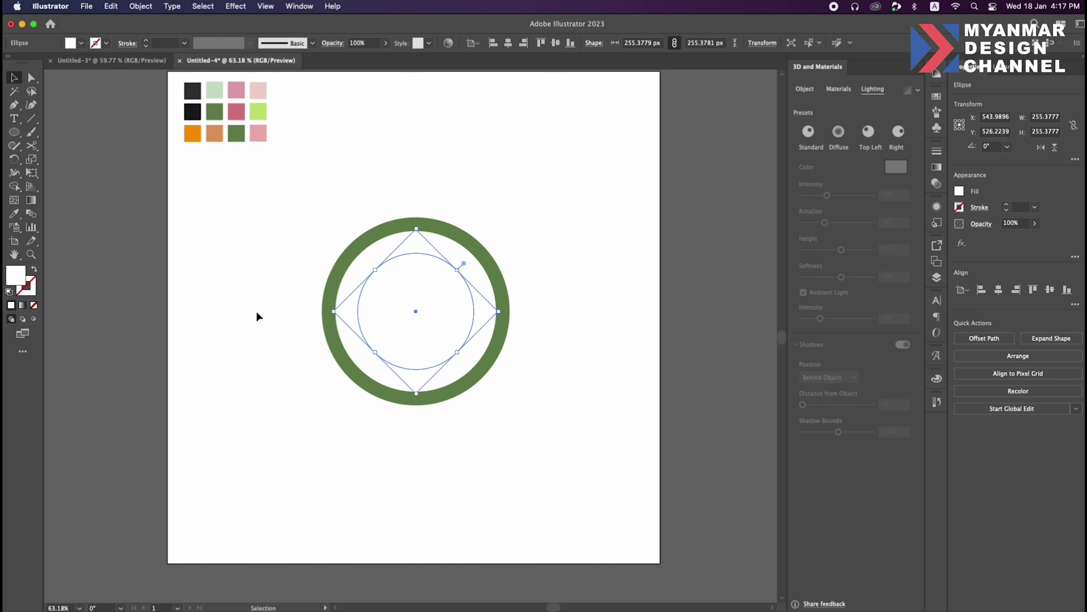
pyautogui.click(14, 212)
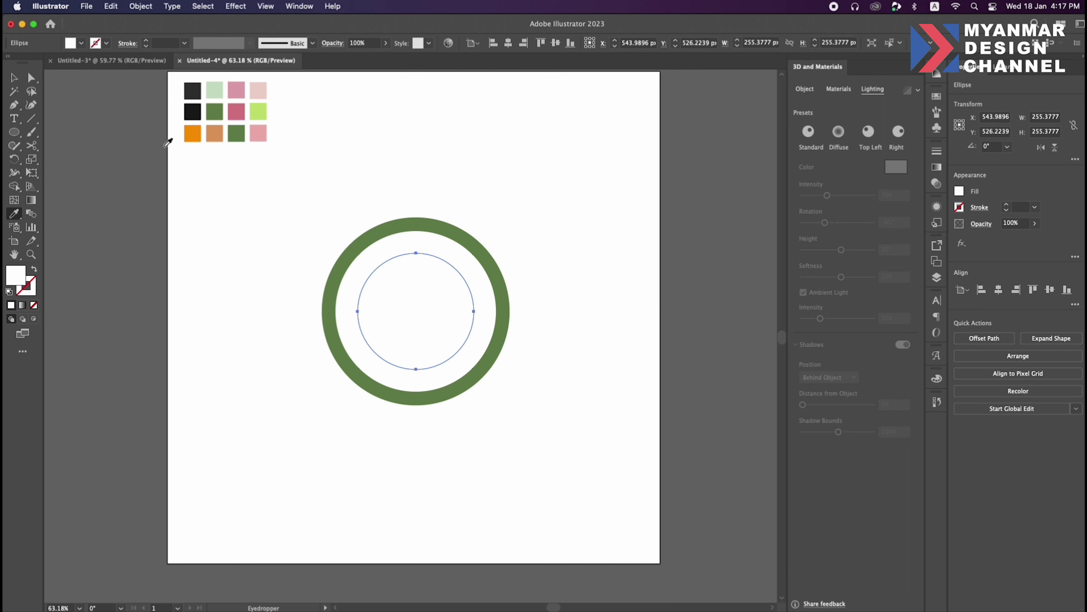
# - Fill the inner circle with the tan-orange swatch
pyautogui.click(191, 137)
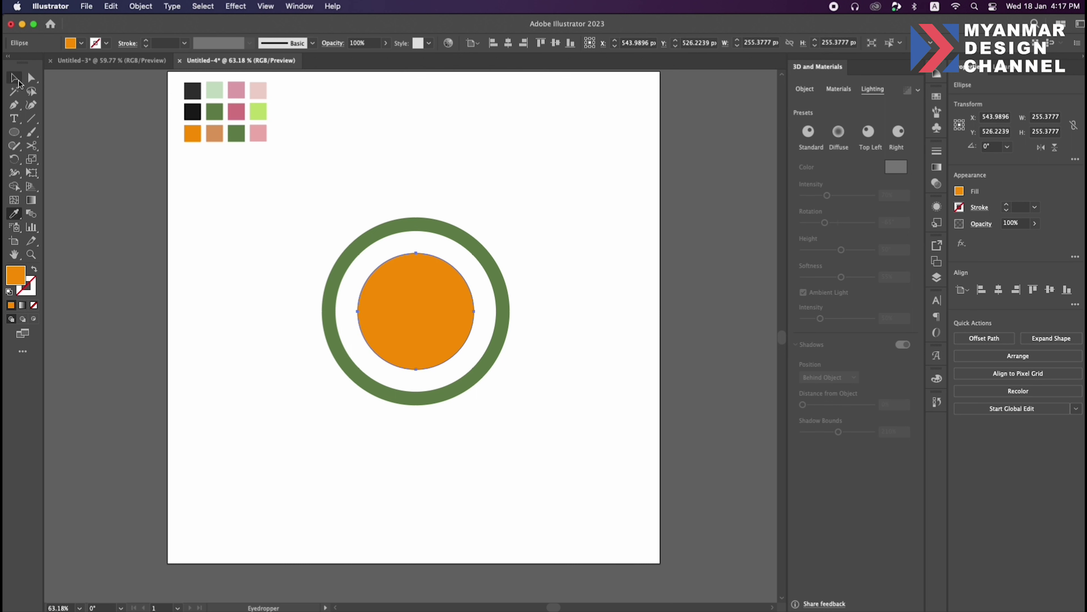
pyautogui.click(214, 133)
pyautogui.press('v')
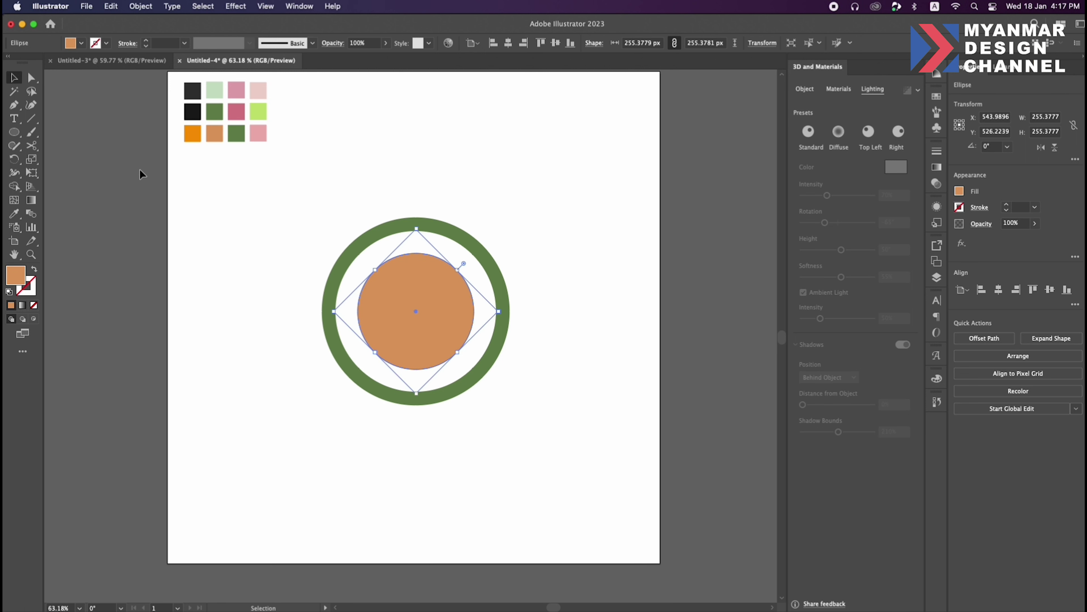
pyautogui.click(141, 174)
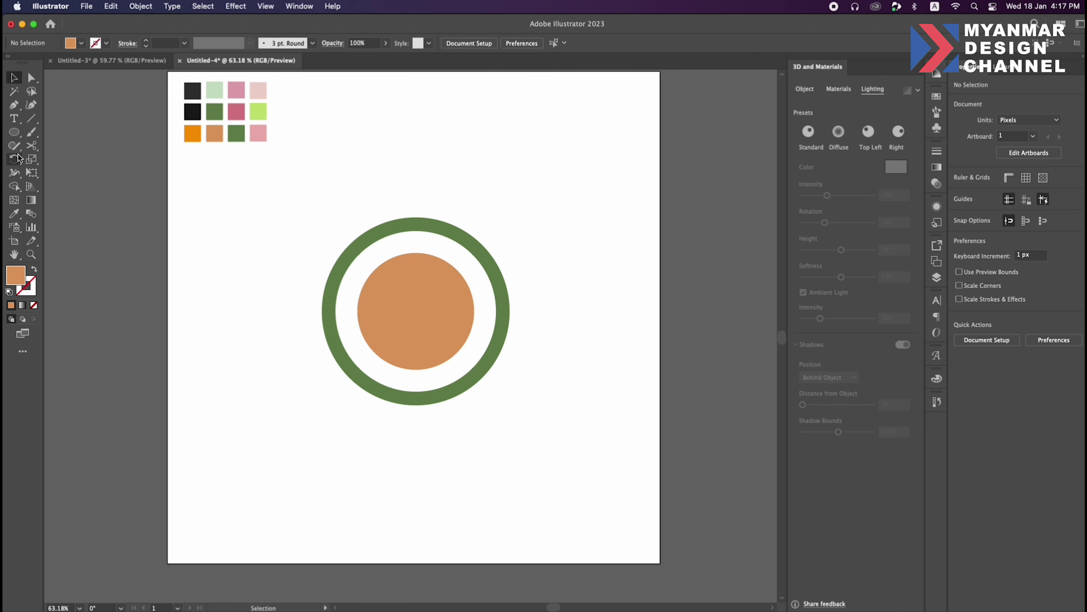
# - Draw a curved leaf shape on the tan circle and fill it lime green
pyautogui.press('p')
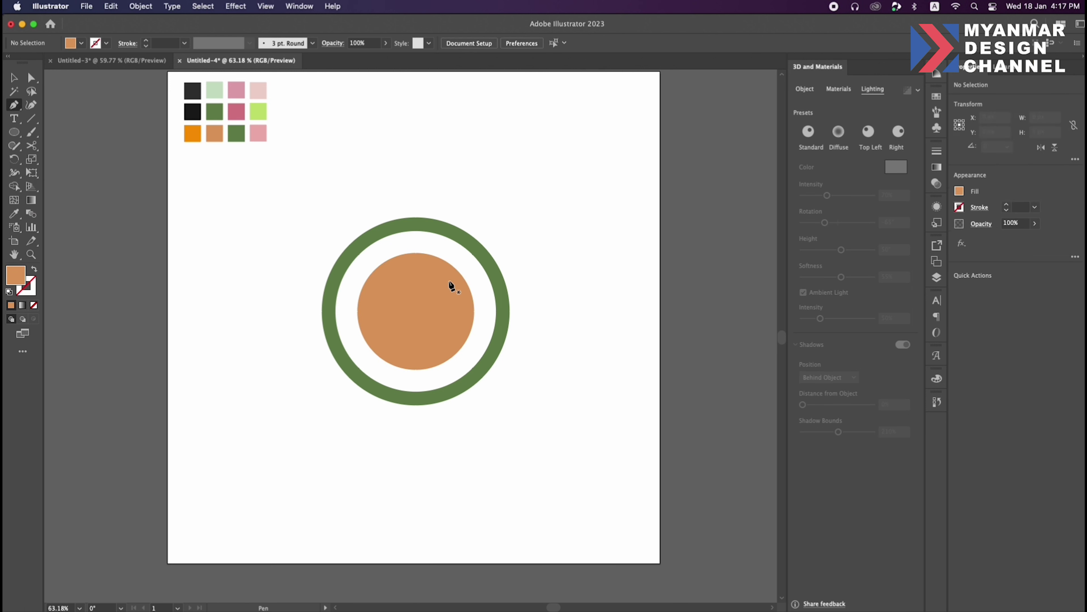
pyautogui.click(428, 281)
pyautogui.moveTo(444, 260)
pyautogui.mouseDown()
pyautogui.moveTo(458, 282)
pyautogui.moveTo(425, 286)
pyautogui.mouseUp()
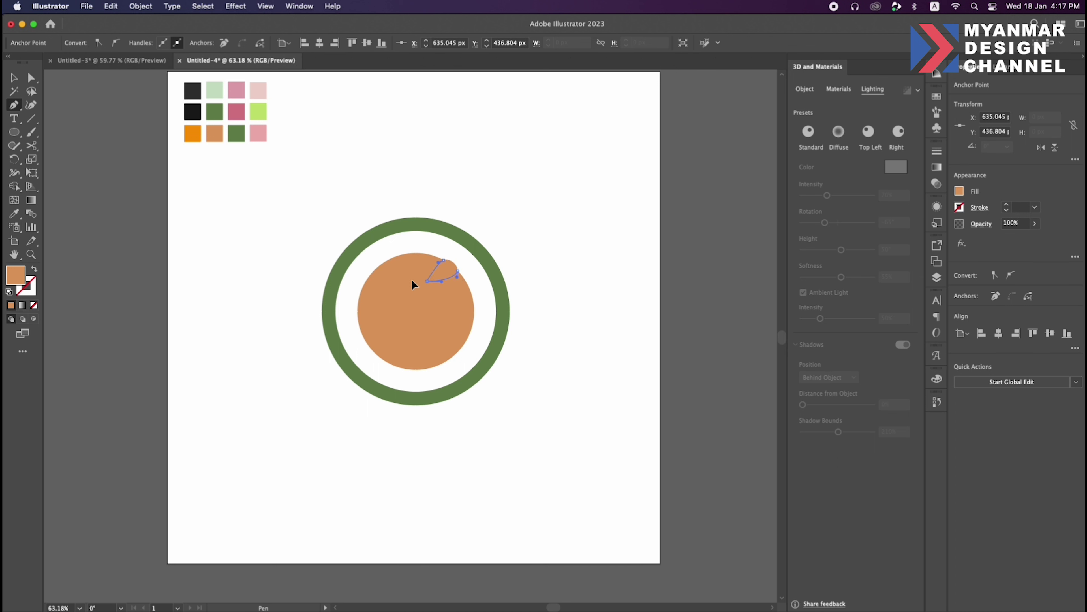
pyautogui.click(442, 281)
pyautogui.click(15, 213)
pyautogui.click(257, 112)
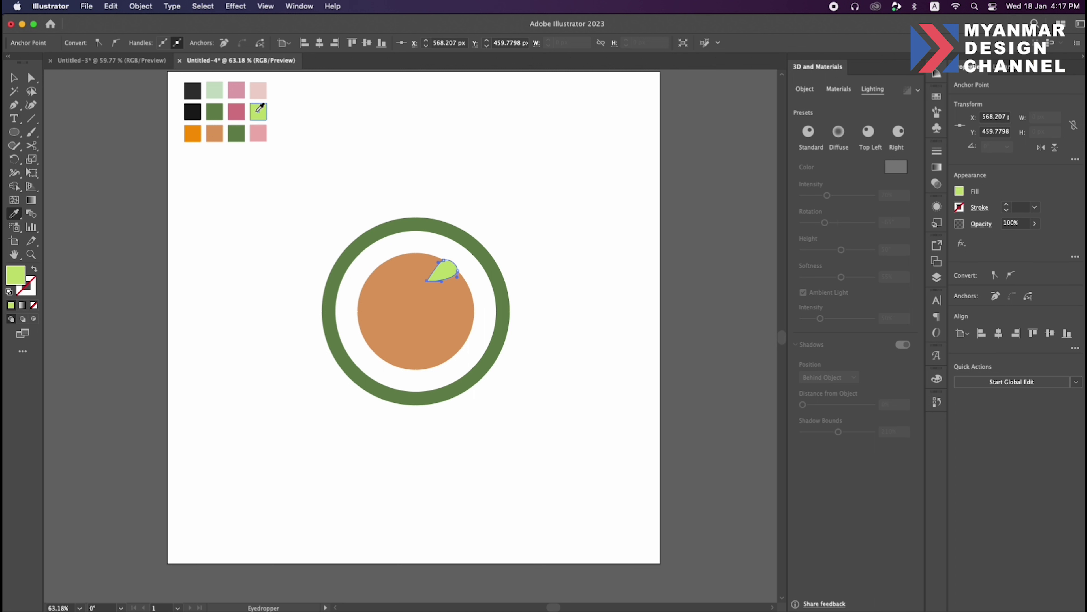
pyautogui.press('c')
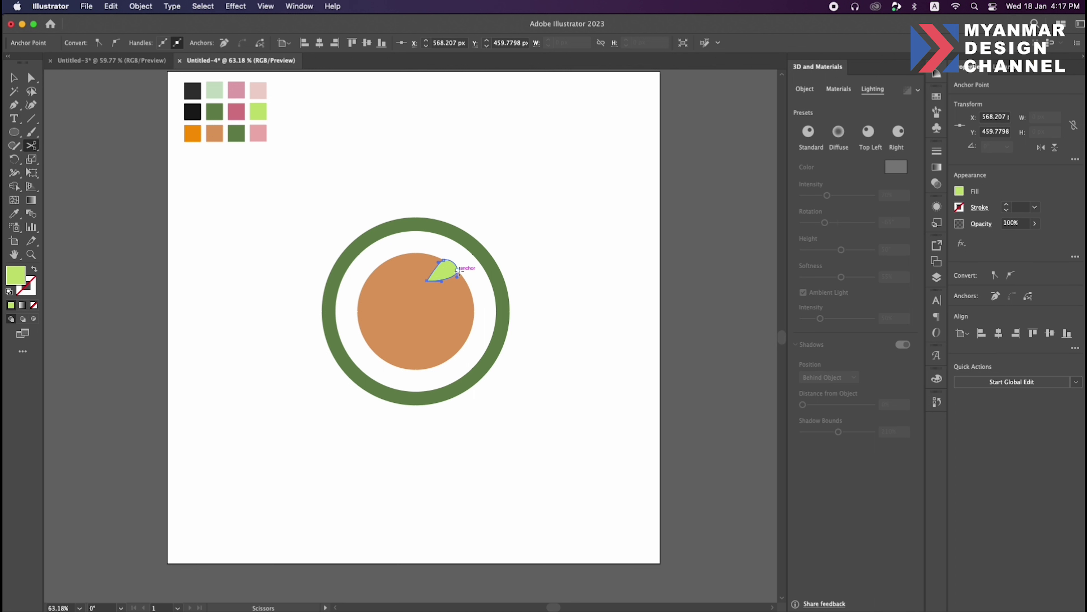
pyautogui.press('v')
pyautogui.moveTo(460, 270); pyautogui.dragTo(459, 255)
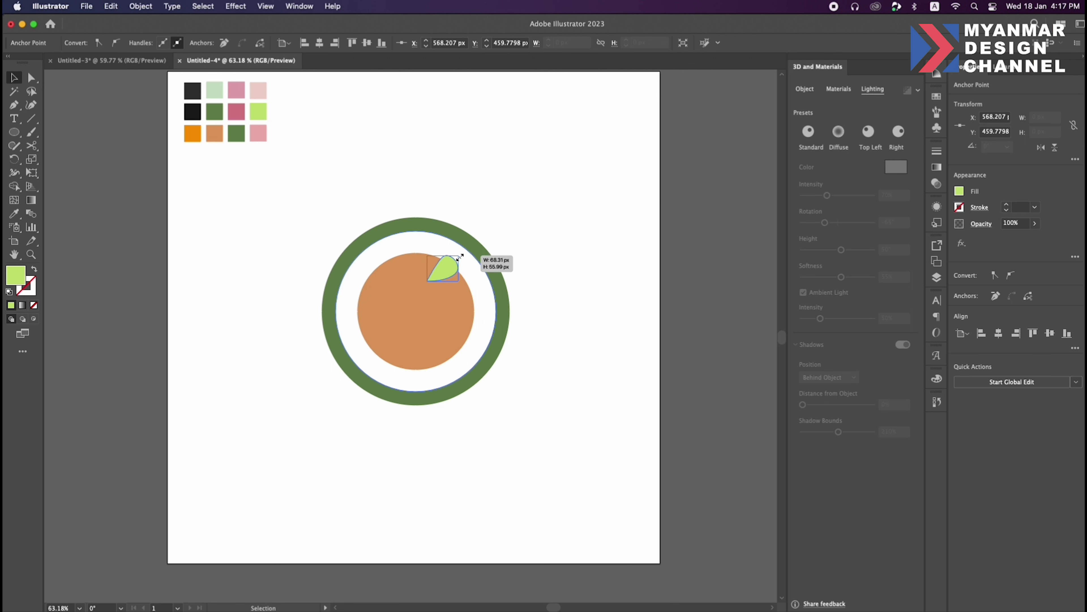
# - Place a copy of the leaf below-right of the first, then zoom out to the whole artboard
pyautogui.click(448, 270)
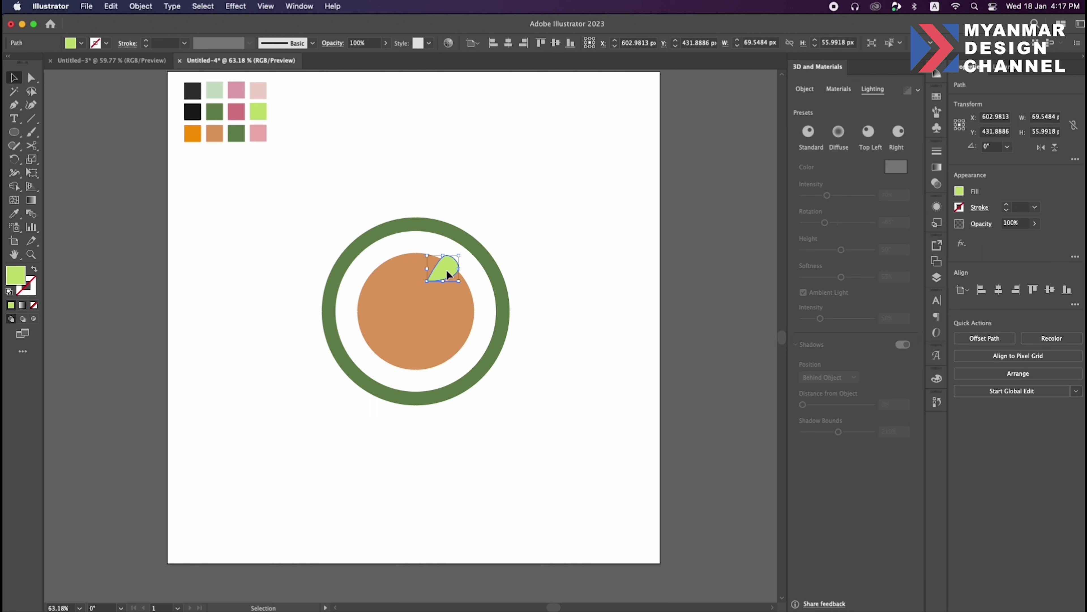
pyautogui.moveTo(446, 269)
pyautogui.mouseDown()
pyautogui.moveTo(459, 293)
pyautogui.moveTo(493, 291)
pyautogui.mouseUp()
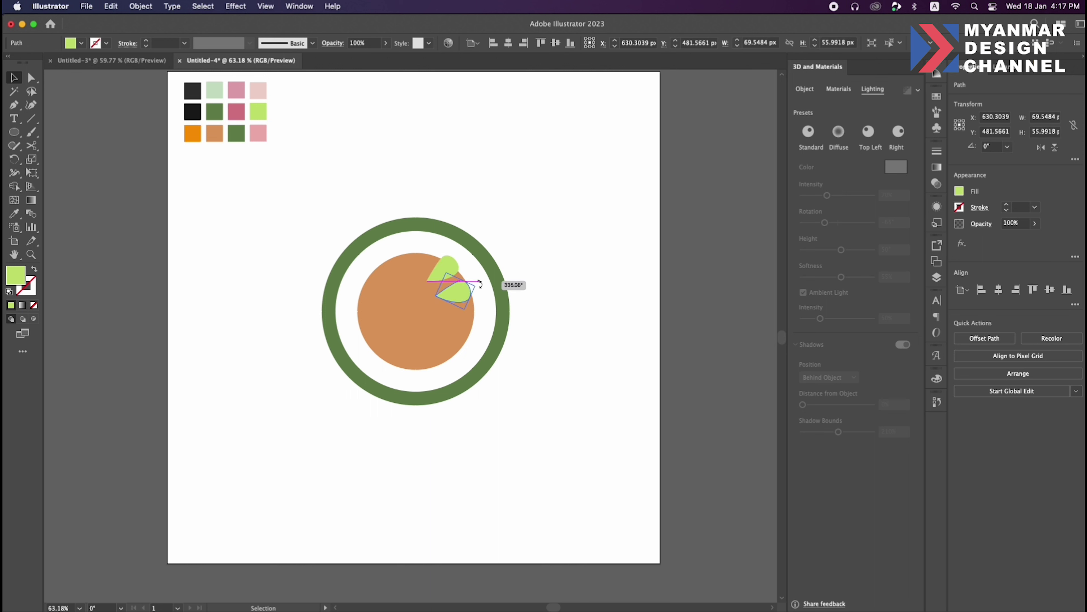
pyautogui.click(566, 289)
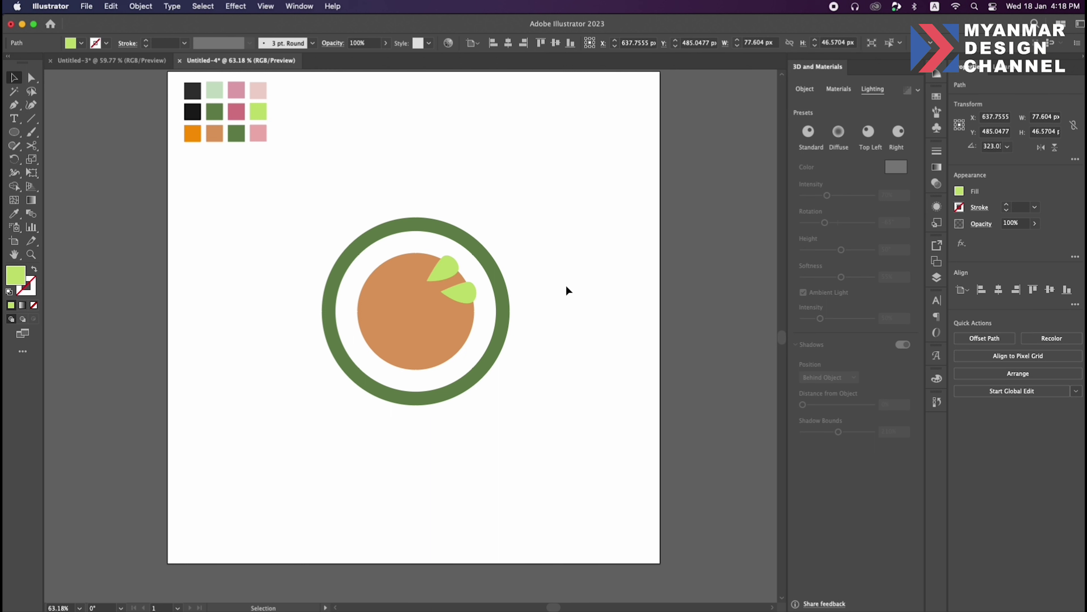
pyautogui.press('z')
pyautogui.moveTo(559, 285); pyautogui.dragTo(525, 292)
# - Select the green ring, tan circle and both leaves and group them into one object
pyautogui.press('v')
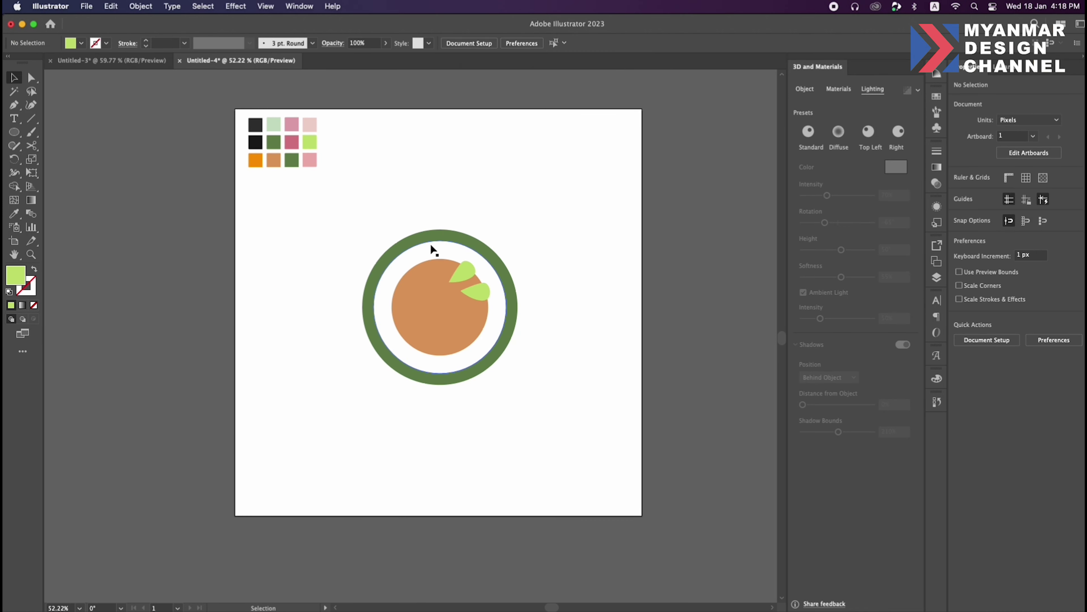
pyautogui.moveTo(338, 194); pyautogui.dragTo(553, 421)
pyautogui.click(544, 371)
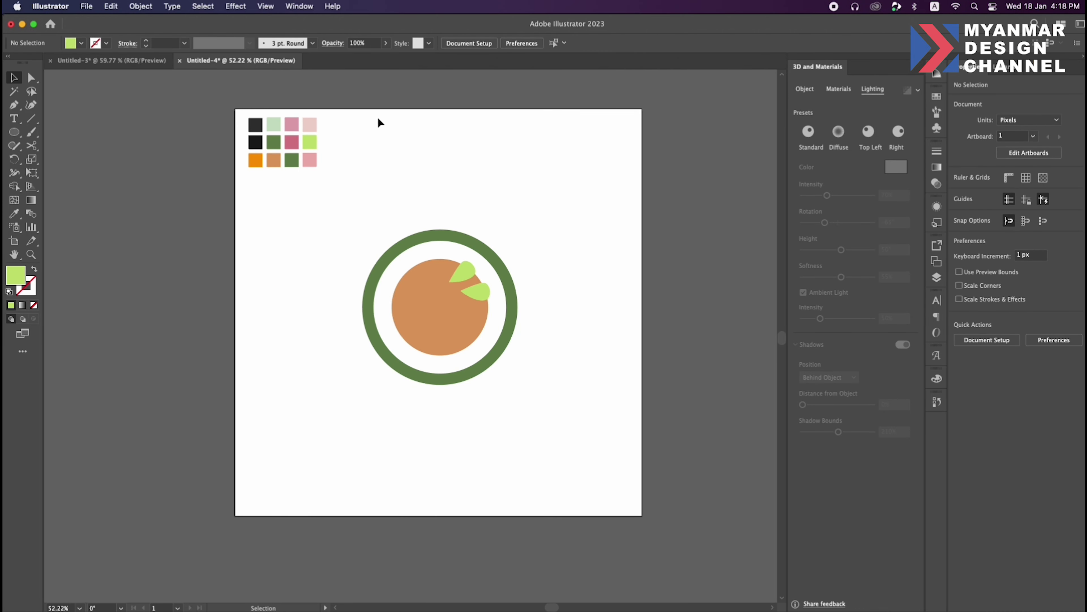
pyautogui.moveTo(478, 186); pyautogui.dragTo(451, 189)
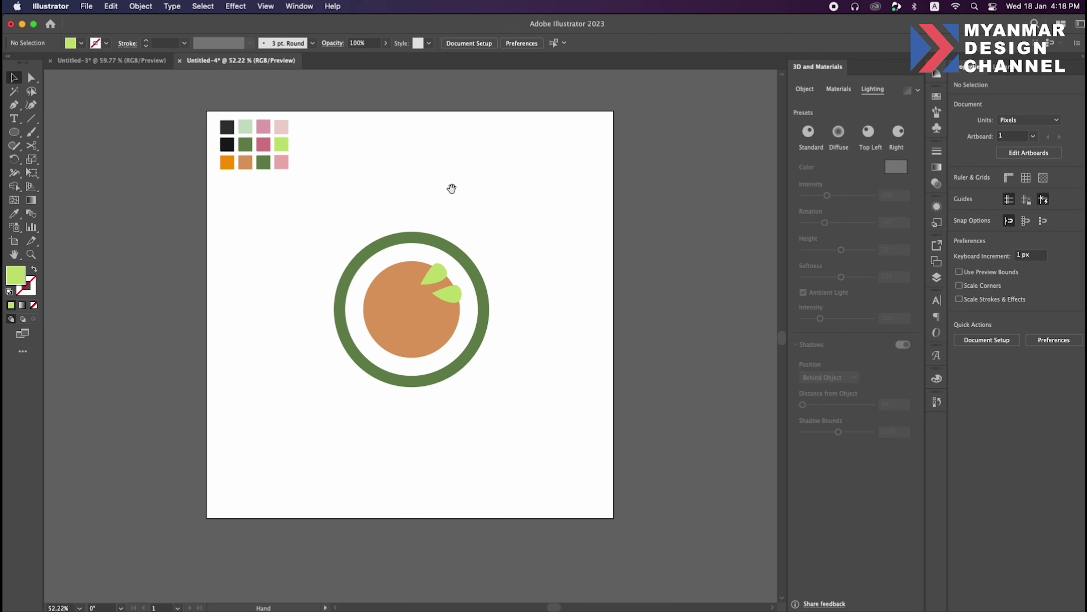
pyautogui.moveTo(324, 218); pyautogui.dragTo(498, 387)
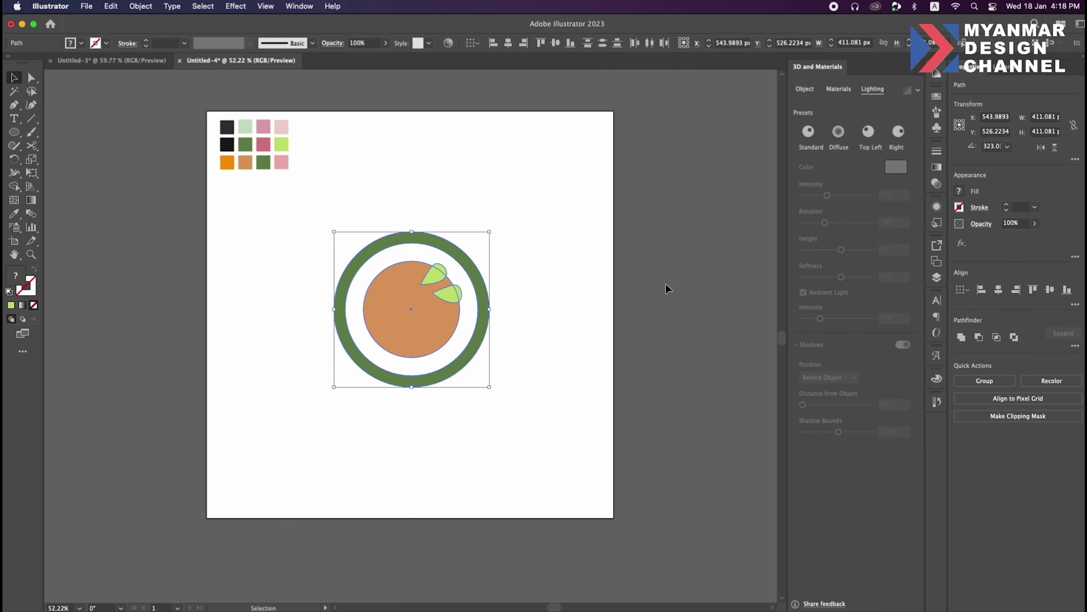
pyautogui.click(806, 89)
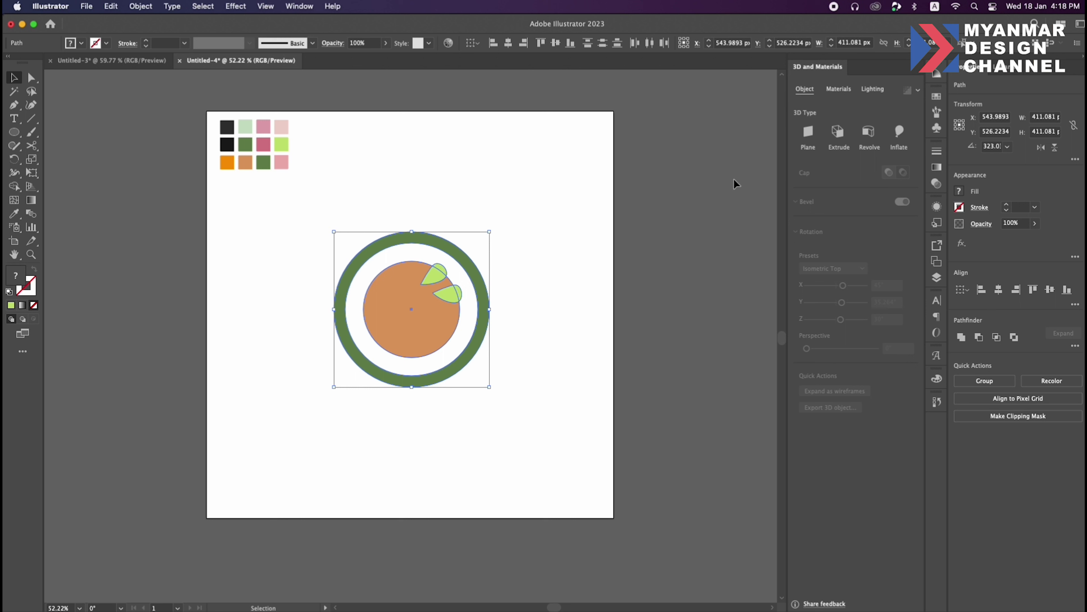
pyautogui.rightClick(426, 301)
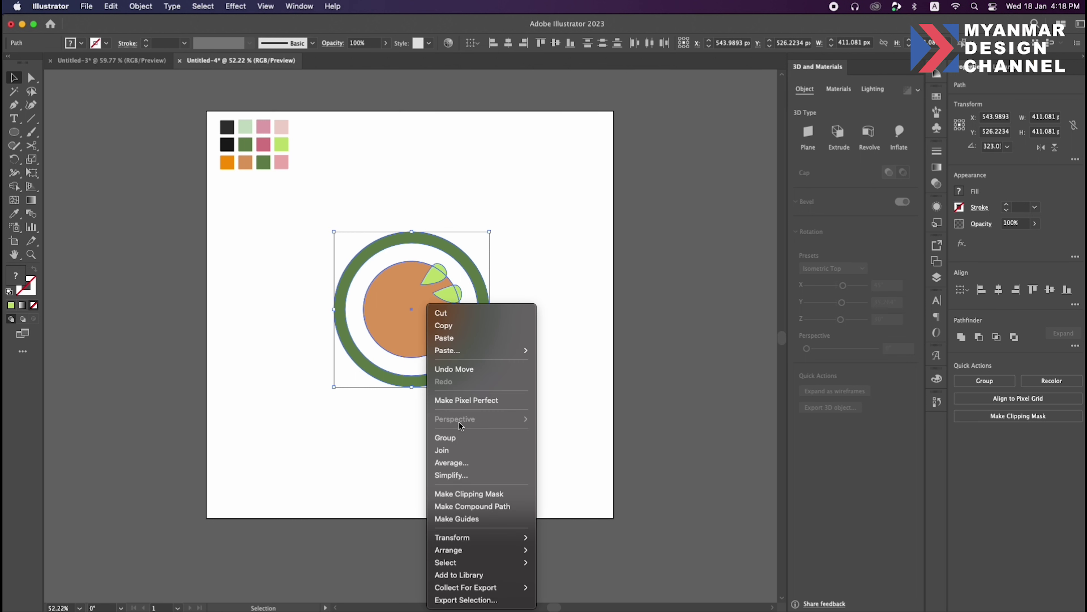
pyautogui.click(457, 437)
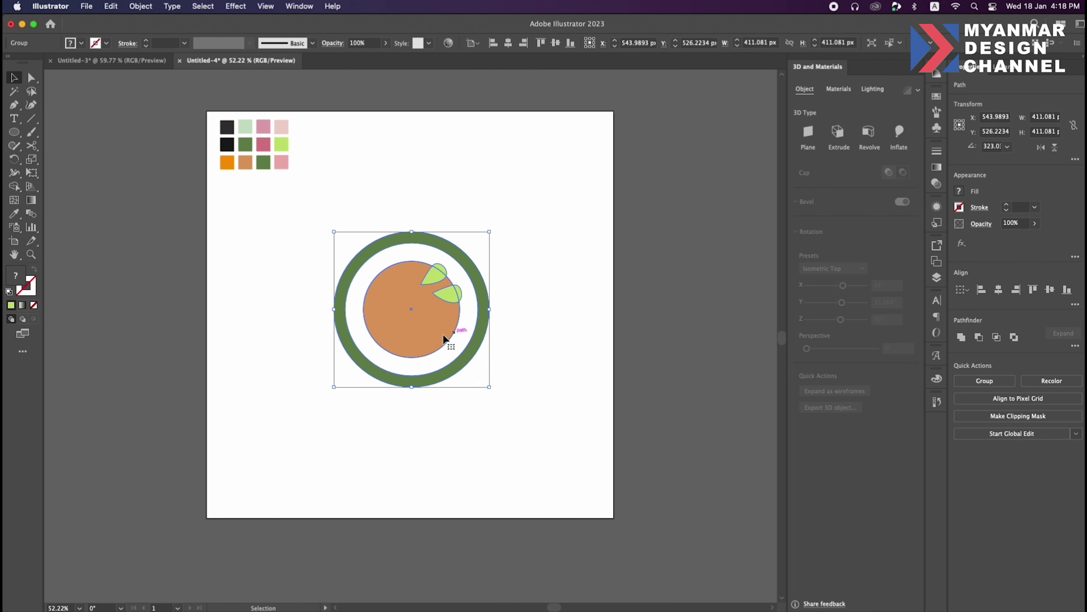
pyautogui.click(560, 315)
pyautogui.click(299, 6)
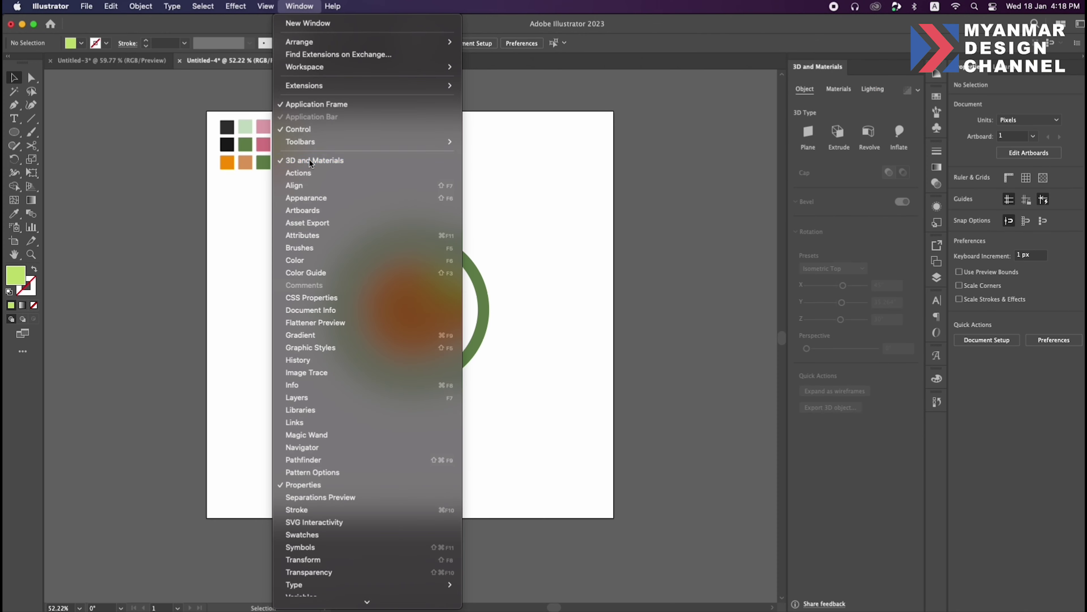
pyautogui.click(311, 161)
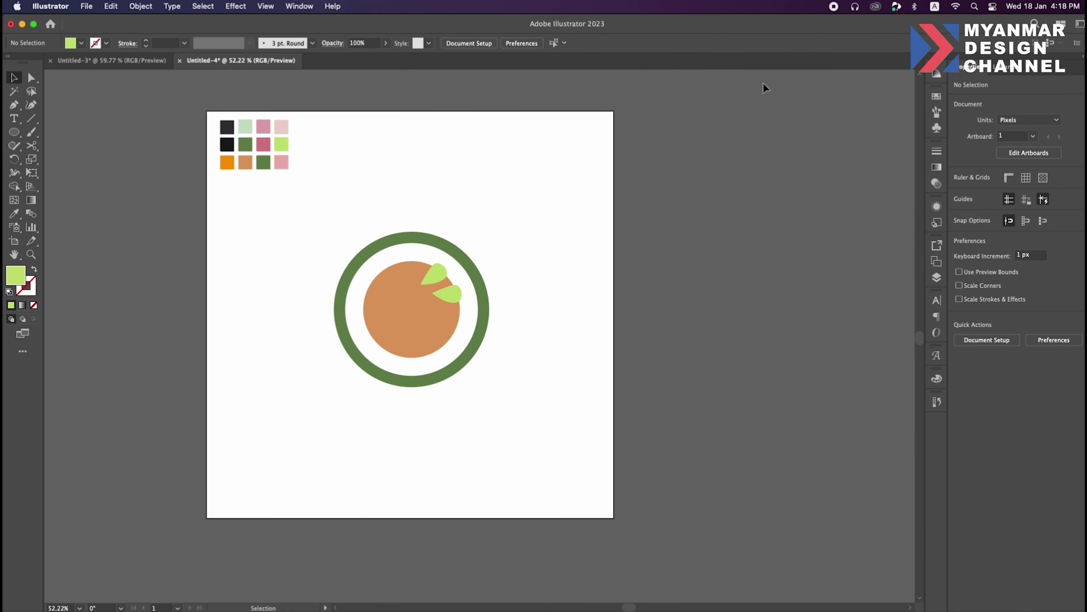
pyautogui.click(300, 6)
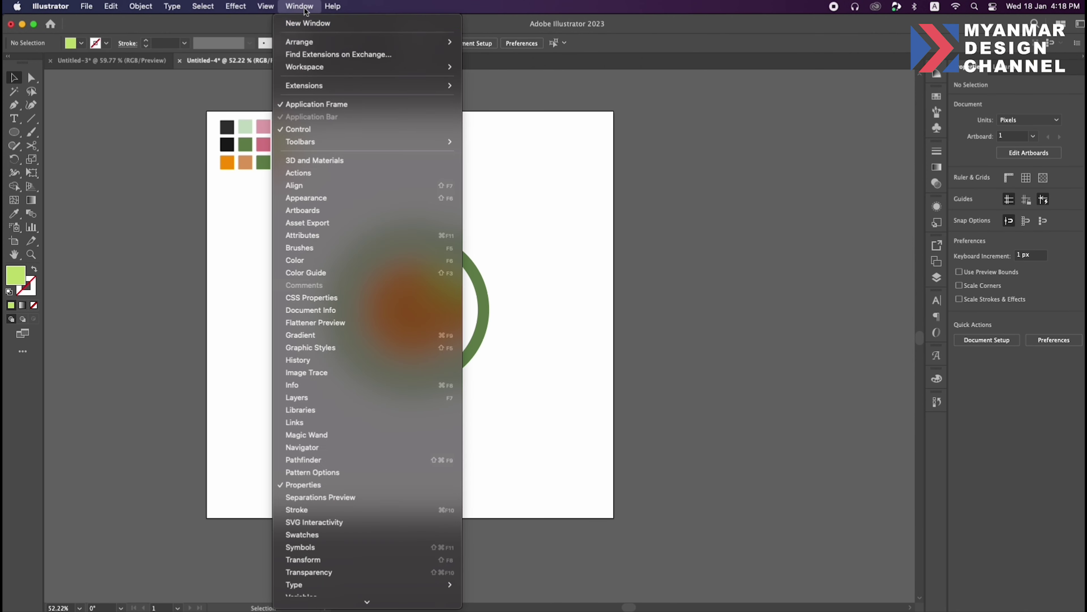
pyautogui.click(324, 160)
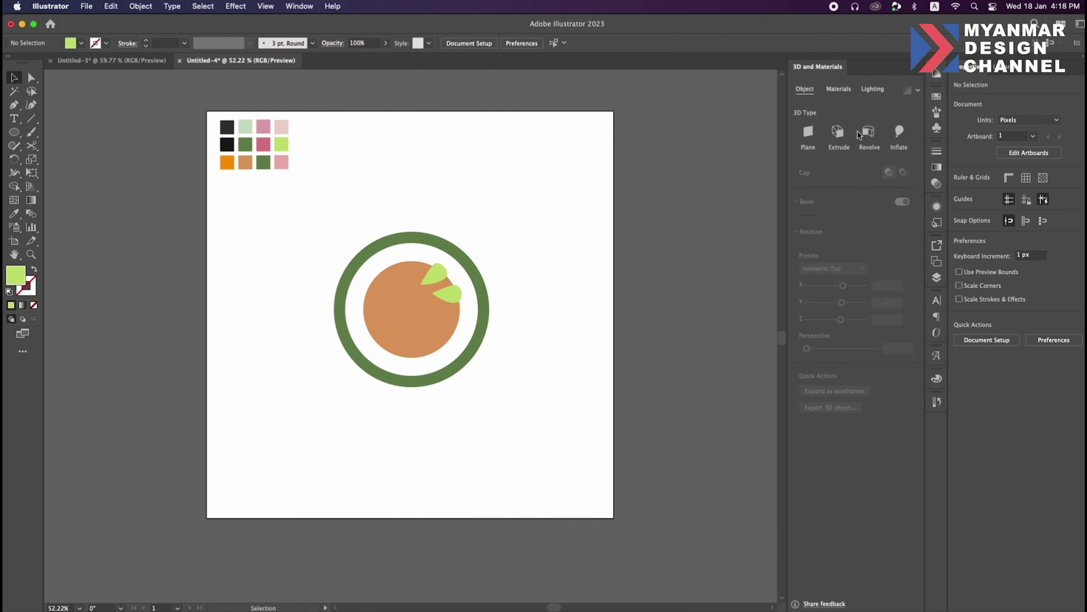
# - Apply the Inflate 3D type to the sushi group and turn off ray-traced rendering
pyautogui.click(898, 135)
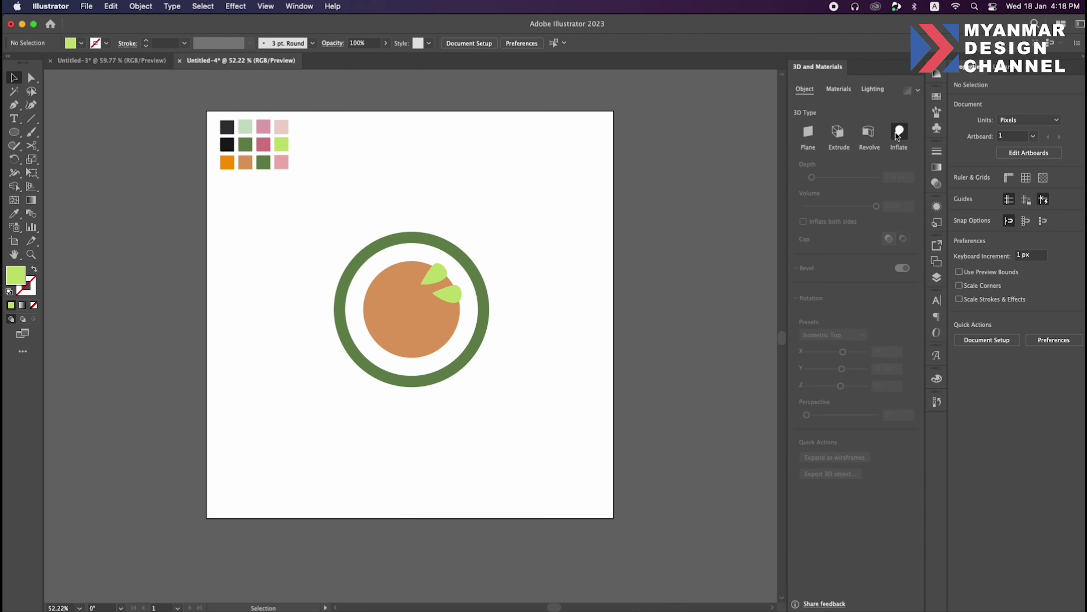
pyautogui.moveTo(330, 222); pyautogui.dragTo(514, 386)
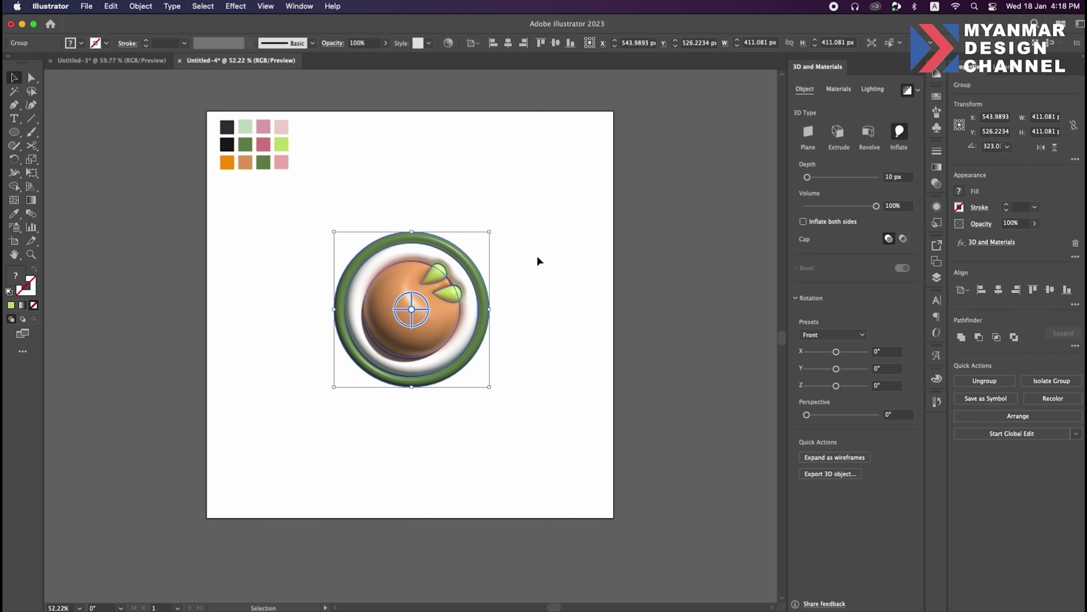
pyautogui.click(908, 91)
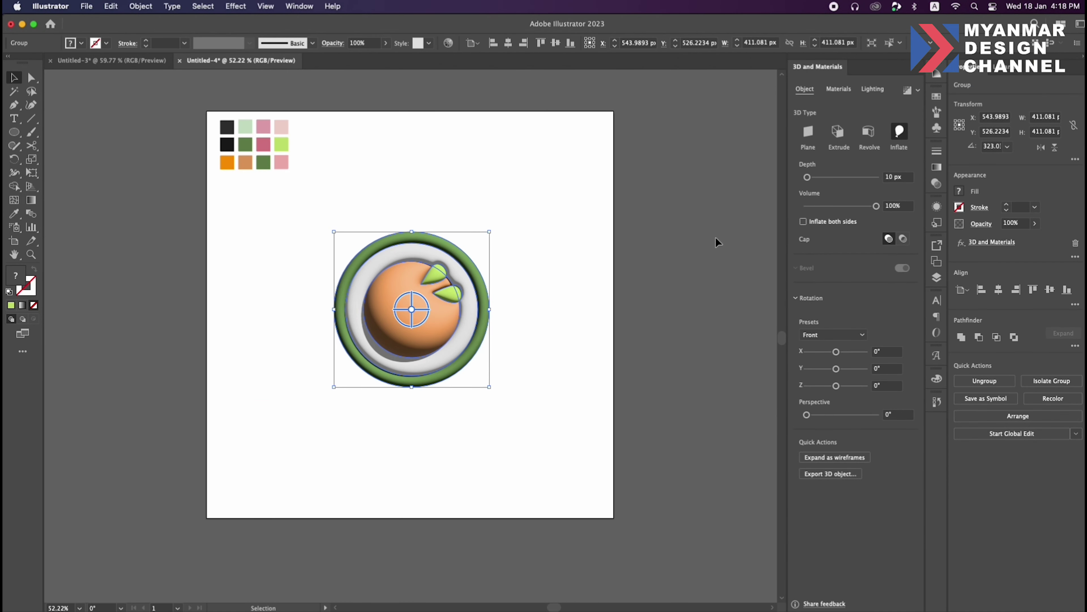
# - Apply the Isometric Top rotation preset and set the 3D depth to 277 px
pyautogui.click(814, 333)
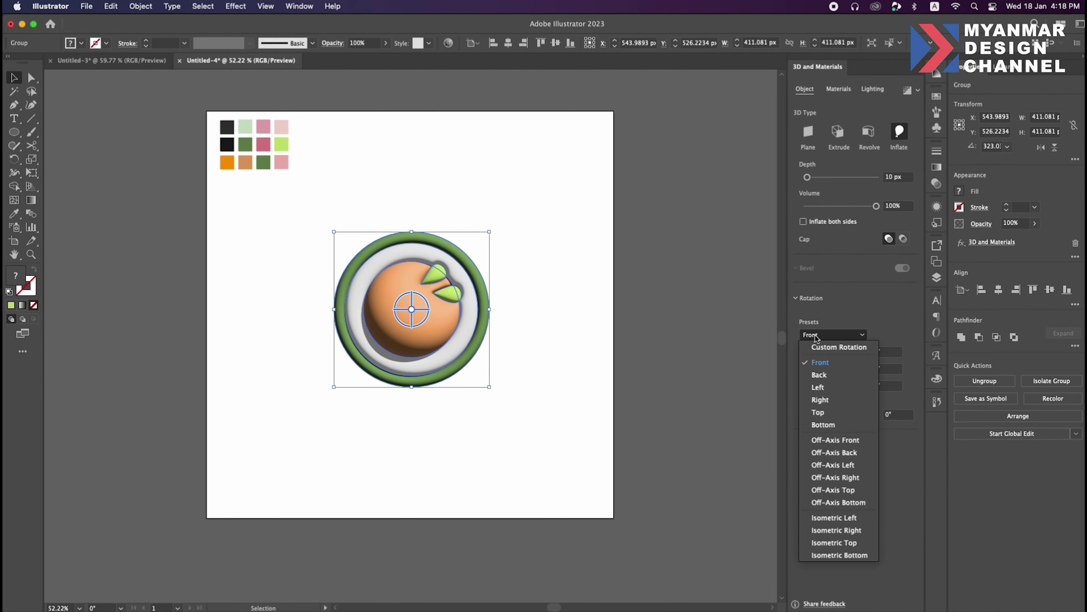
pyautogui.click(854, 544)
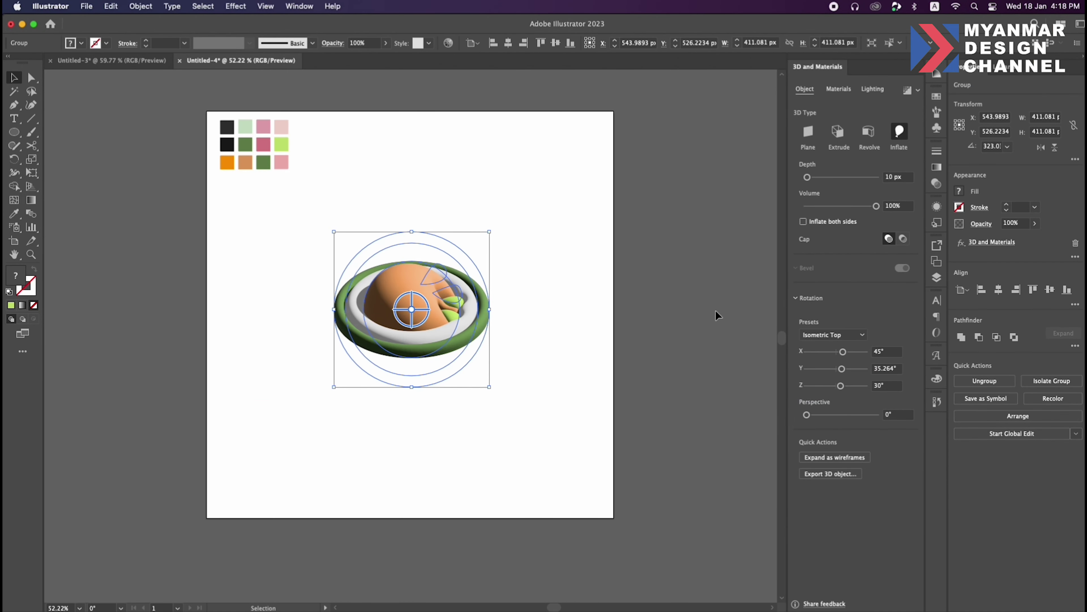
pyautogui.moveTo(808, 177); pyautogui.dragTo(816, 179)
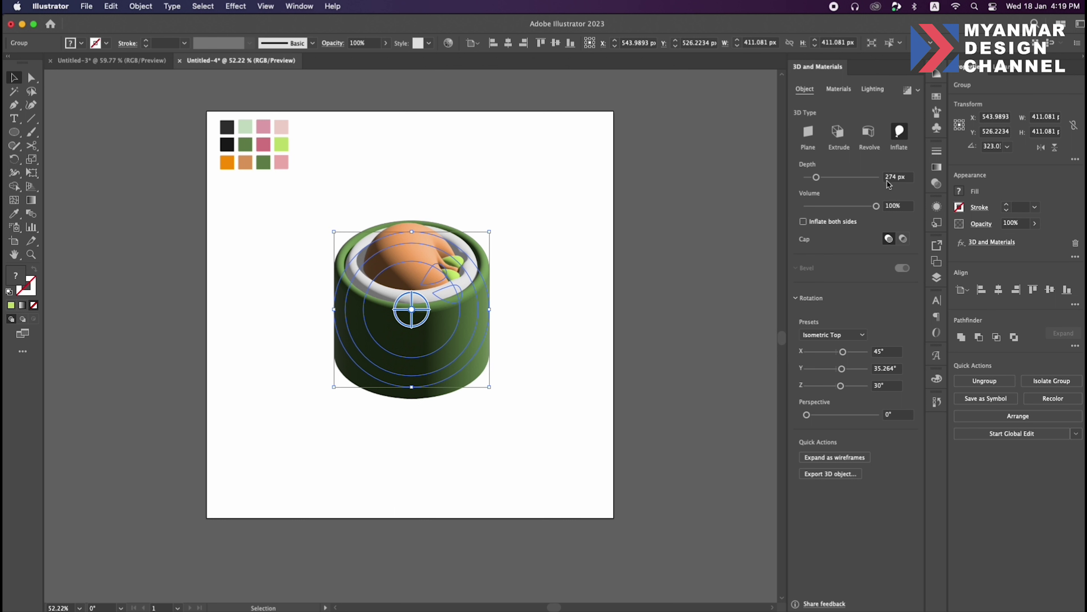
pyautogui.moveTo(896, 177); pyautogui.dragTo(879, 179)
pyautogui.write('277')
pyautogui.press('Return')
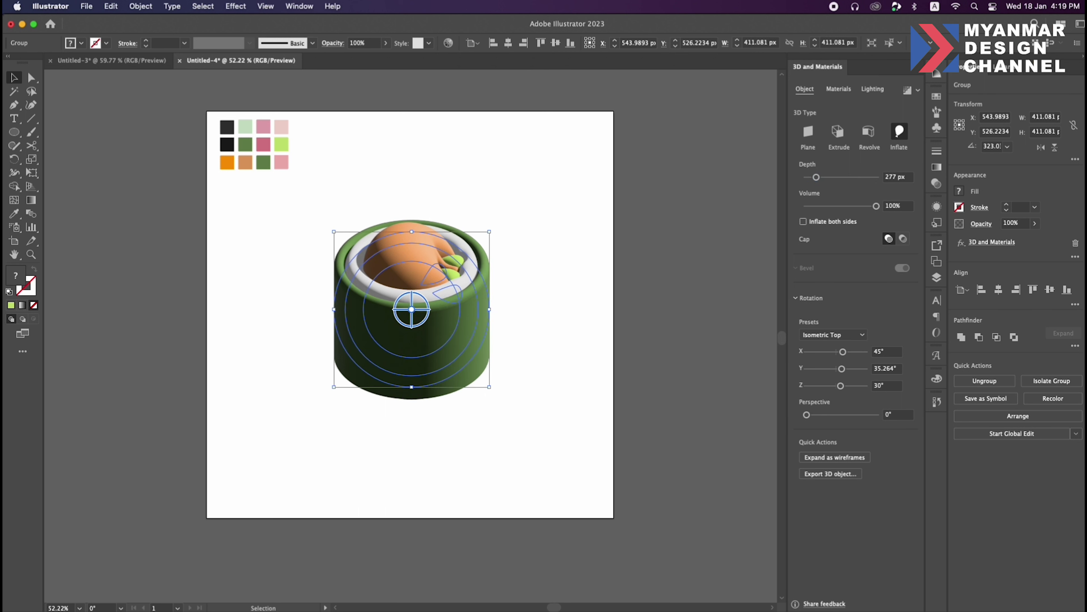
# - Move the sushi roll down-right and resize it slightly, undoing the oversized attempts
pyautogui.moveTo(434, 306); pyautogui.dragTo(444, 311)
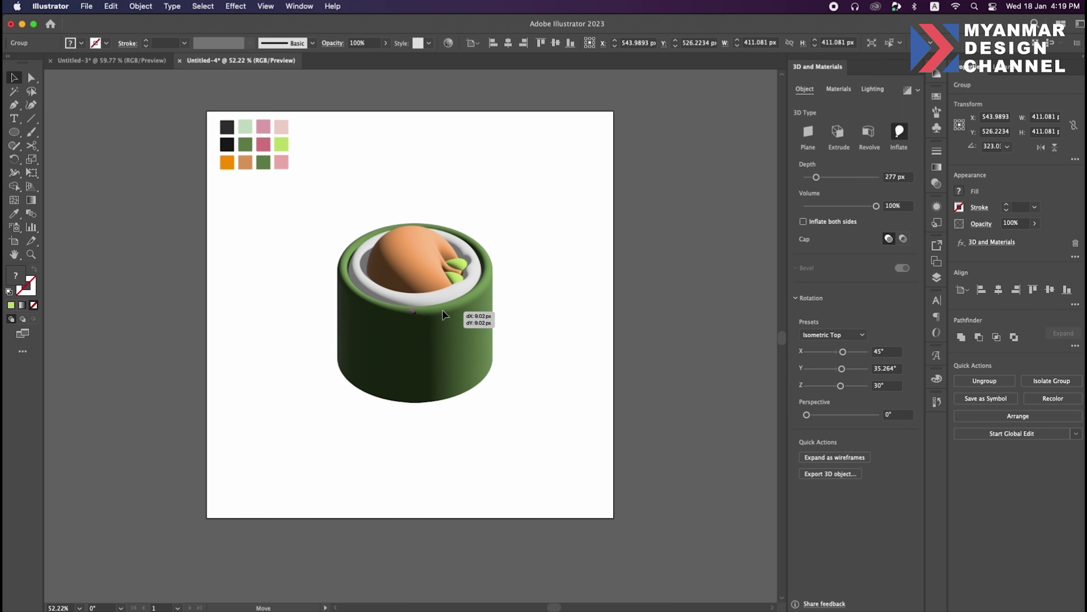
pyautogui.moveTo(498, 237); pyautogui.dragTo(530, 205)
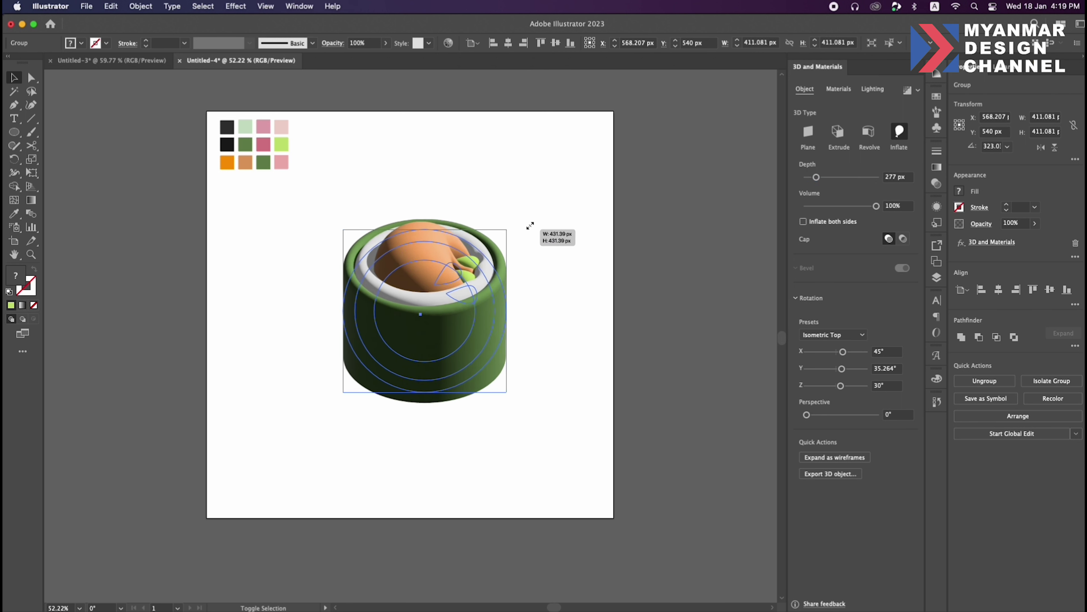
pyautogui.hotkey('ctrl', 'z')
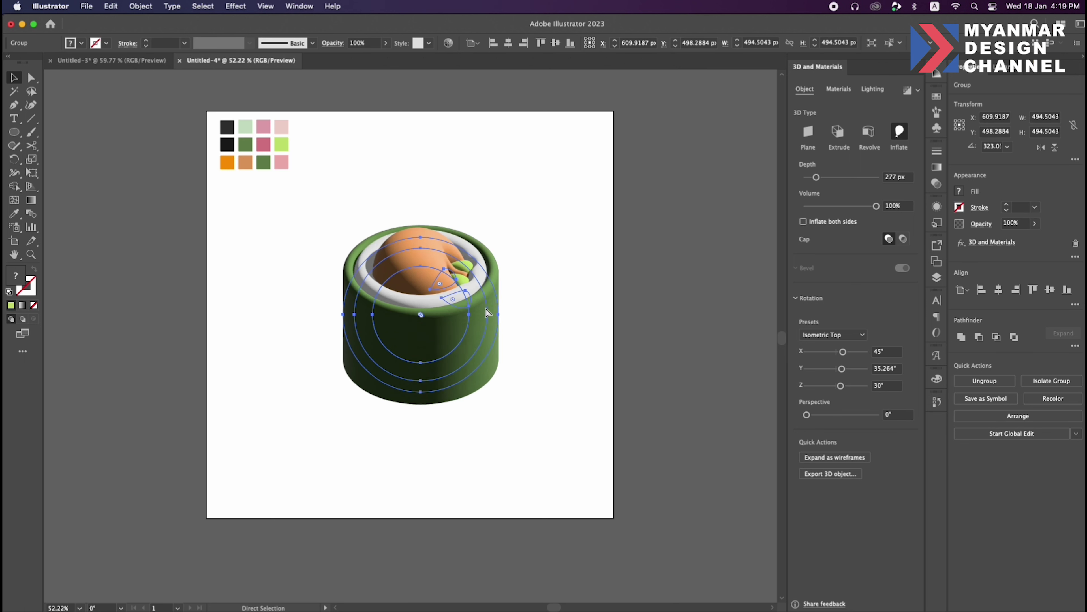
pyautogui.moveTo(498, 391)
pyautogui.mouseDown()
pyautogui.moveTo(523, 448)
pyautogui.moveTo(514, 449)
pyautogui.mouseUp()
pyautogui.hotkey('ctrl', 'z')
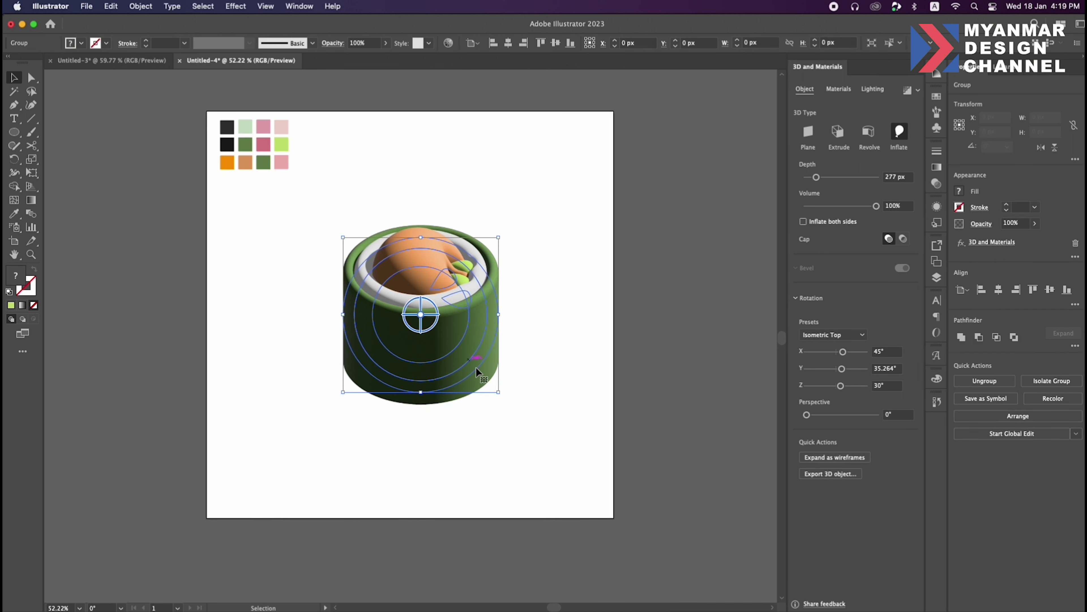
pyautogui.moveTo(499, 392); pyautogui.dragTo(502, 415)
pyautogui.click(506, 380)
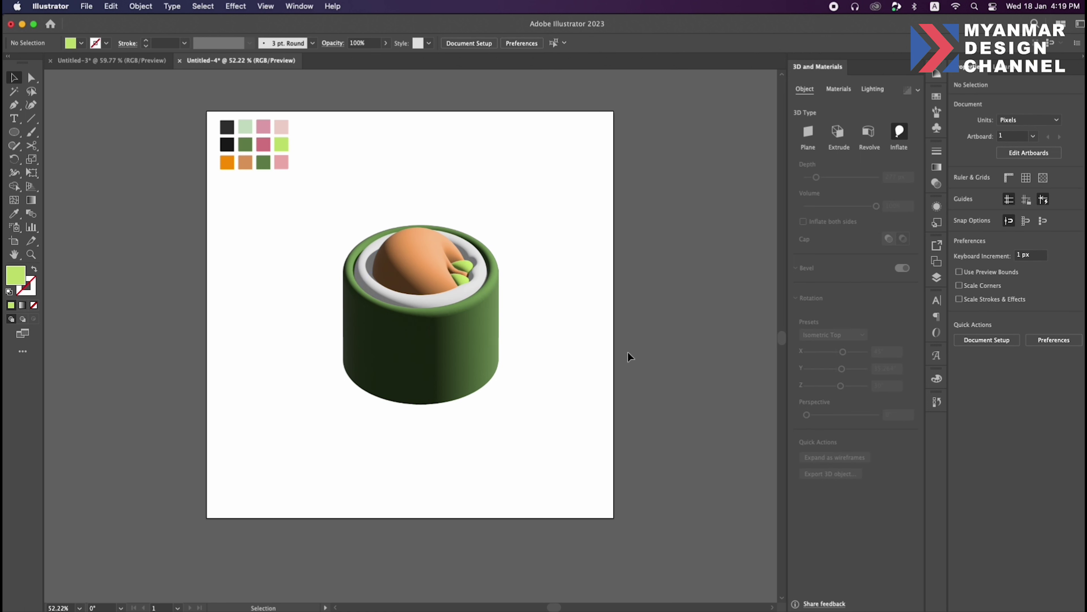
pyautogui.click(482, 320)
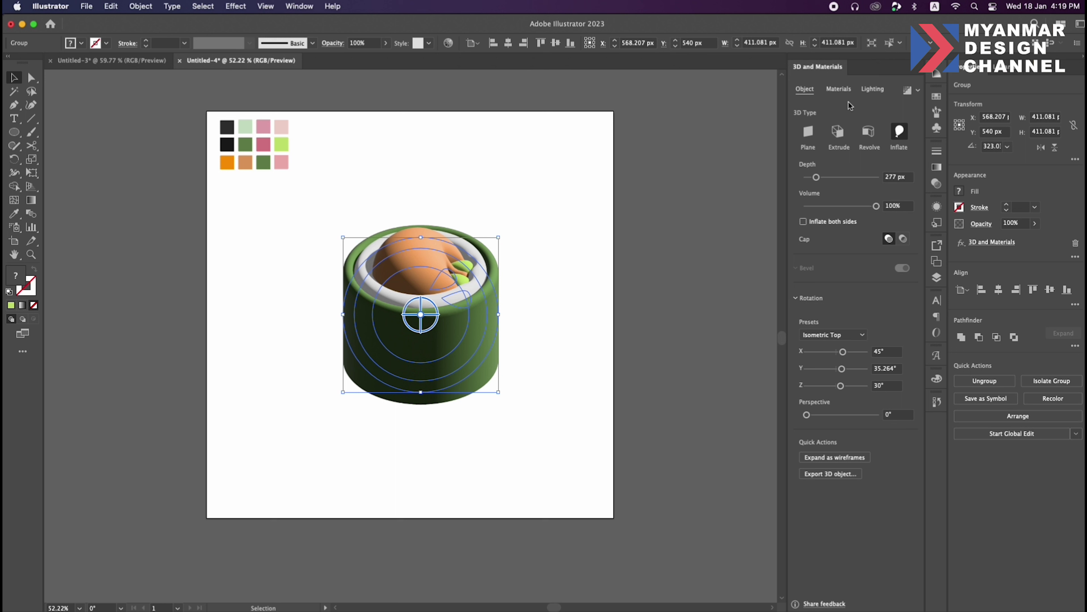
# - Set the sushi roll's material roughness to 0.2 and metallic to 0.02
pyautogui.click(835, 90)
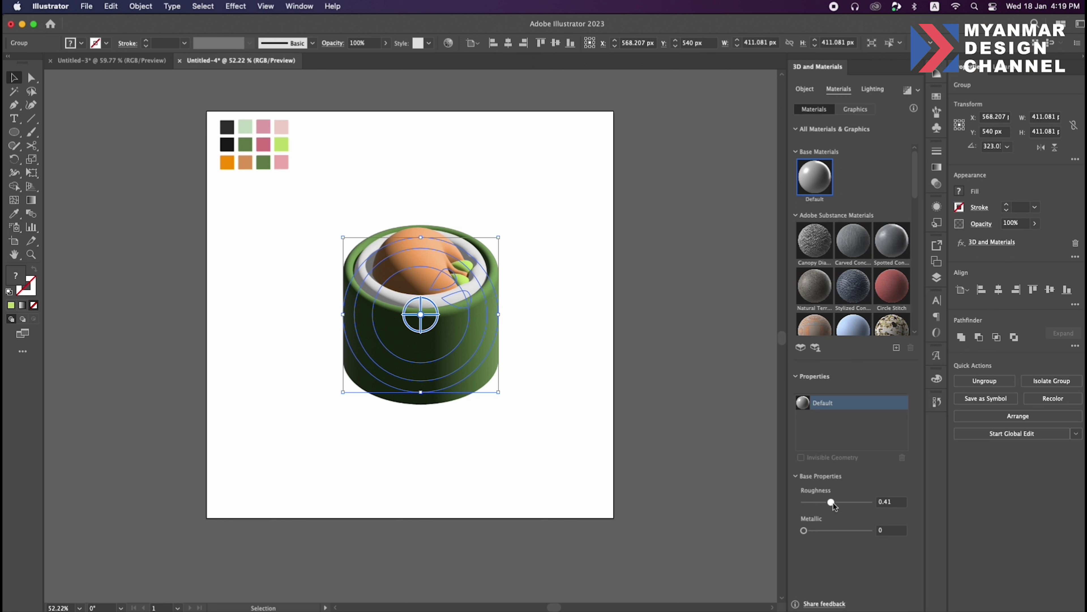
pyautogui.moveTo(833, 503); pyautogui.dragTo(833, 503)
pyautogui.click(893, 502)
pyautogui.press('Return')
pyautogui.moveTo(805, 532); pyautogui.dragTo(806, 533)
pyautogui.click(873, 88)
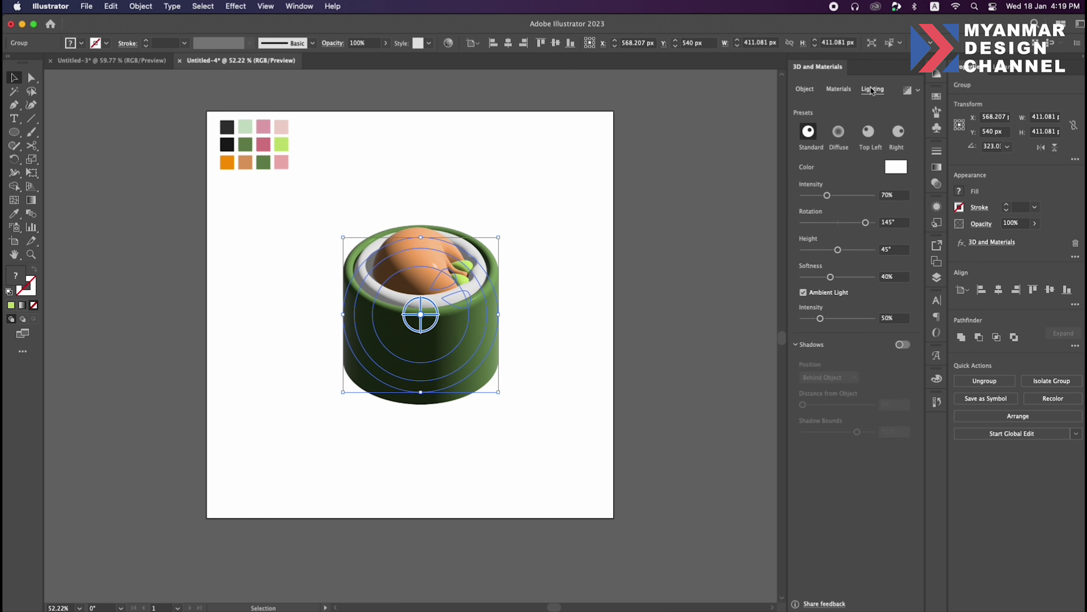
# - Keep Standard lighting with light rotation -65°, height 66° and softness 50%
pyautogui.click(838, 132)
pyautogui.click(809, 133)
pyautogui.click(898, 221)
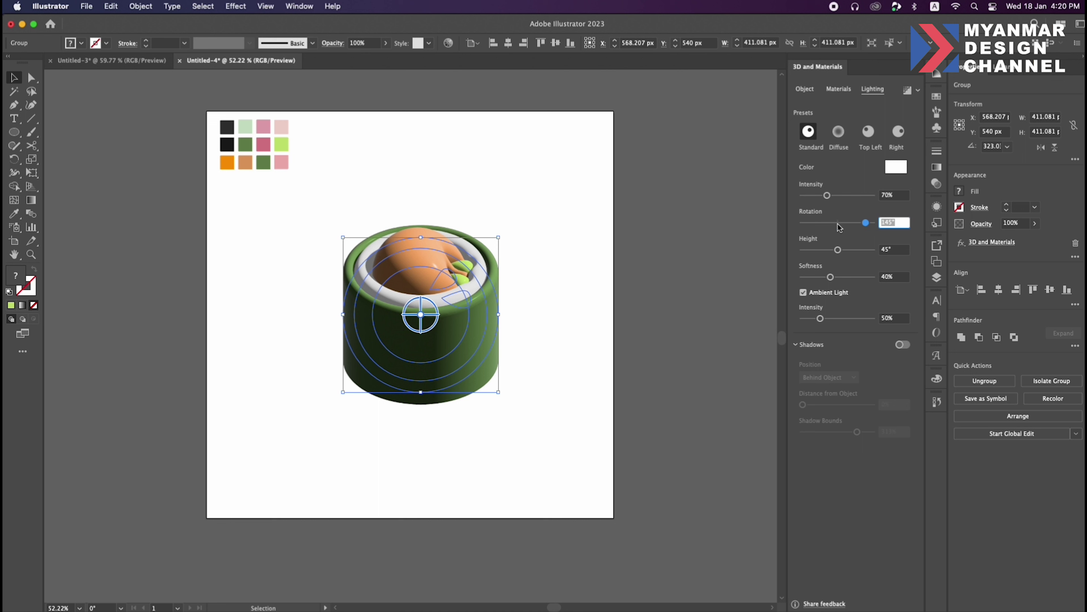
pyautogui.moveTo(868, 227); pyautogui.dragTo(826, 224)
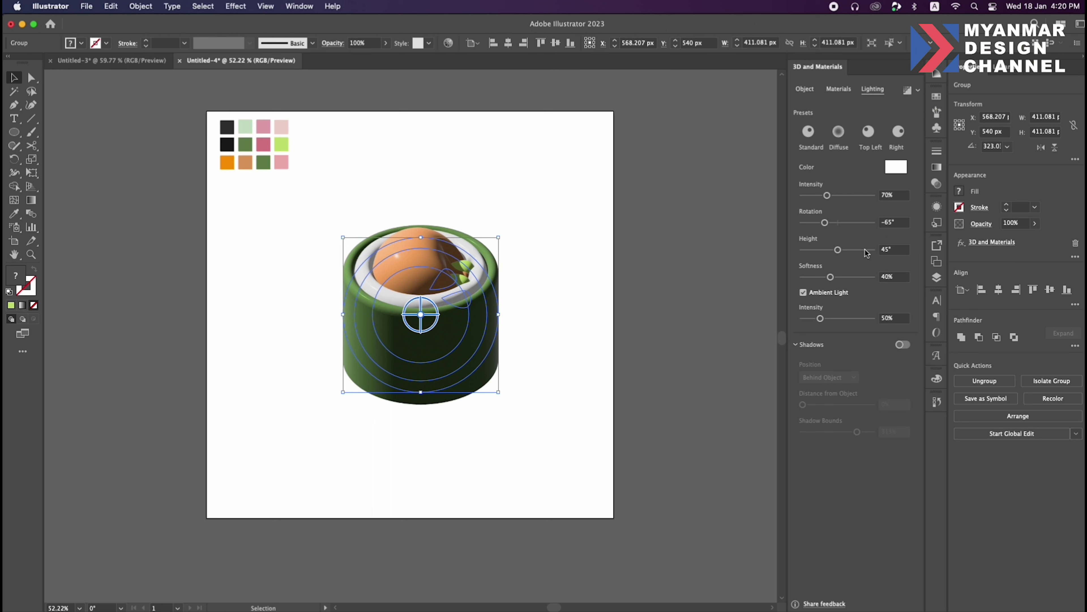
pyautogui.moveTo(838, 250)
pyautogui.mouseDown()
pyautogui.moveTo(858, 248)
pyautogui.moveTo(842, 276)
pyautogui.mouseUp()
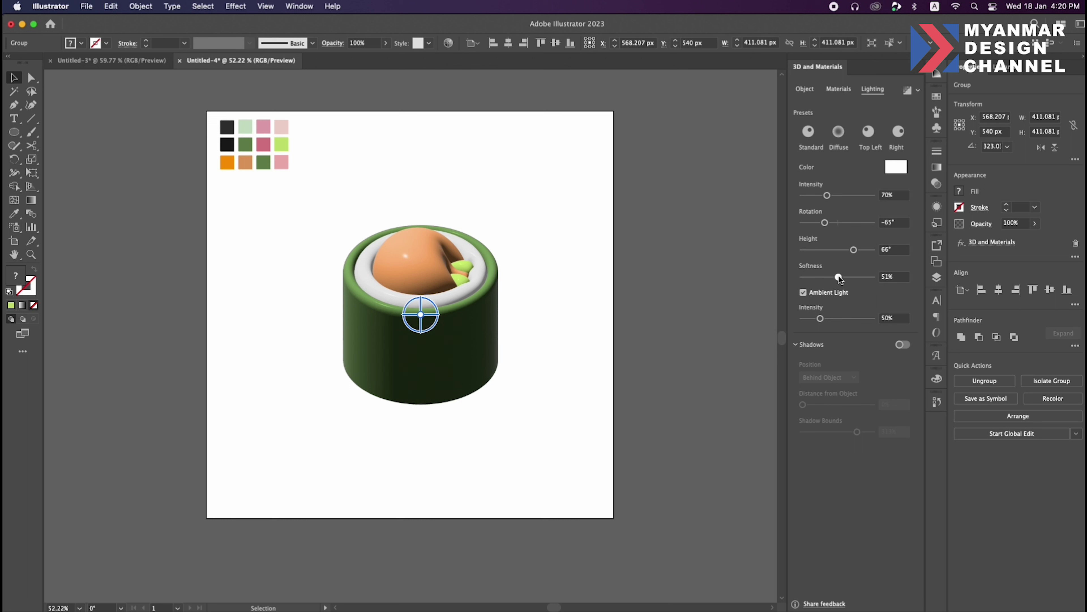
pyautogui.moveTo(839, 276); pyautogui.dragTo(839, 277)
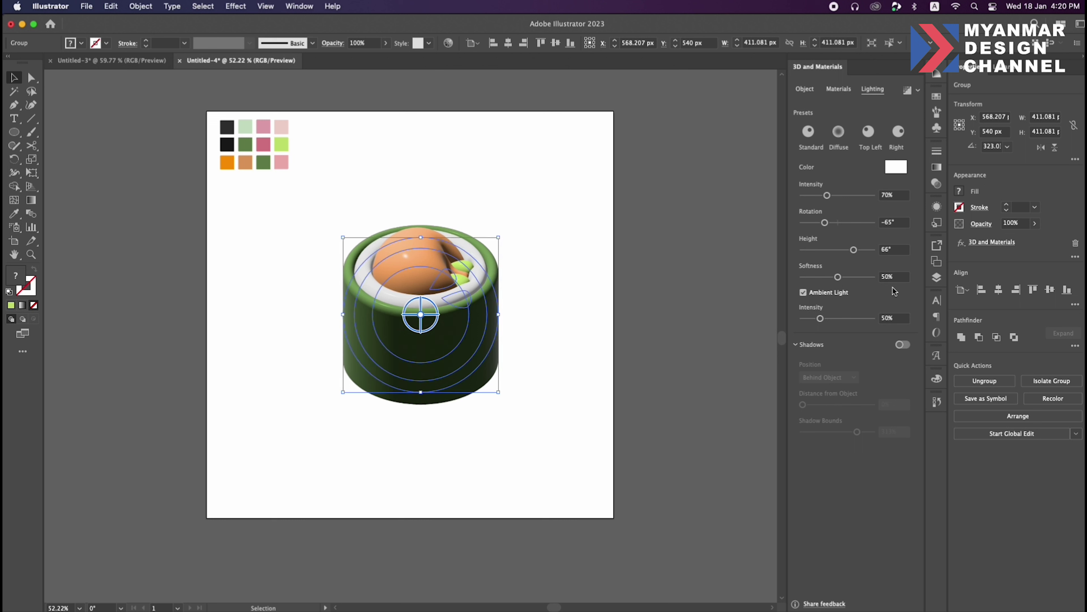
# - Turn on the drop shadow with 250% shadow bounds and deselect to re-render it
pyautogui.click(903, 344)
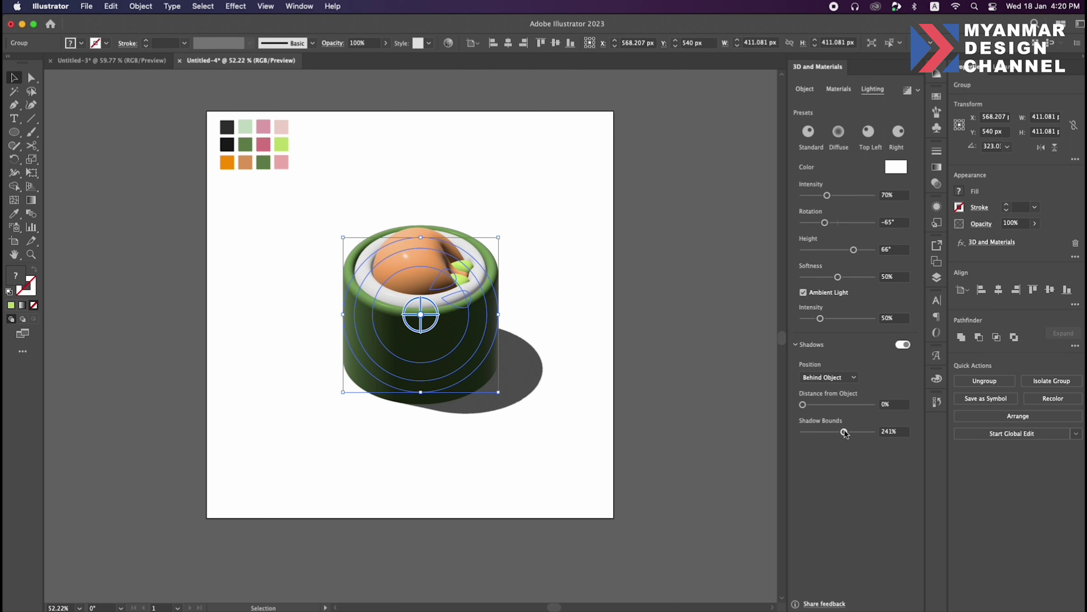
pyautogui.moveTo(844, 432); pyautogui.dragTo(846, 432)
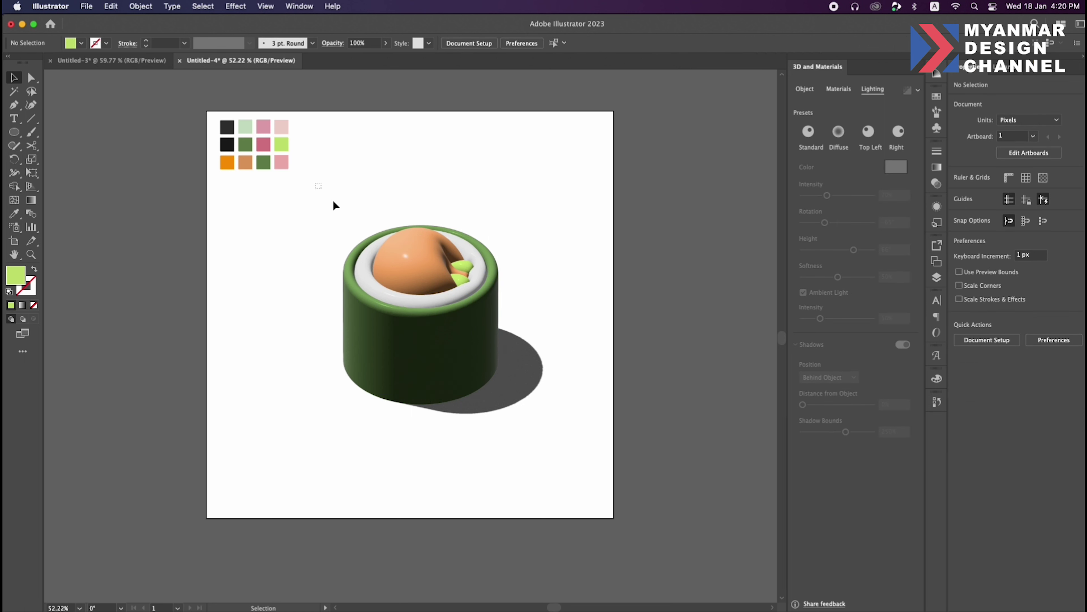
pyautogui.click(725, 263)
pyautogui.click(532, 395)
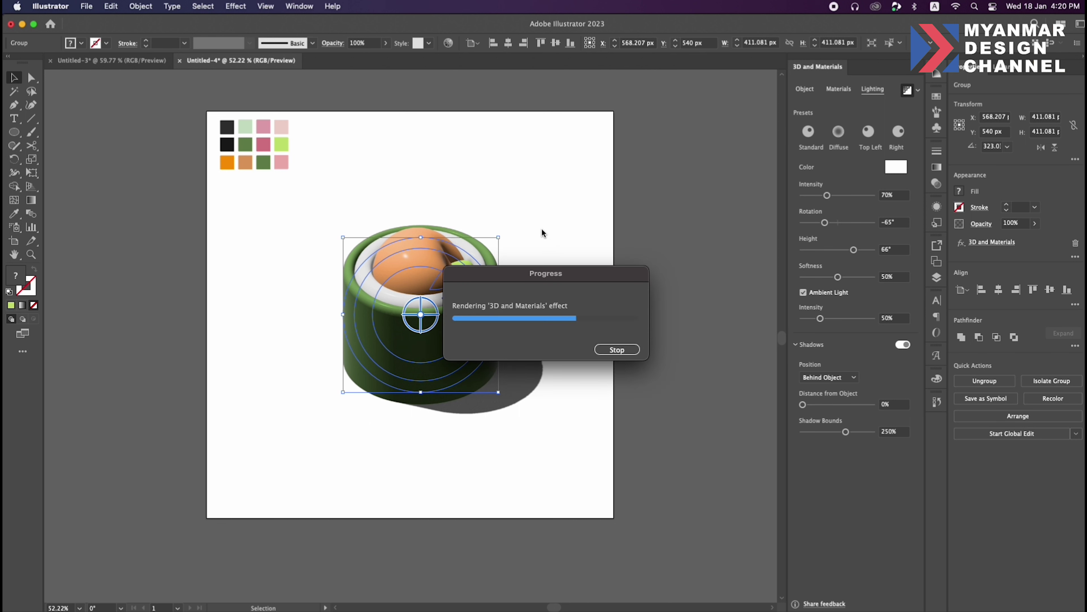
# - Zoom in on the shadowed sushi roll and select the finished sushi group
pyautogui.click(578, 251)
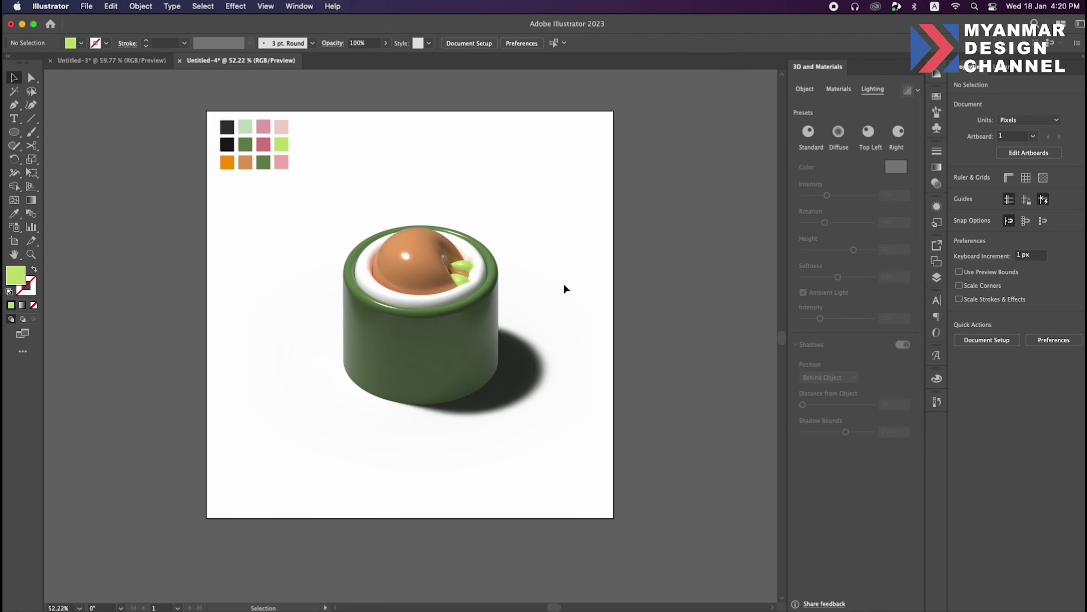
pyautogui.press('z')
pyautogui.moveTo(456, 268)
pyautogui.mouseDown()
pyautogui.moveTo(615, 287)
pyautogui.moveTo(553, 304)
pyautogui.mouseUp()
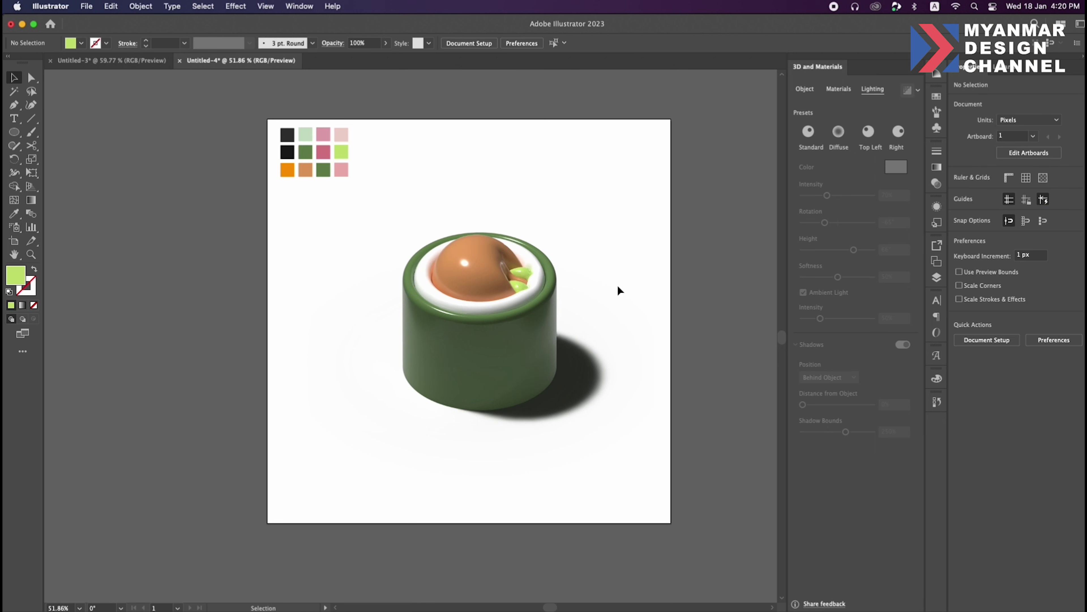
pyautogui.click(412, 241)
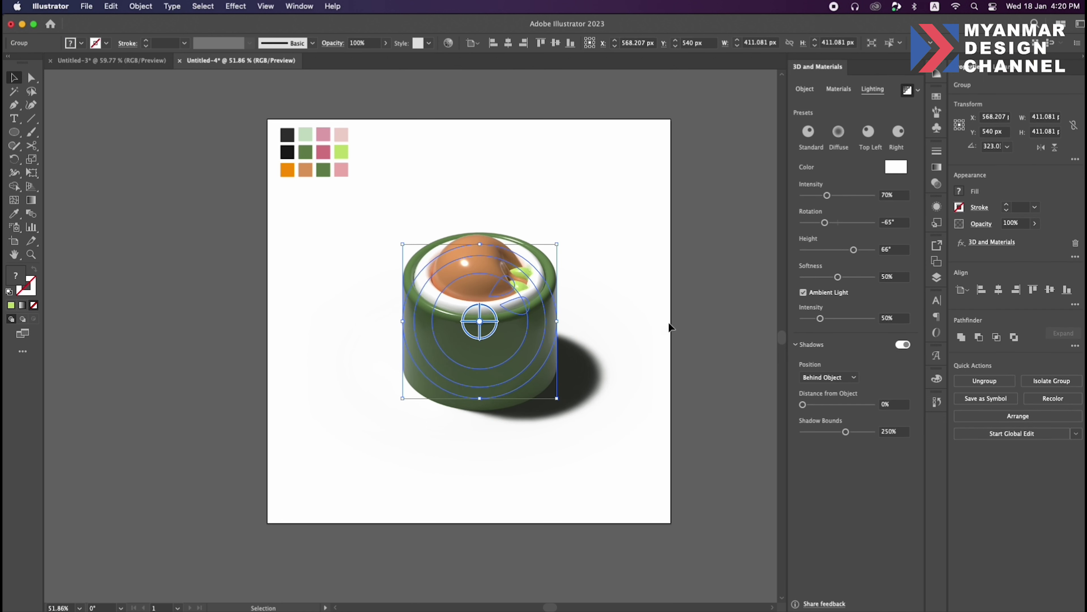
pyautogui.click(629, 296)
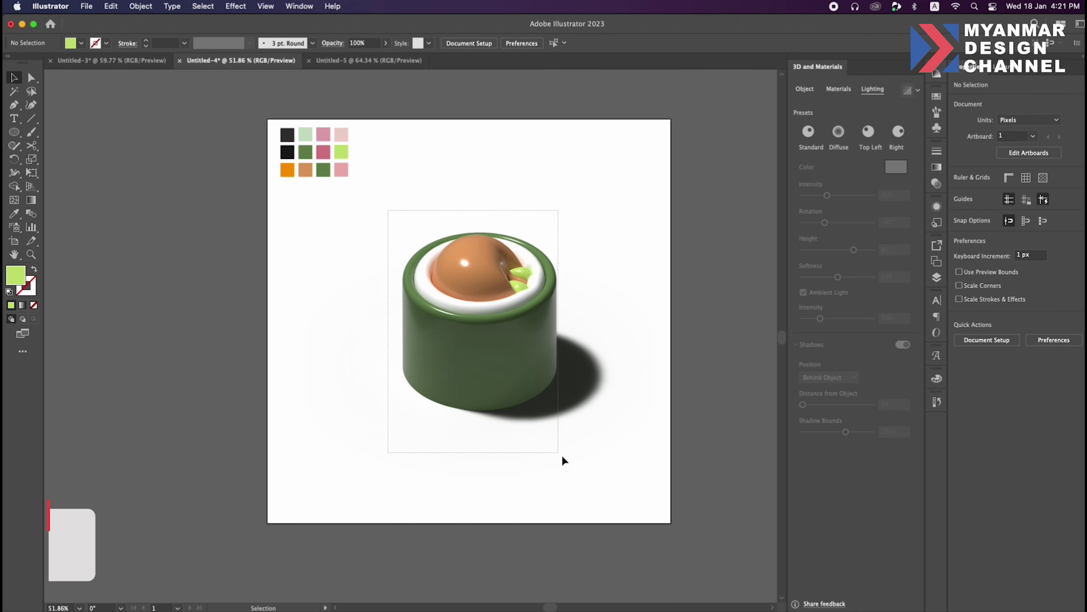
pyautogui.click(552, 441)
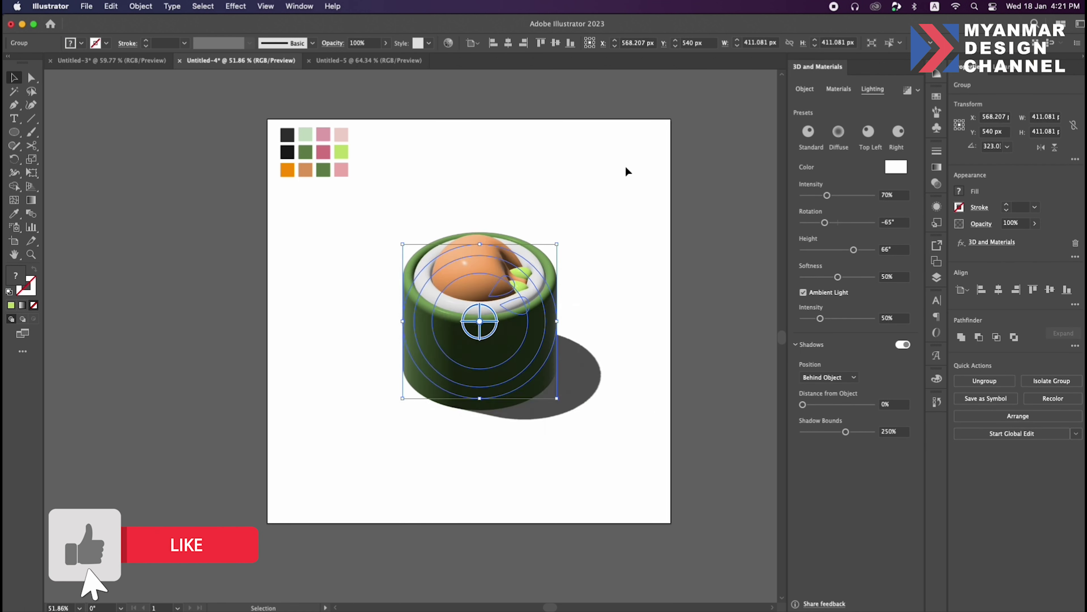
# - Drop the sushi group onto the Untitled-5 artboard and delete it from Untitled-4
pyautogui.moveTo(512, 345)
pyautogui.mouseDown()
pyautogui.moveTo(386, 76)
pyautogui.moveTo(456, 342)
pyautogui.moveTo(444, 372)
pyautogui.mouseUp()
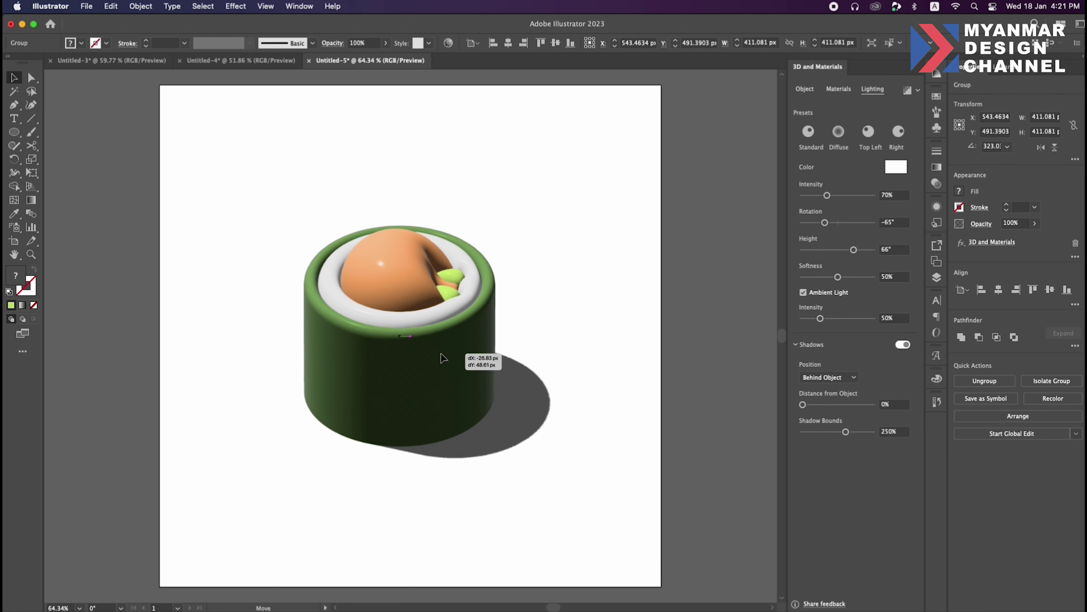
pyautogui.click(600, 342)
pyautogui.moveTo(447, 319)
pyautogui.mouseDown()
pyautogui.moveTo(330, 224)
pyautogui.moveTo(346, 236)
pyautogui.mouseUp()
pyautogui.click(568, 246)
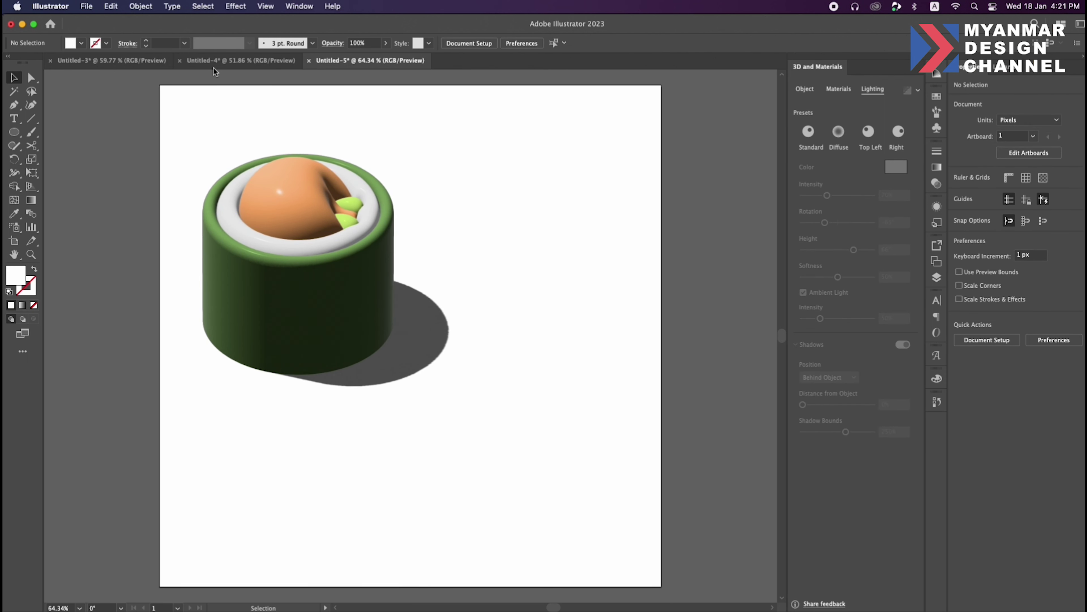
pyautogui.click(202, 62)
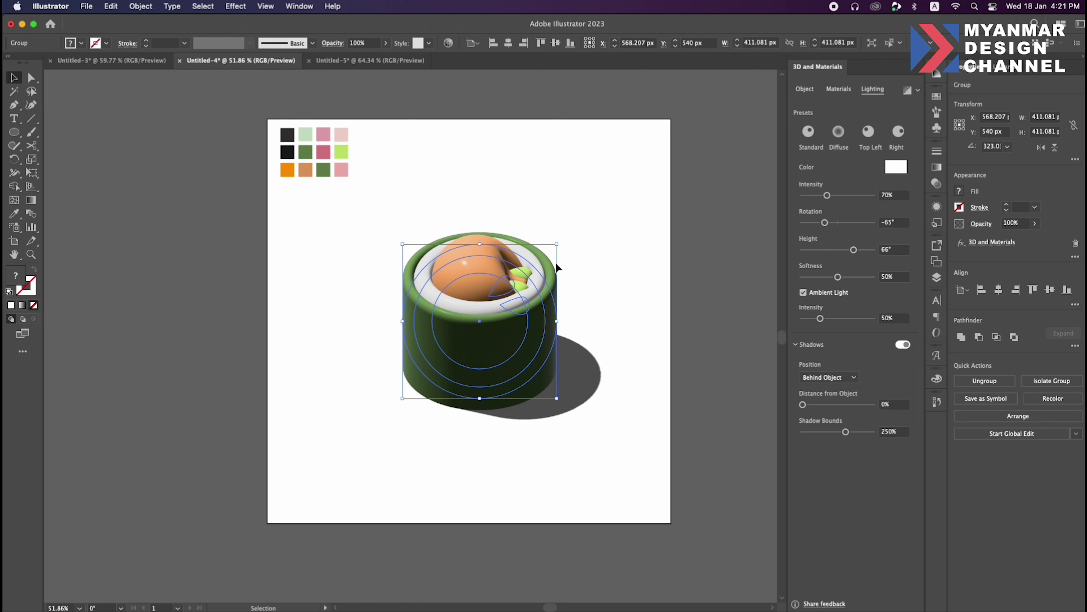
pyautogui.press('Delete')
# - Draw a 360 px rounded square at the artboard centre with about 87 px corner radius
pyautogui.click(14, 132)
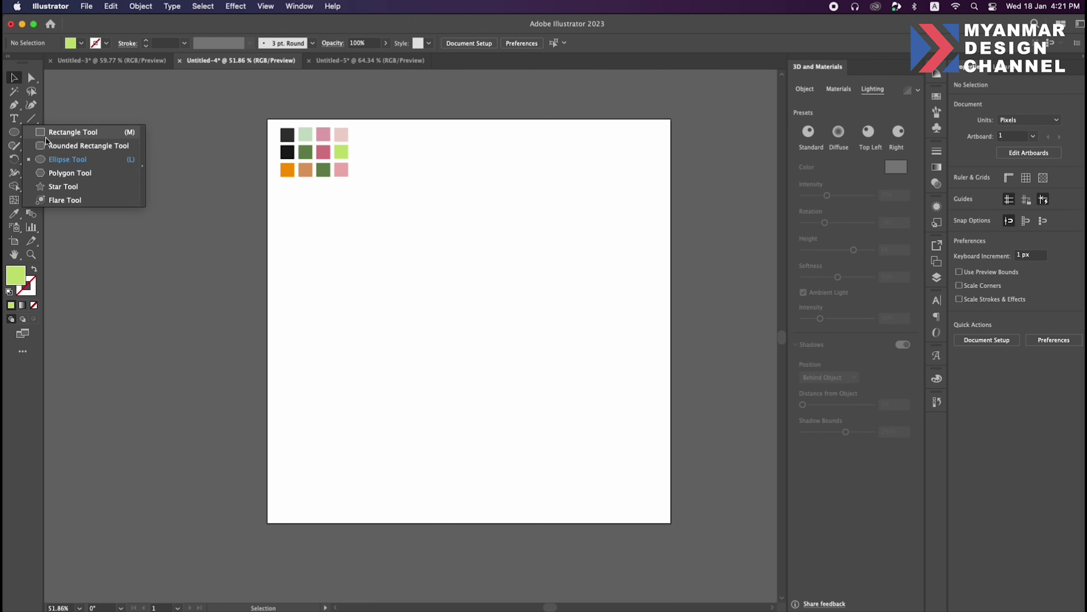
pyautogui.click(85, 145)
pyautogui.moveTo(401, 247); pyautogui.dragTo(536, 381)
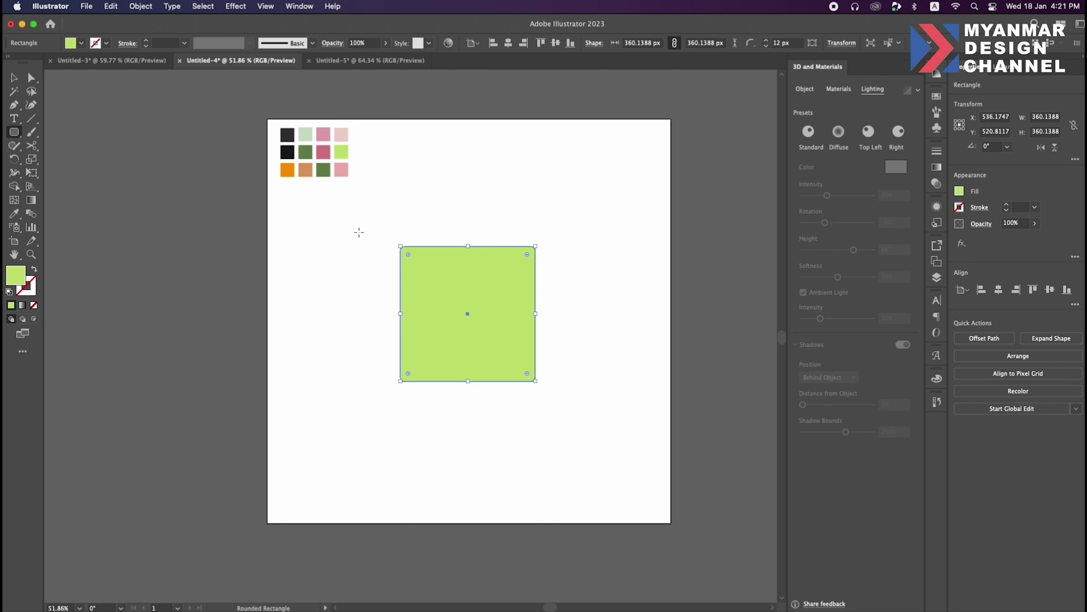
pyautogui.press('v')
pyautogui.moveTo(409, 255); pyautogui.dragTo(423, 281)
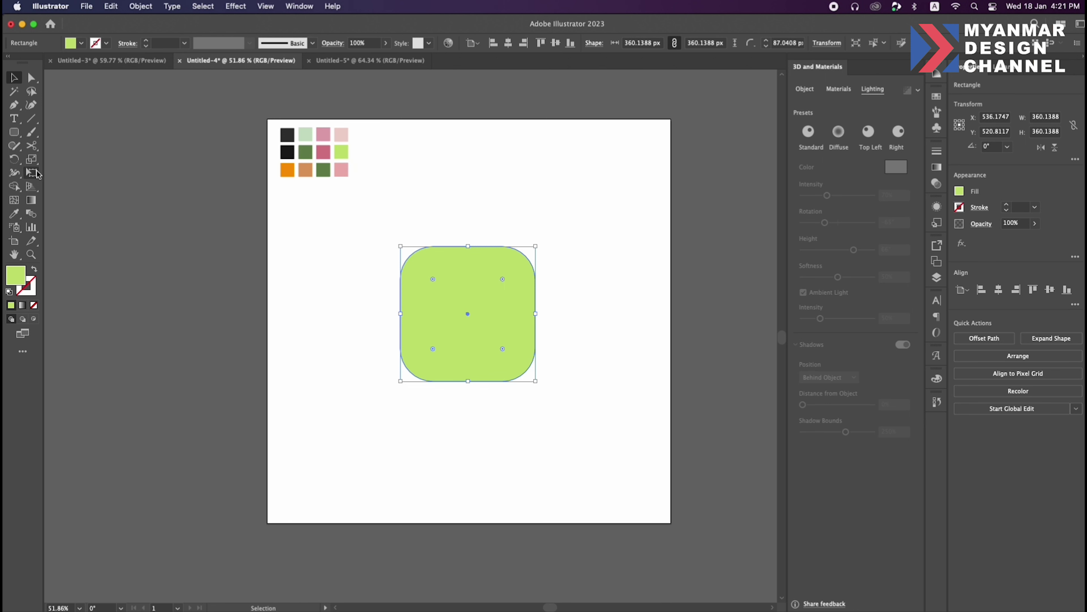
# - Fill the rounded square with the dark green palette swatch using the Eyedropper
pyautogui.click(14, 213)
pyautogui.click(309, 152)
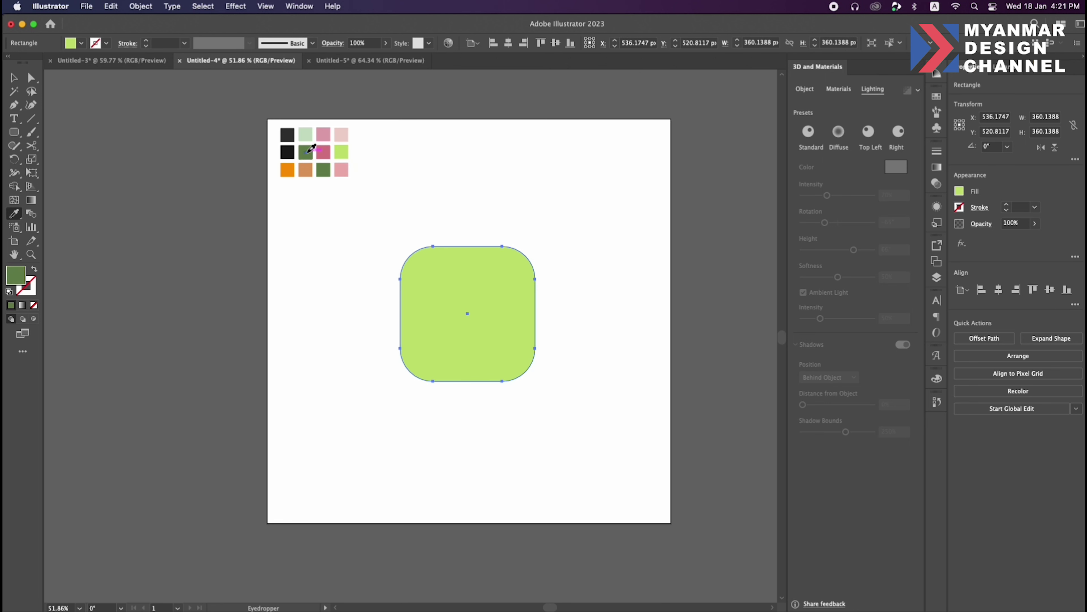
pyautogui.press('v')
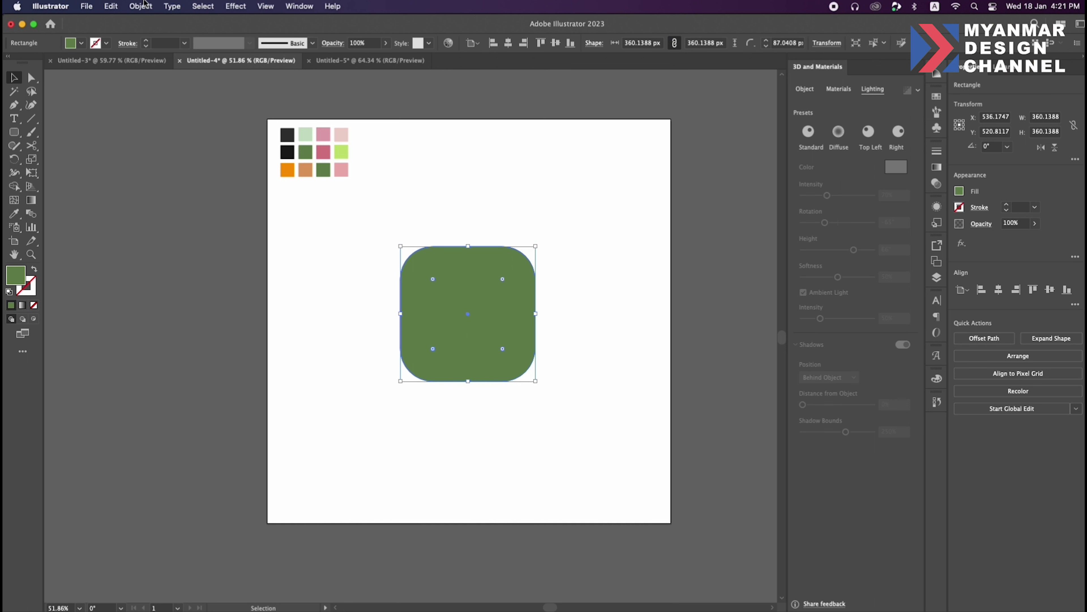
pyautogui.click(145, 6)
pyautogui.moveTo(137, 304)
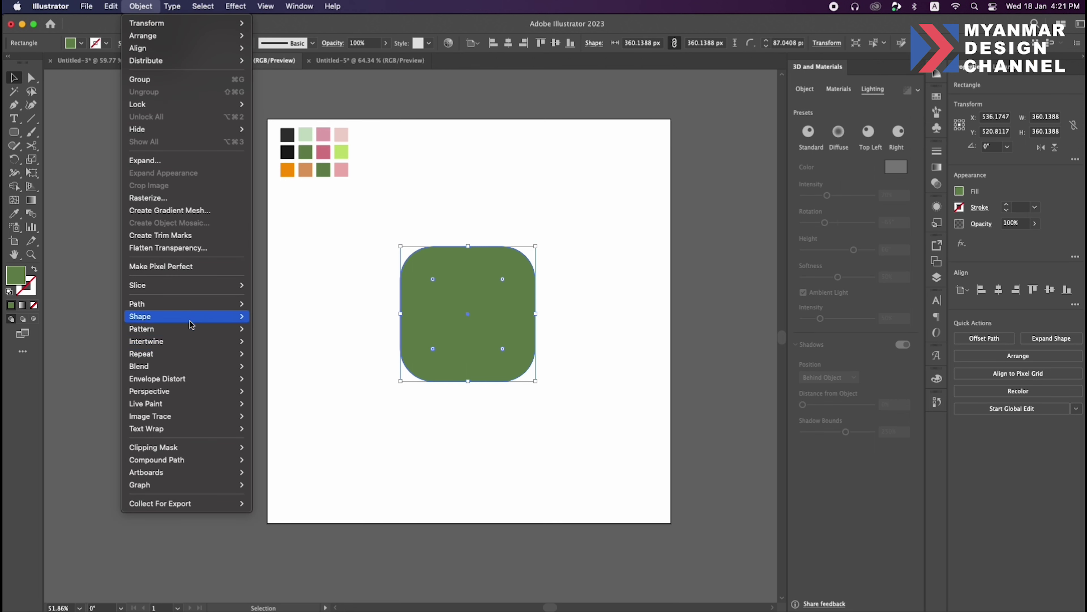
# - Offset the green square inward by 40 px, rounding and slightly shrinking the inner copy
pyautogui.click(410, 347)
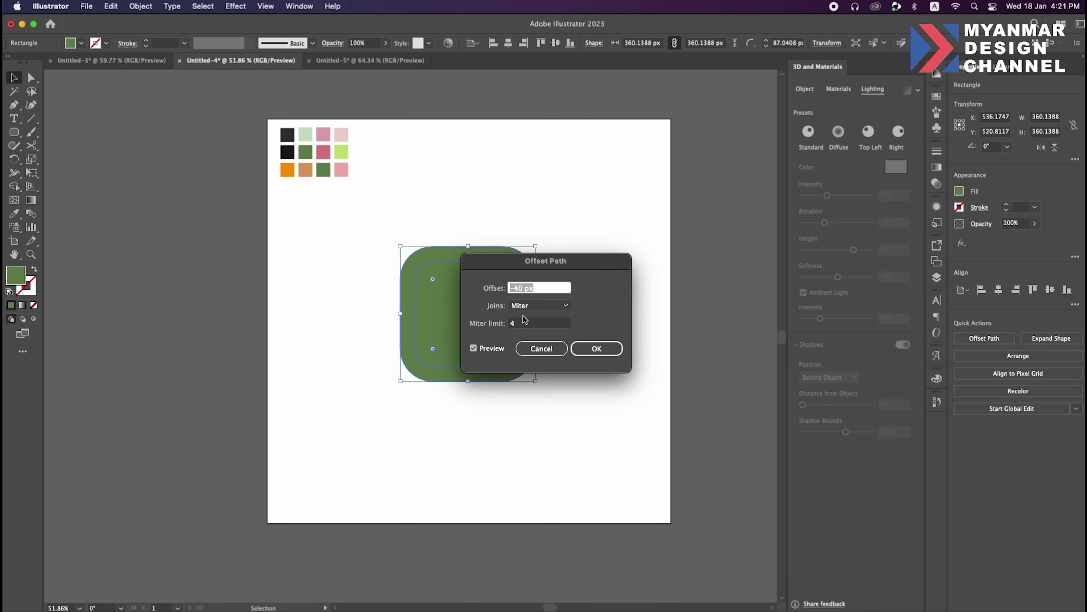
pyautogui.click(582, 353)
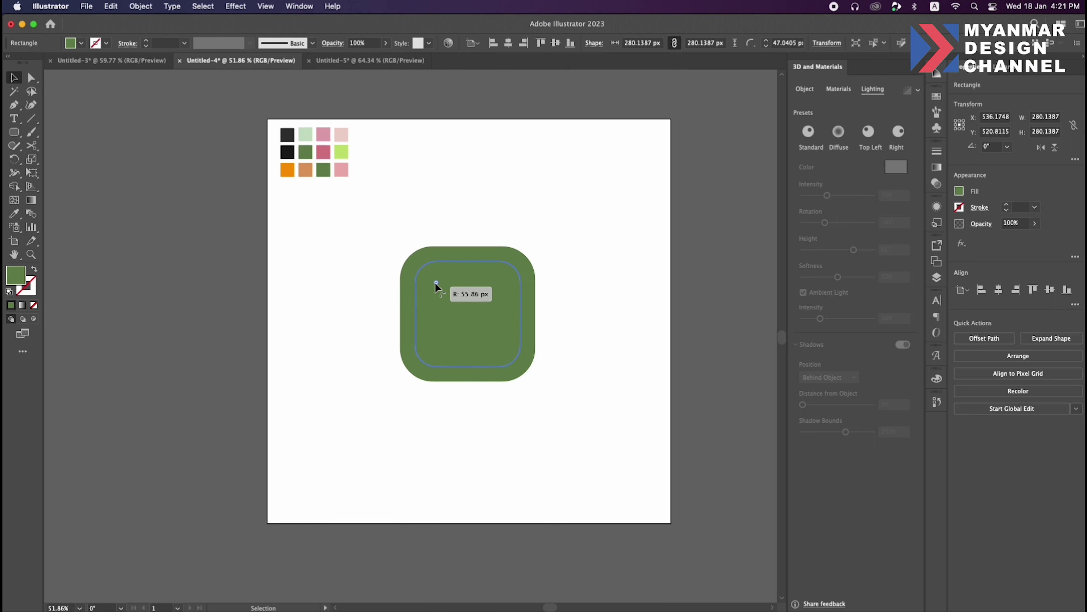
pyautogui.moveTo(434, 282); pyautogui.dragTo(438, 288)
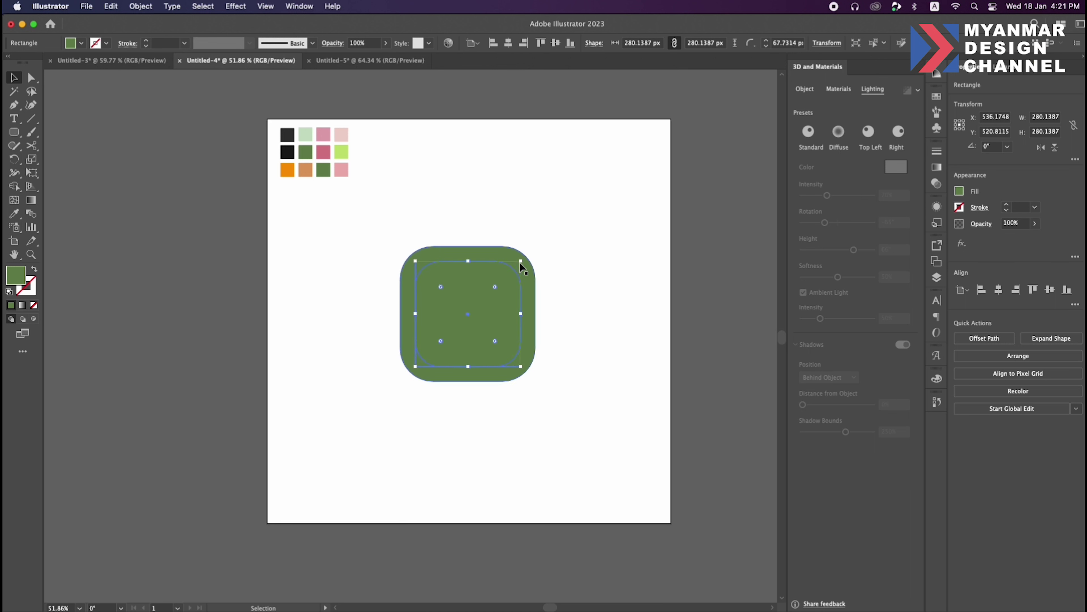
pyautogui.moveTo(521, 262); pyautogui.dragTo(507, 289)
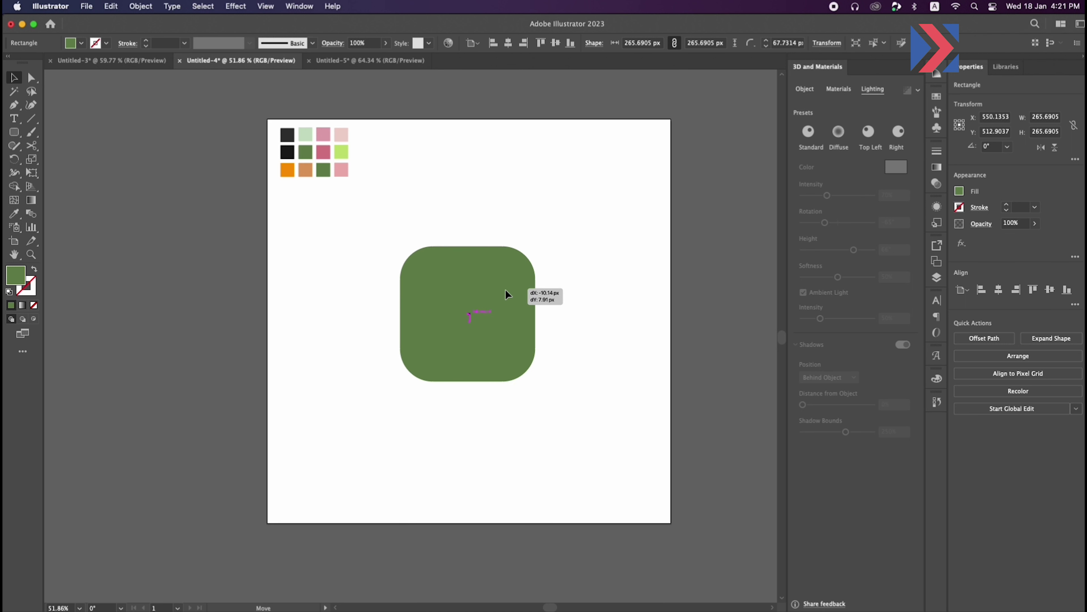
# - Fill the 265.69 px inner rounded square with white
pyautogui.doubleClick(17, 278)
pyautogui.click(699, 144)
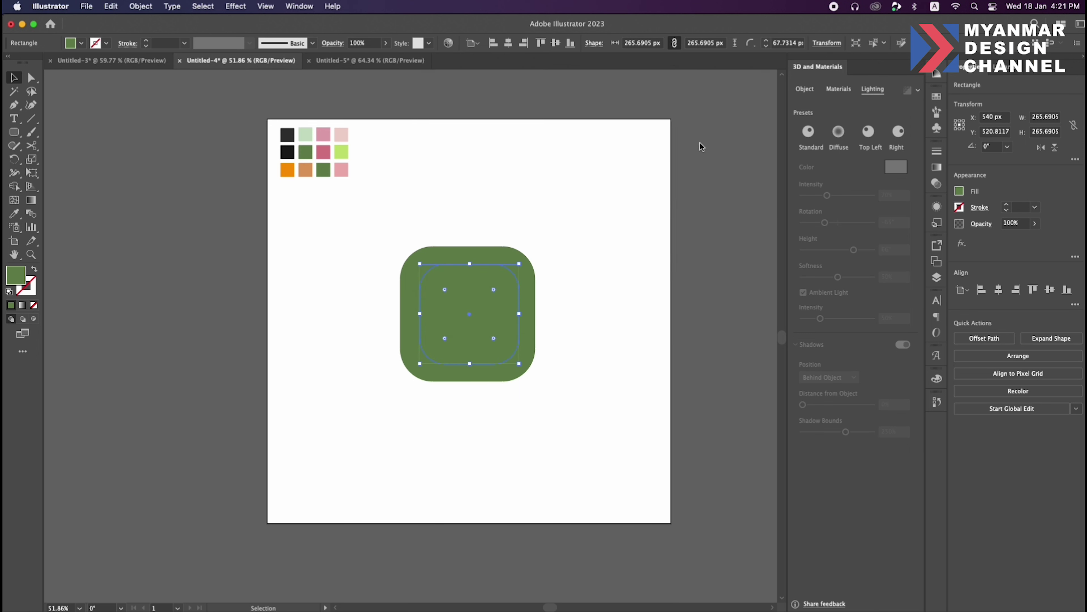
pyautogui.click(14, 213)
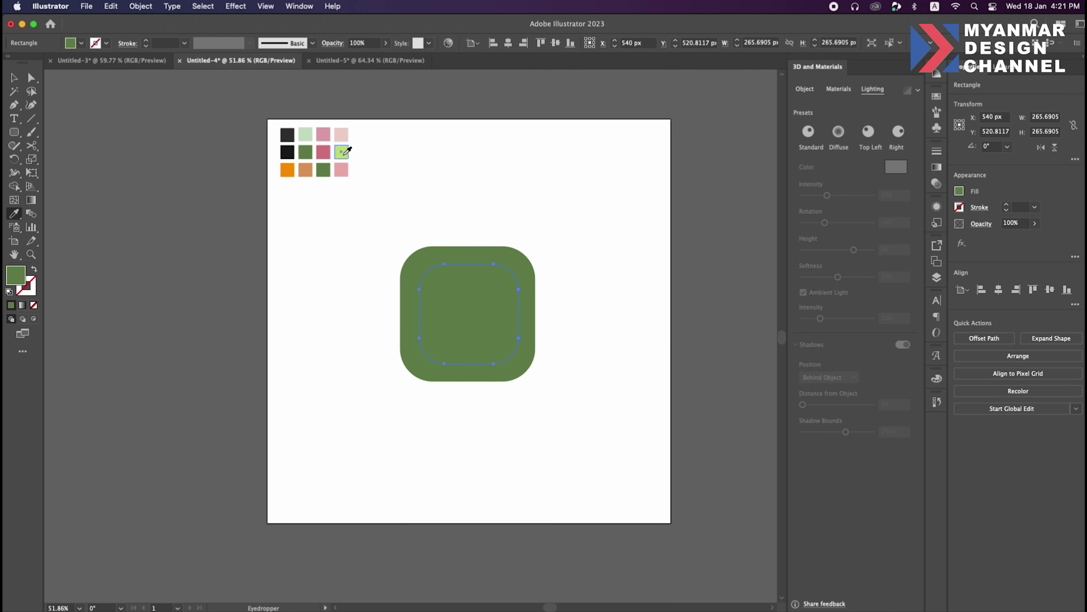
pyautogui.click(14, 78)
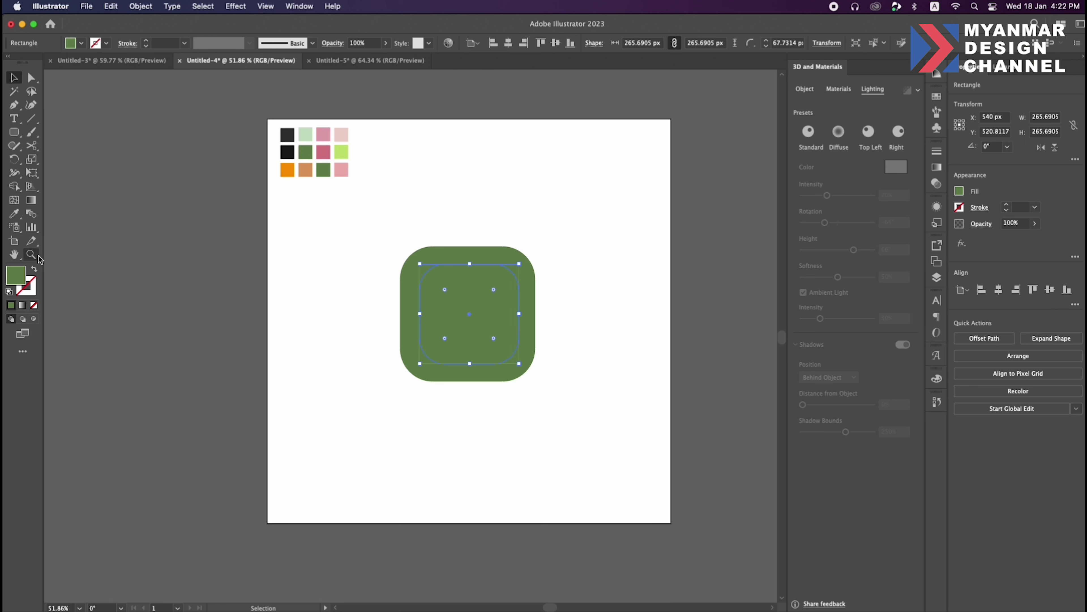
pyautogui.doubleClick(24, 273)
pyautogui.click(445, 118)
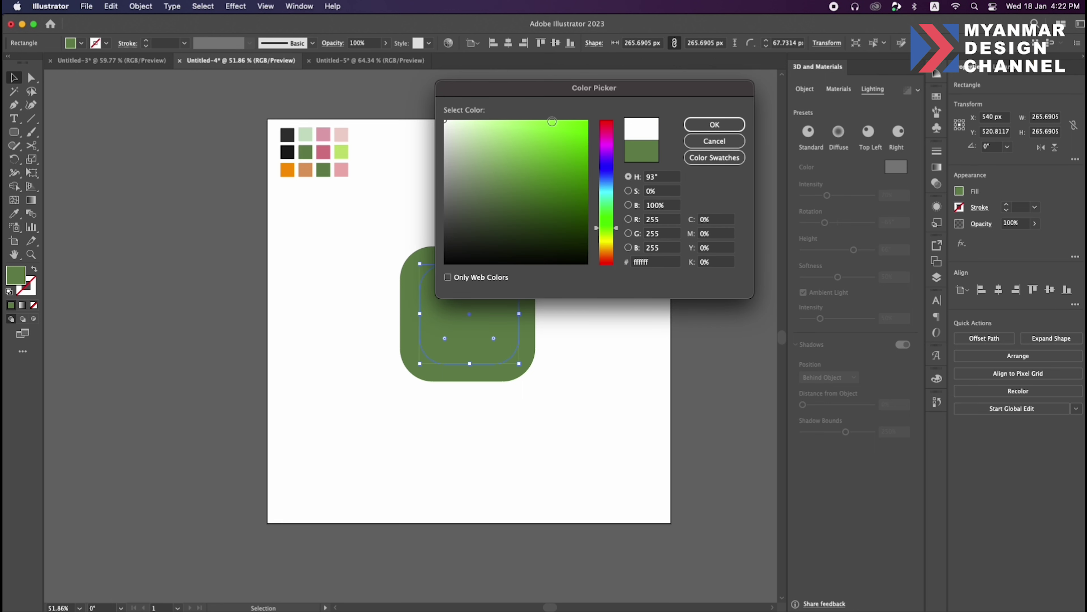
pyautogui.click(706, 124)
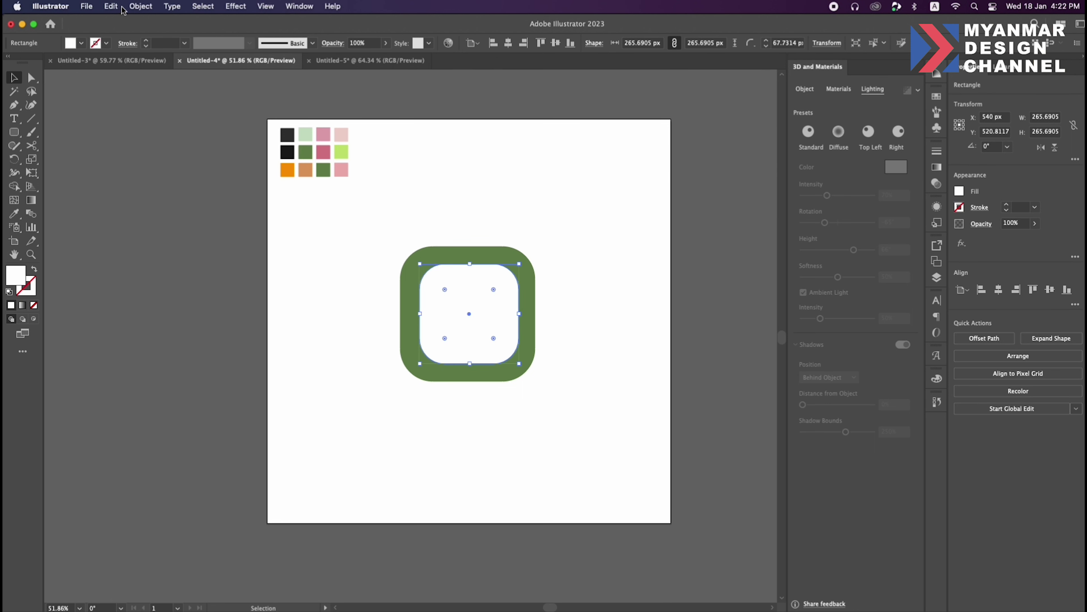
# - Offset the white square inward by 50 px and round the new square's corners more
pyautogui.click(139, 8)
pyautogui.moveTo(137, 303)
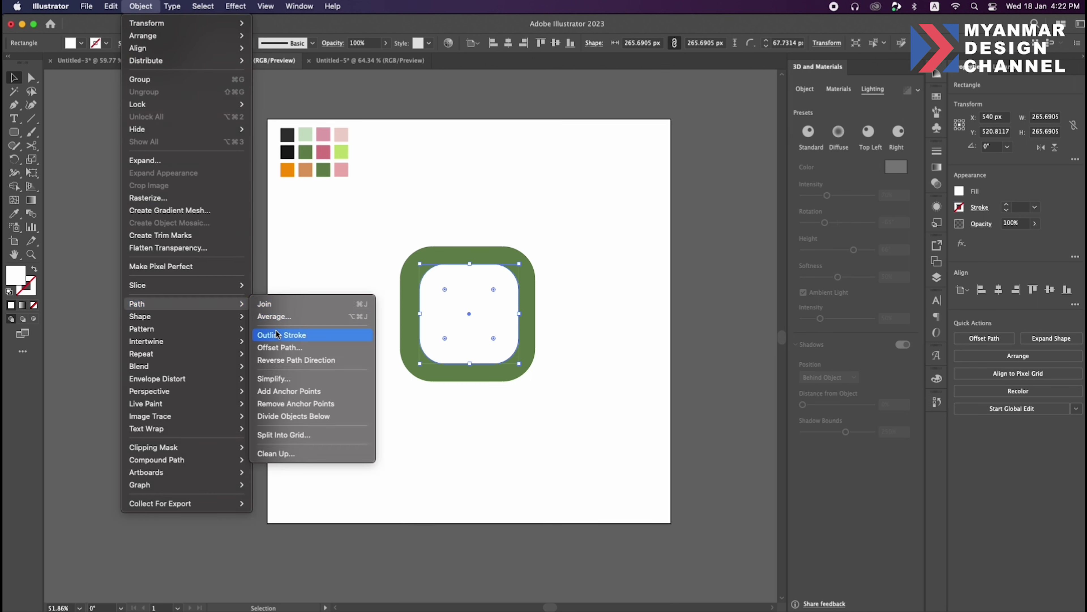
pyautogui.click(279, 347)
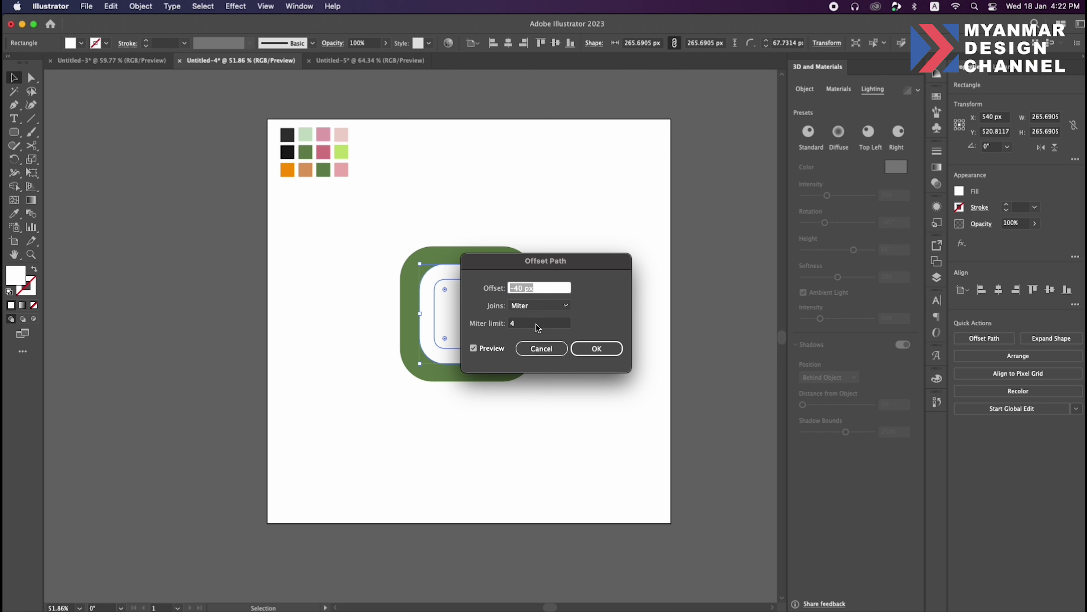
pyautogui.write('50')
pyautogui.press('Return')
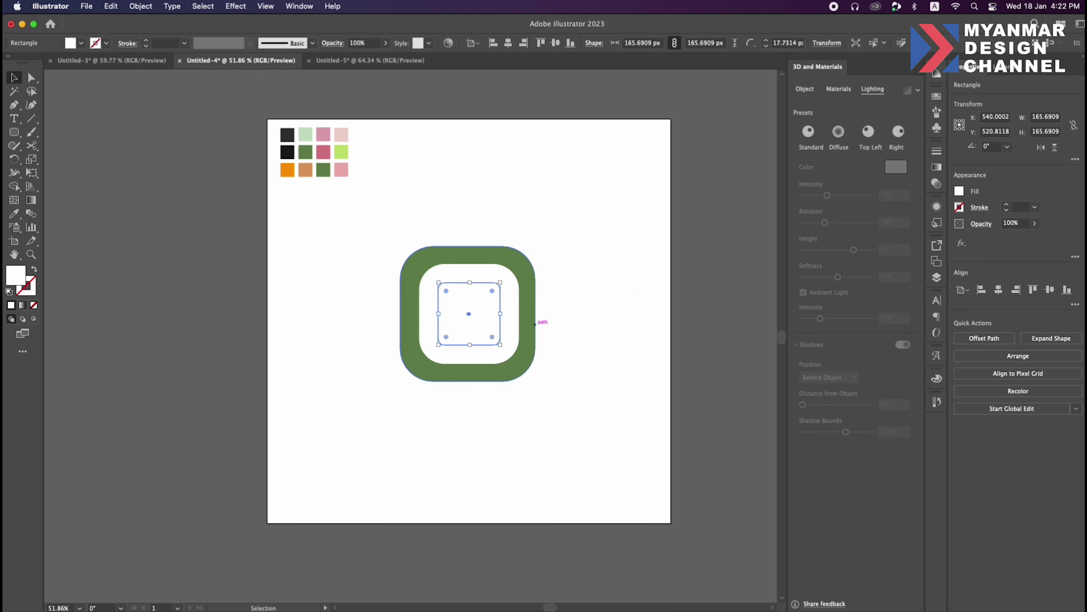
pyautogui.moveTo(446, 291); pyautogui.dragTo(456, 302)
# - Fill the smallest square with the orange swatch, undoing an accidental grey sample
pyautogui.click(19, 218)
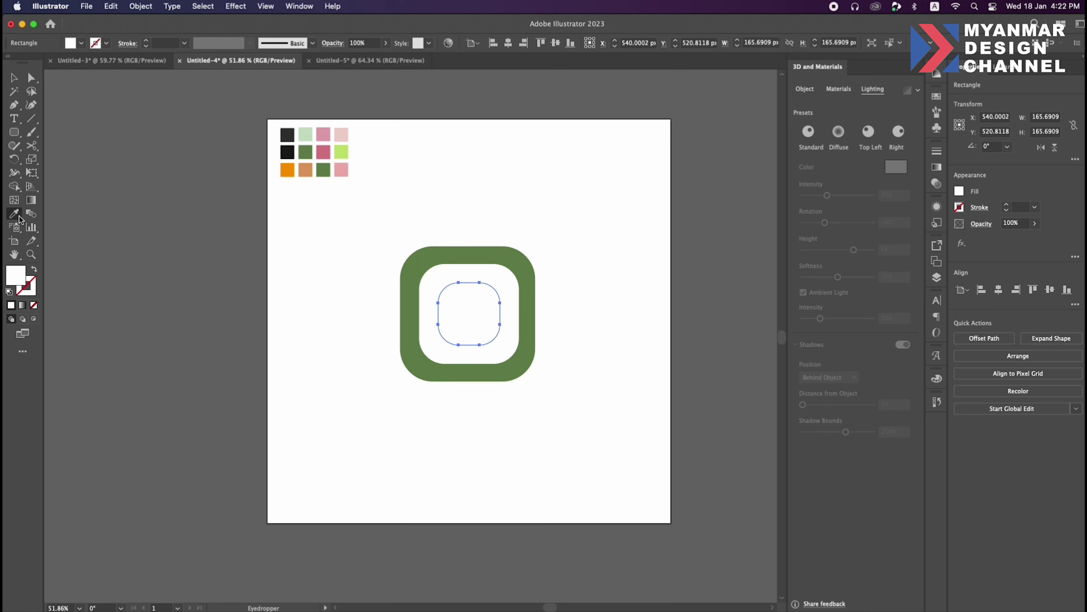
pyautogui.click(289, 171)
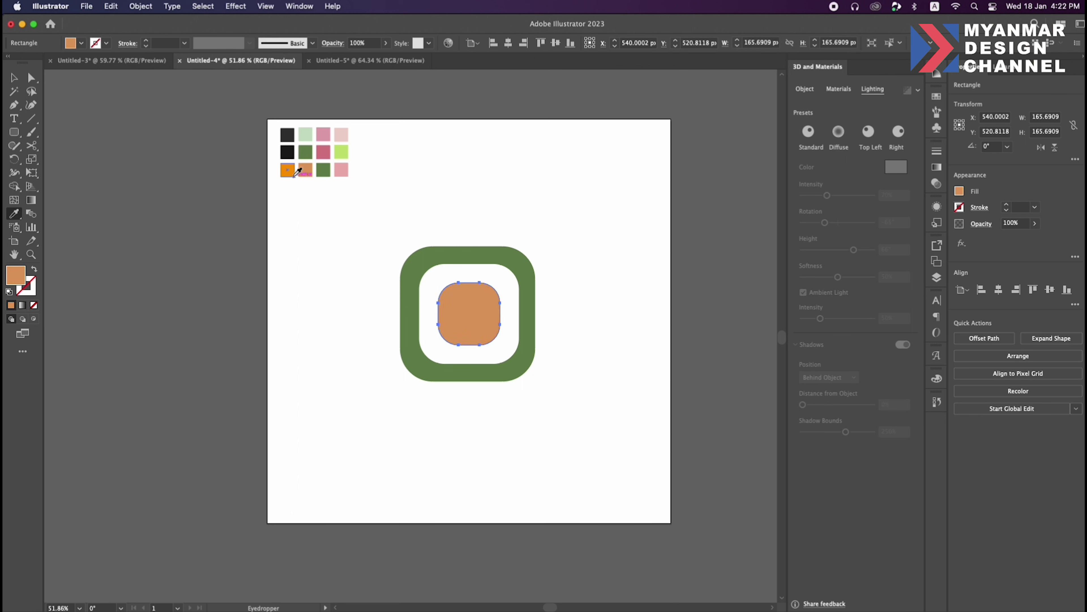
pyautogui.click(104, 115)
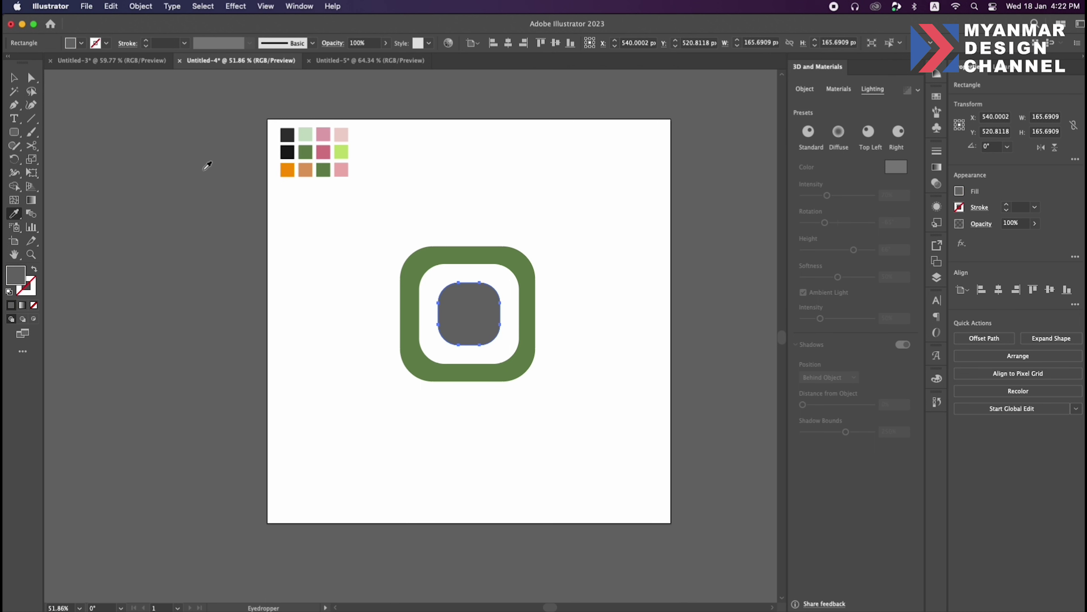
pyautogui.hotkey('ctrl', 'z')
pyautogui.hotkey('ctrl', 'shift', 'a')
# - Pen a first curved stripe over the orange square's upper left and fill it white
pyautogui.press('z')
pyautogui.click(498, 317)
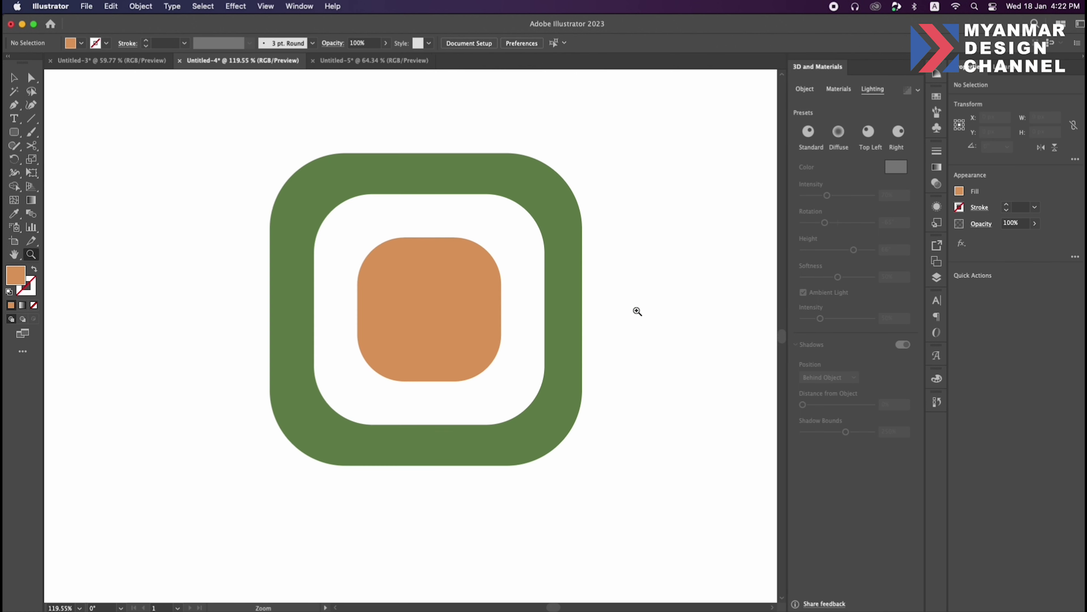
pyautogui.press('p')
pyautogui.click(351, 317)
pyautogui.moveTo(417, 233)
pyautogui.mouseDown()
pyautogui.moveTo(424, 219)
pyautogui.moveTo(443, 233)
pyautogui.mouseUp()
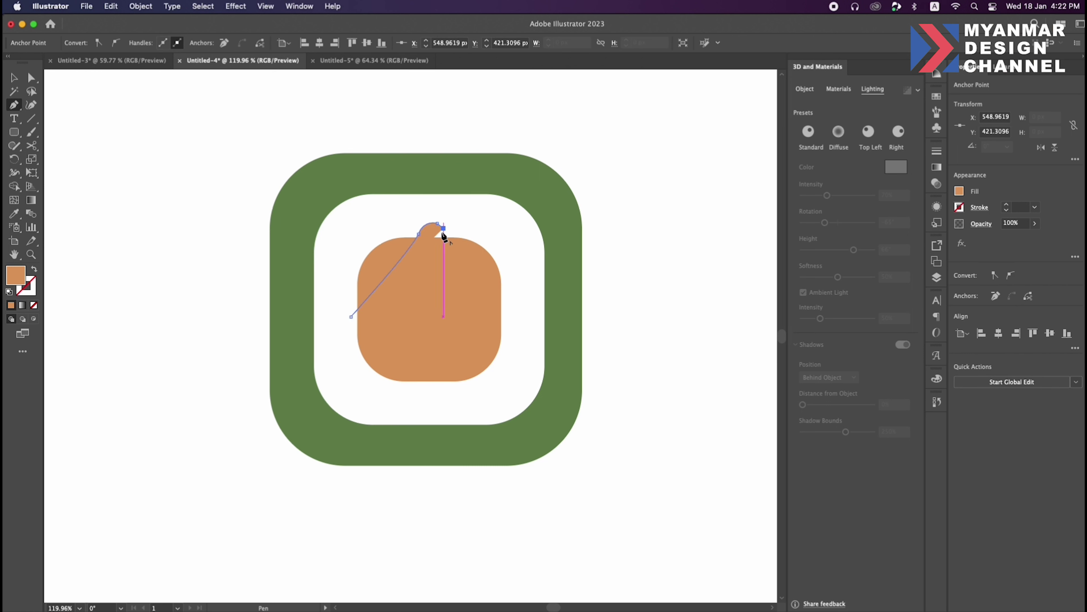
pyautogui.click(411, 257)
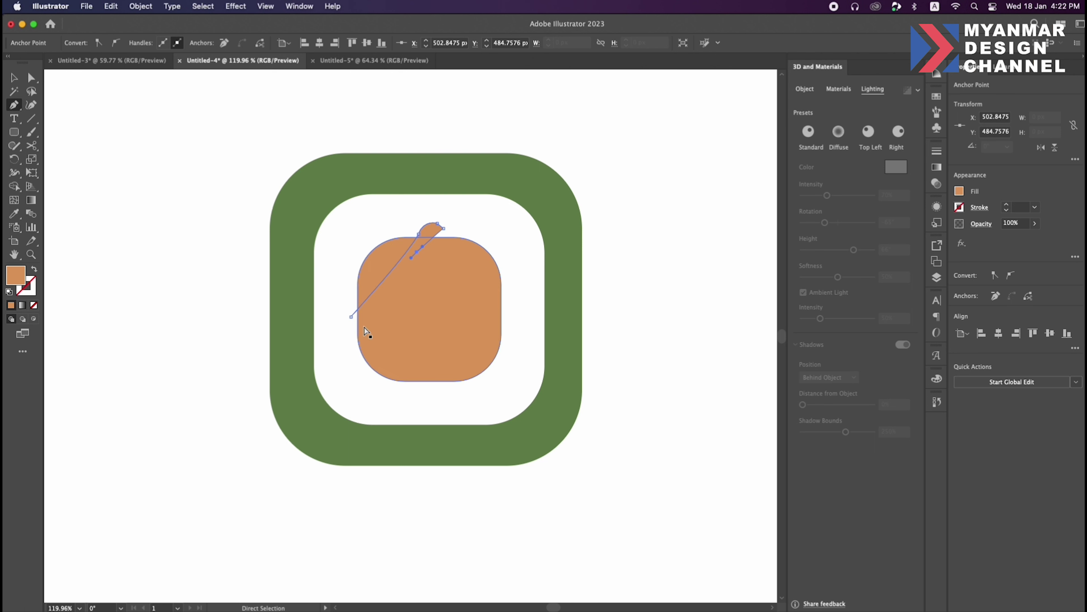
pyautogui.moveTo(358, 334); pyautogui.dragTo(348, 356)
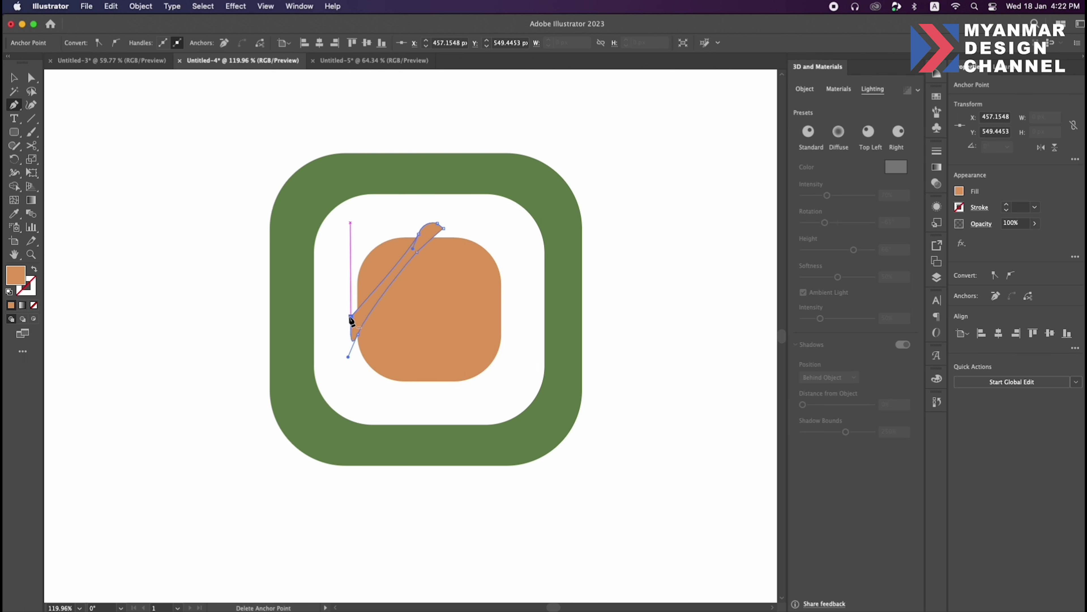
pyautogui.click(351, 317)
pyautogui.doubleClick(21, 277)
pyautogui.moveTo(462, 239); pyautogui.dragTo(437, 96)
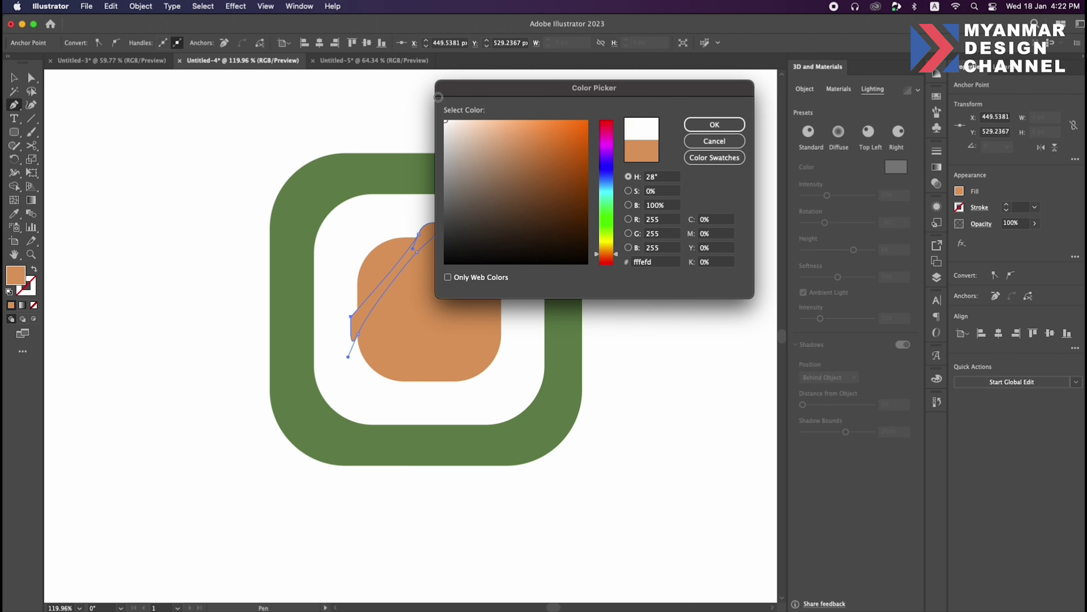
pyautogui.click(710, 134)
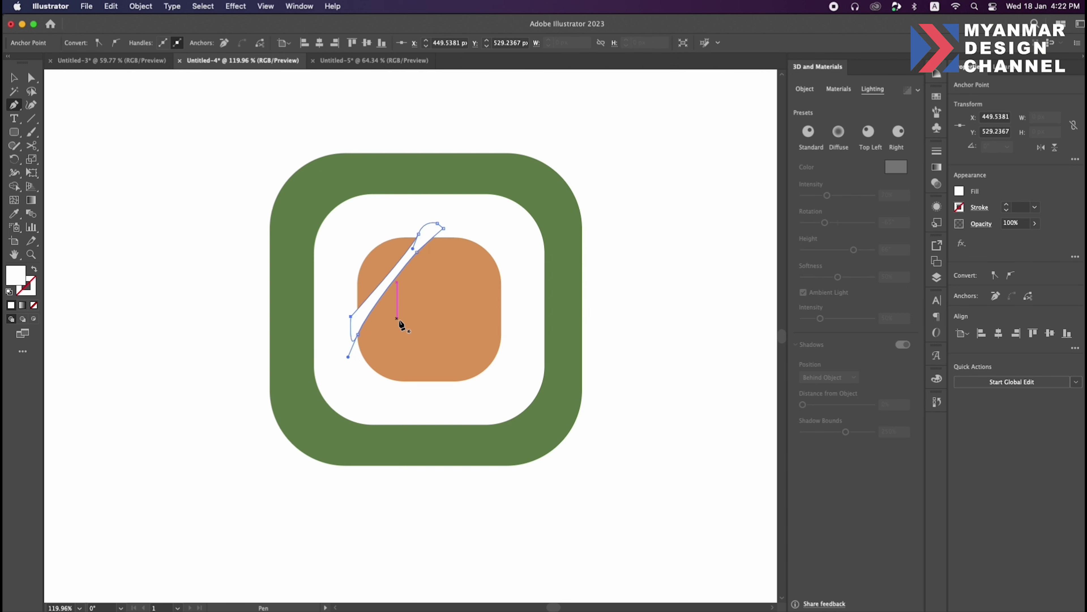
# - Pen a second curved white stripe diagonally from lower left to top right
pyautogui.click(363, 367)
pyautogui.moveTo(398, 326)
pyautogui.mouseDown()
pyautogui.moveTo(422, 307)
pyautogui.moveTo(453, 247)
pyautogui.moveTo(476, 237)
pyautogui.mouseUp()
pyautogui.click(363, 367)
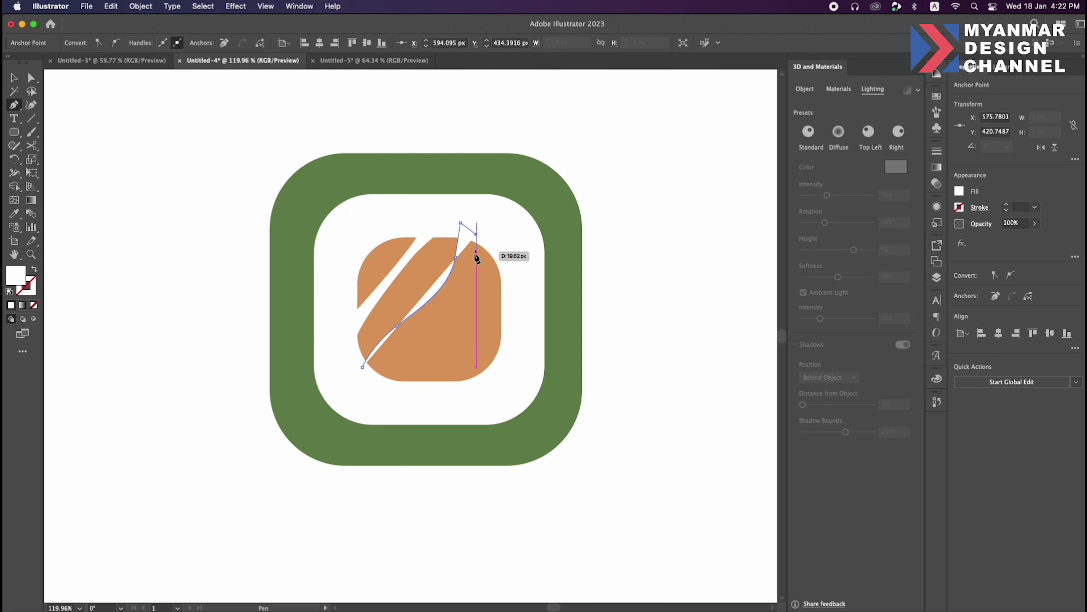
pyautogui.click(476, 235)
pyautogui.moveTo(449, 289); pyautogui.dragTo(363, 372)
pyautogui.click(363, 367)
pyautogui.press('v')
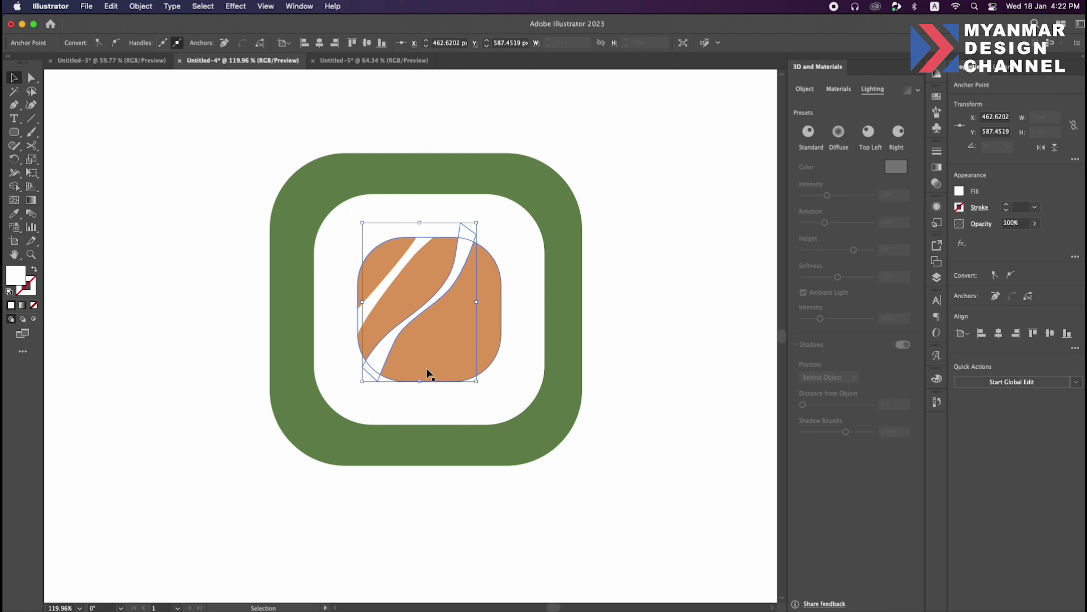
pyautogui.click(414, 395)
# - Pen a third curved white stripe from the bottom up to the square's right edge
pyautogui.press('p')
pyautogui.click(414, 392)
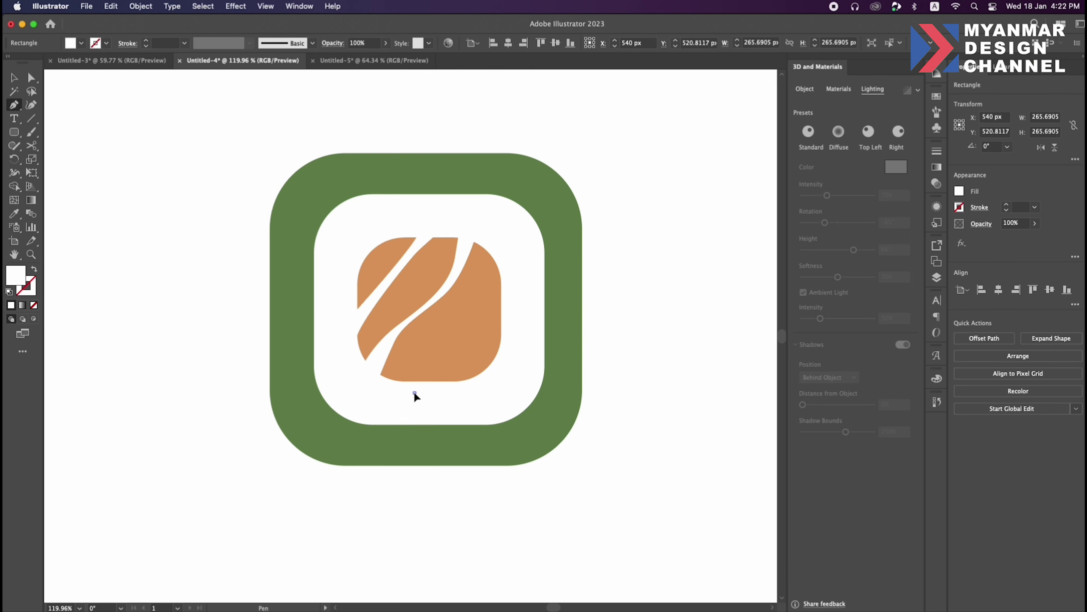
pyautogui.moveTo(439, 340); pyautogui.dragTo(509, 321)
pyautogui.click(501, 309)
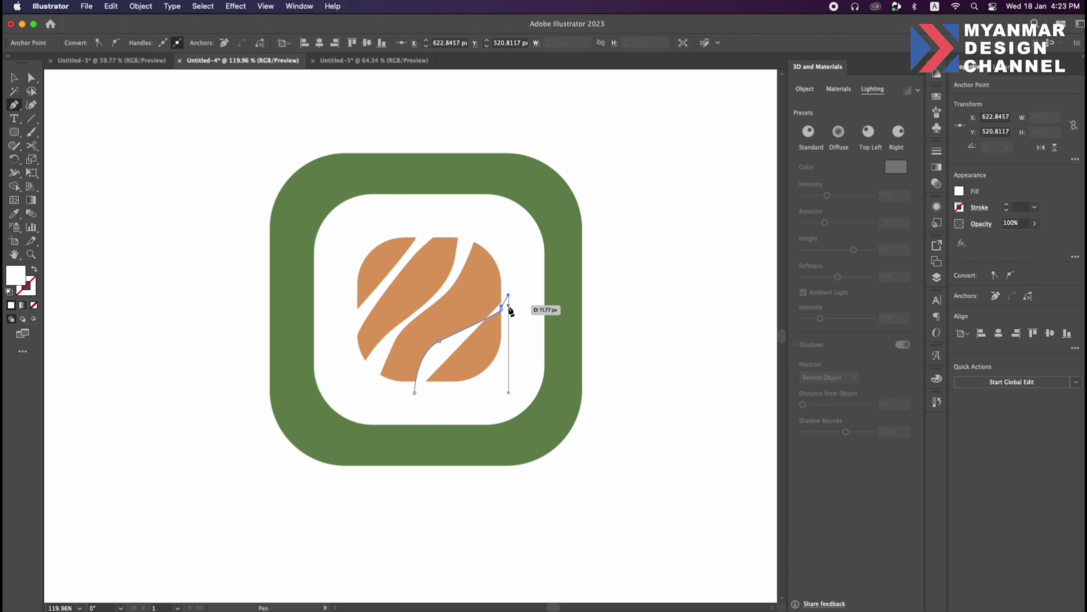
pyautogui.press('super+z')
pyautogui.press('super+z')
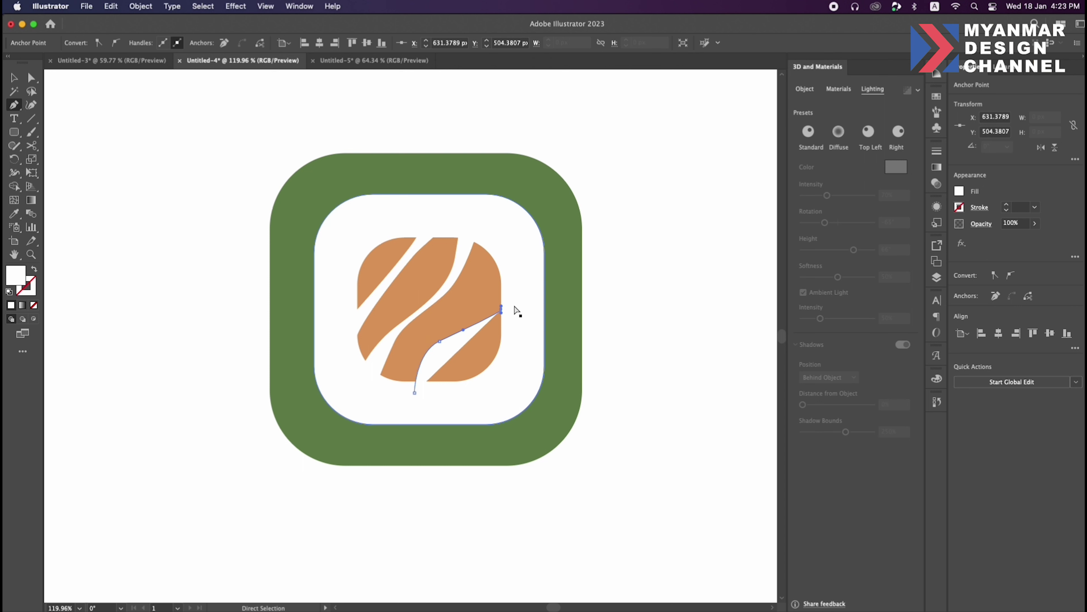
pyautogui.moveTo(506, 302); pyautogui.dragTo(512, 279)
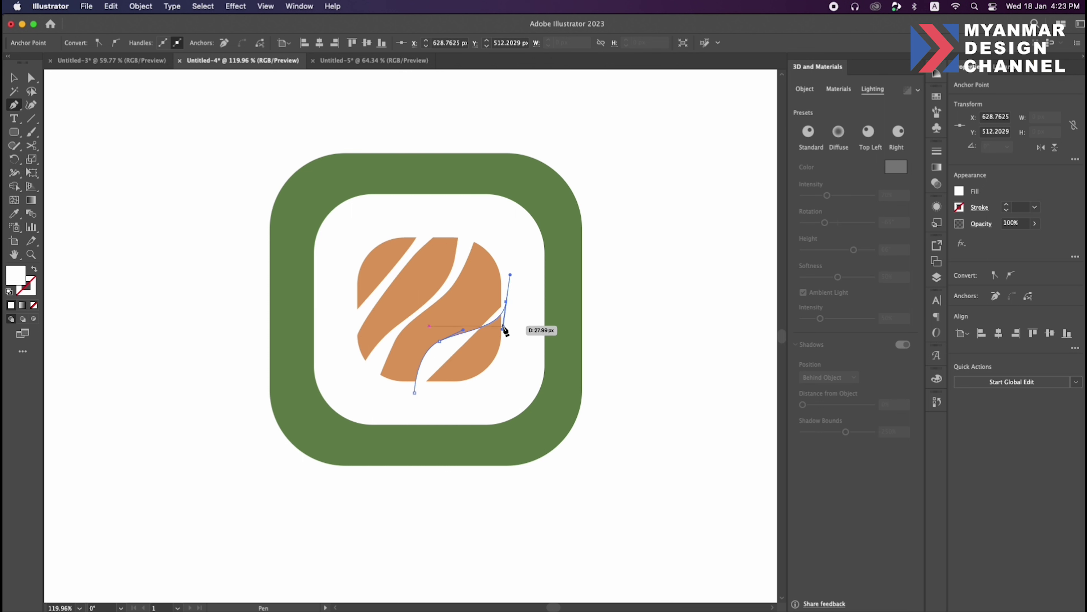
pyautogui.moveTo(507, 328); pyautogui.dragTo(487, 339)
pyautogui.moveTo(444, 353); pyautogui.dragTo(432, 363)
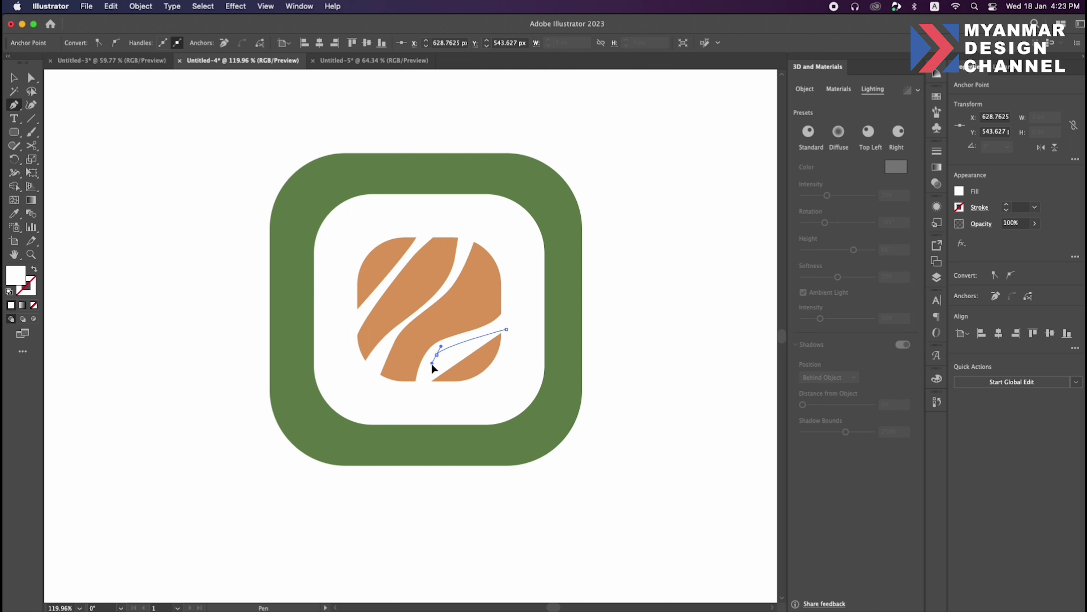
pyautogui.click(430, 392)
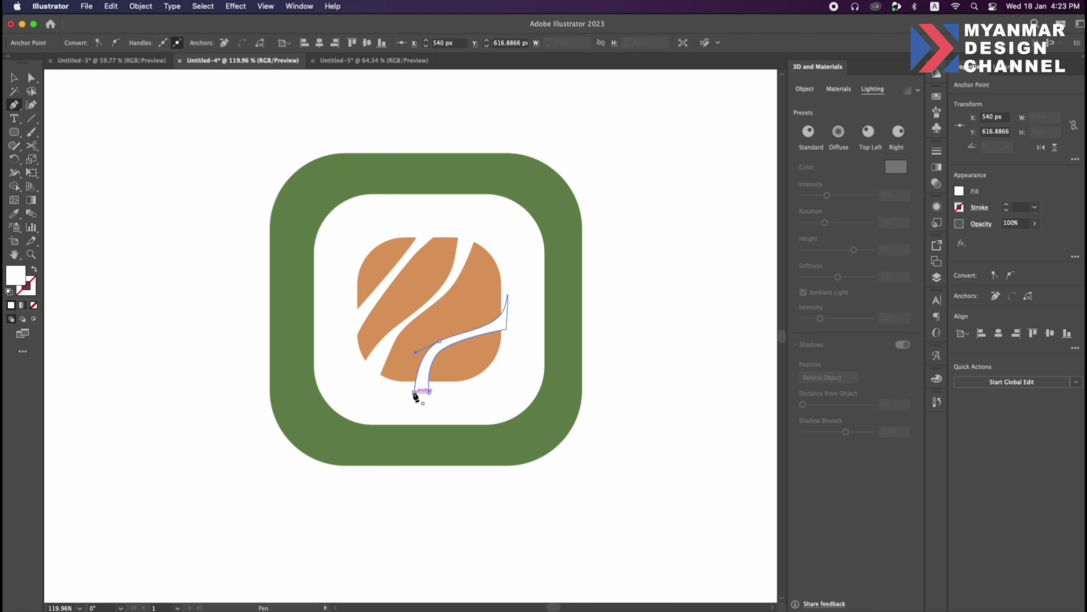
# - Shape Builder the orange square with two stripes to cut away the top-left stripe region
pyautogui.press('v')
pyautogui.click(451, 334)
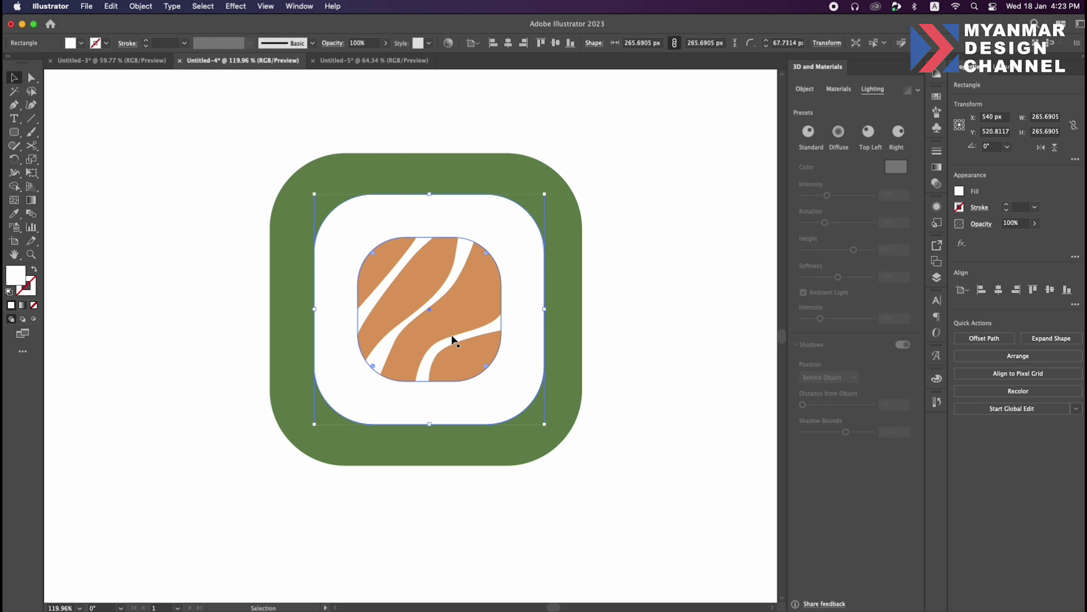
pyautogui.keyDown('shift'); pyautogui.click(376, 264); pyautogui.keyUp('shift')
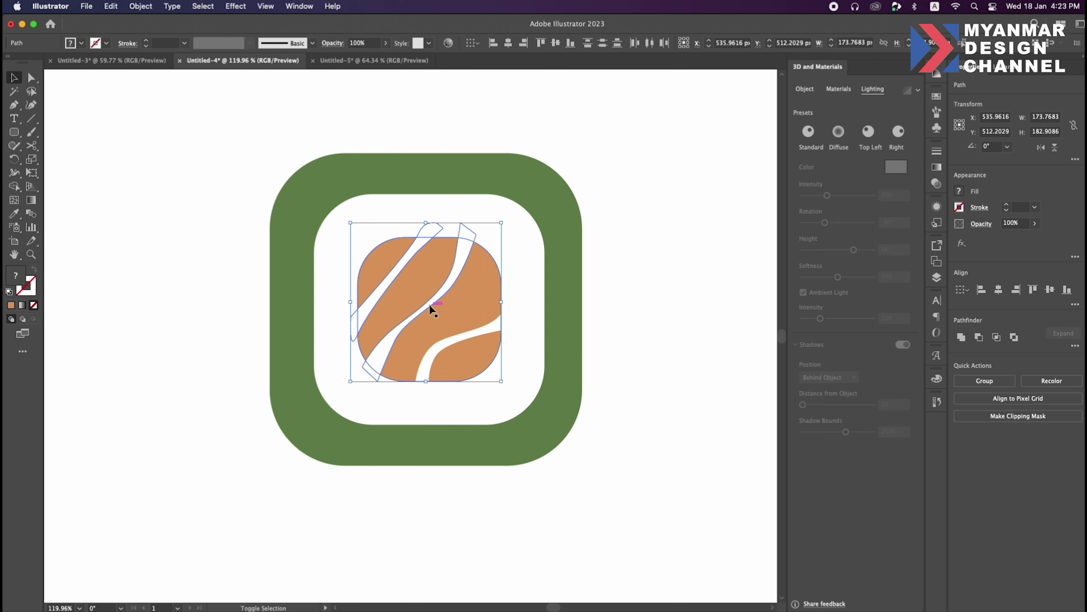
pyautogui.keyDown('shift'); pyautogui.click(456, 338); pyautogui.keyUp('shift')
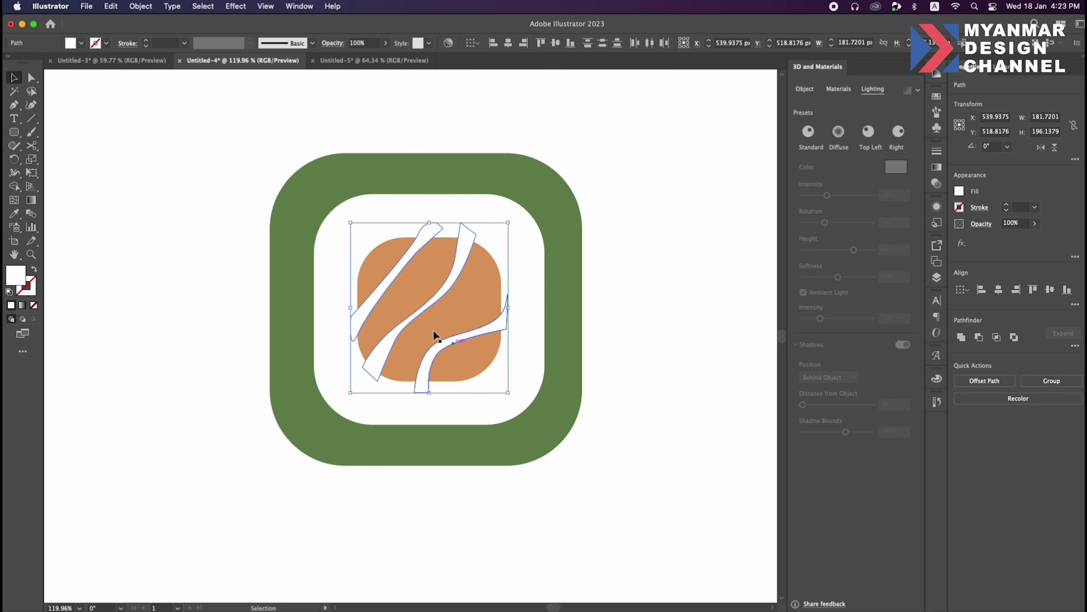
pyautogui.click(14, 186)
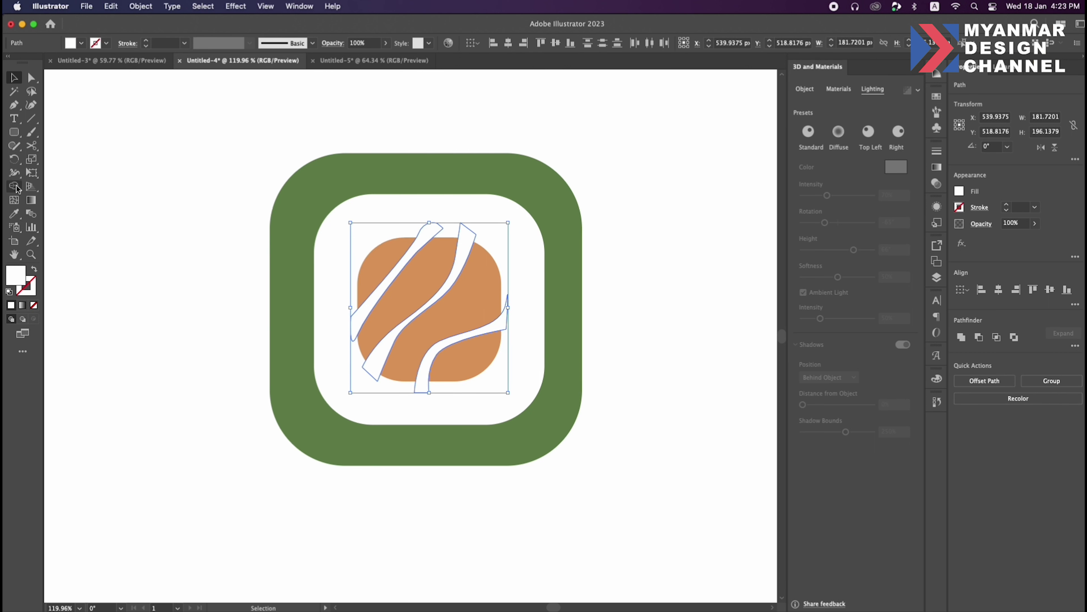
pyautogui.click(432, 229)
pyautogui.click(450, 236)
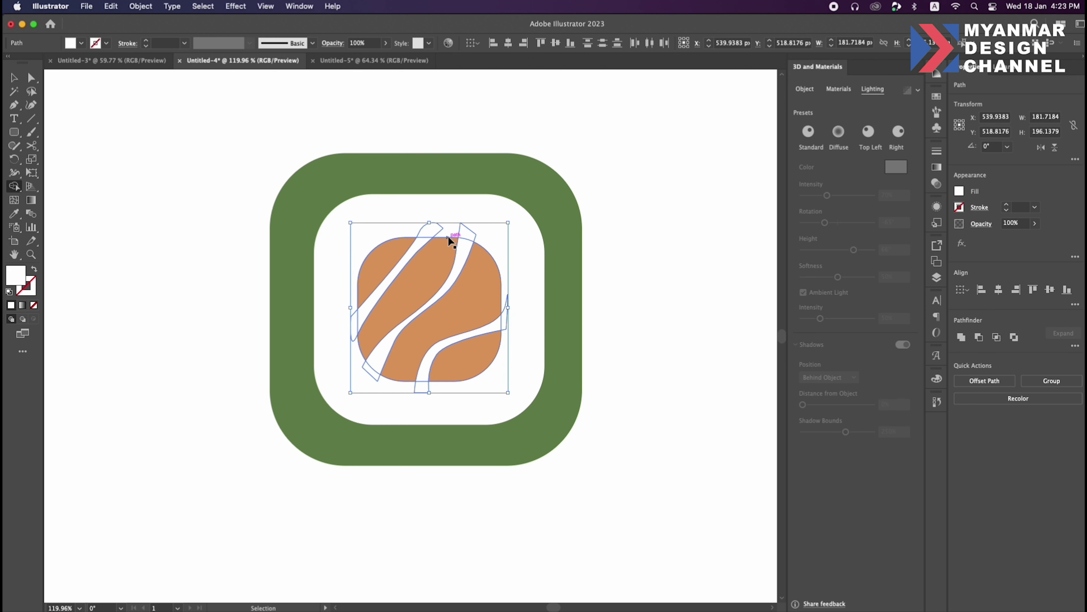
pyautogui.keyDown('alt'); pyautogui.click(430, 237); pyautogui.keyUp('alt')
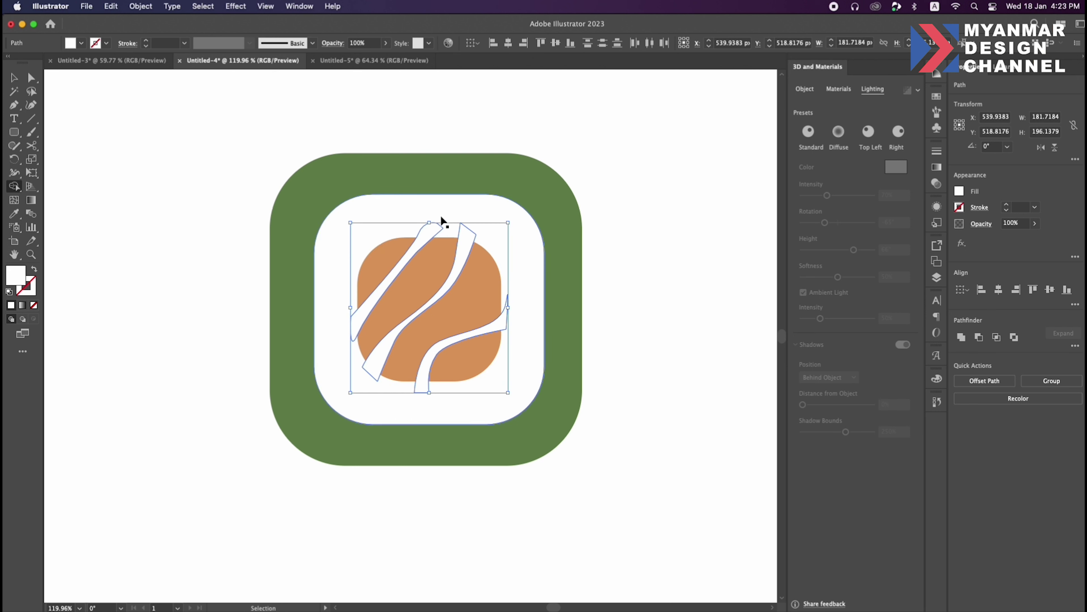
# - Undo and redo the stripe cuts to check the result
pyautogui.press('v')
pyautogui.click(448, 220)
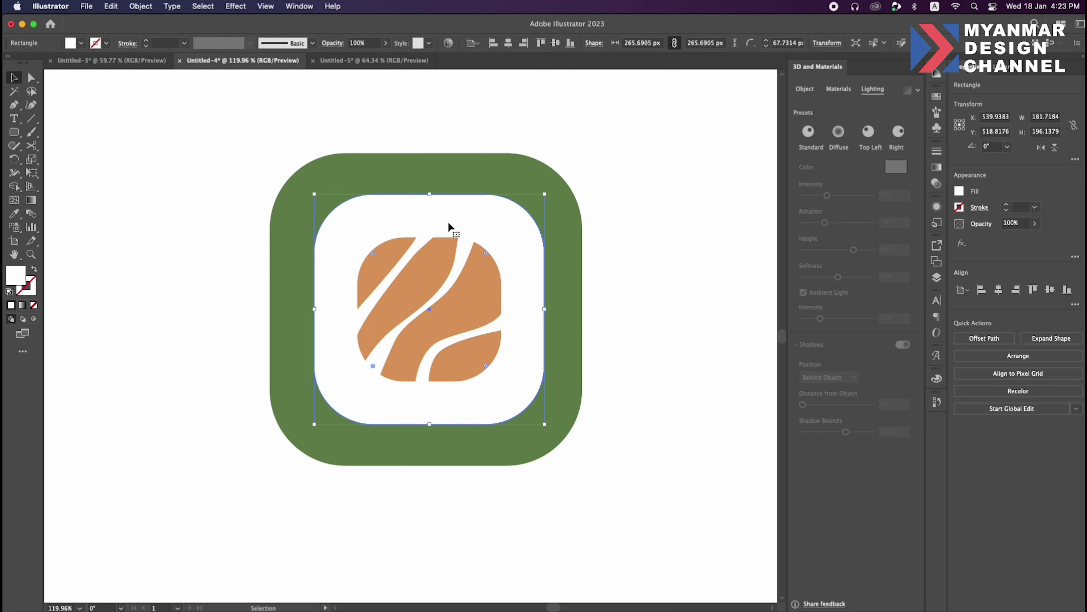
pyautogui.click(436, 254)
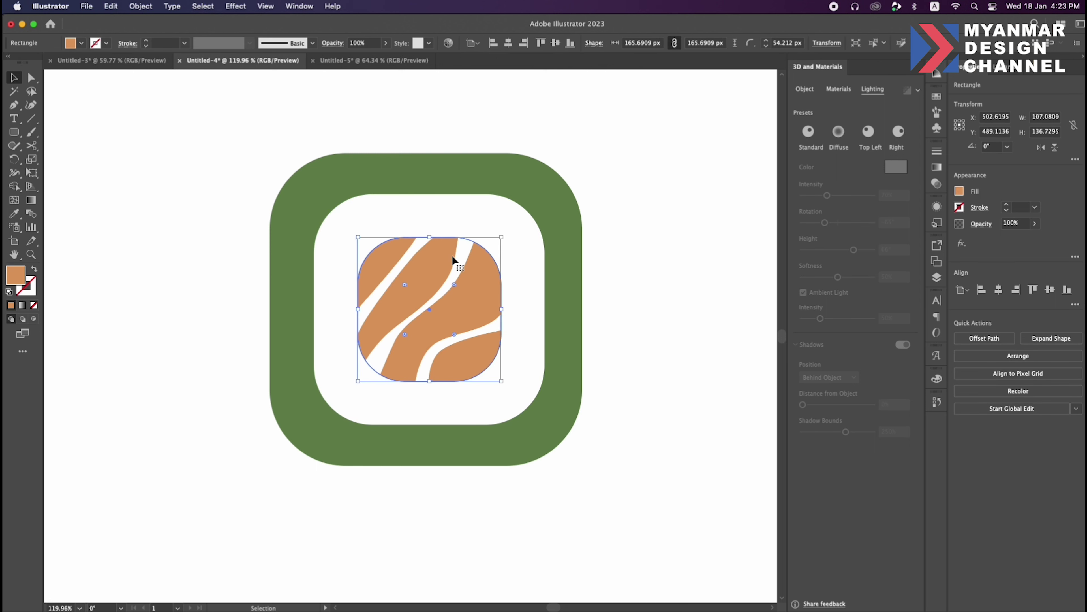
pyautogui.keyDown('shift'); pyautogui.click(436, 262); pyautogui.keyUp('shift')
pyautogui.press('super+z')
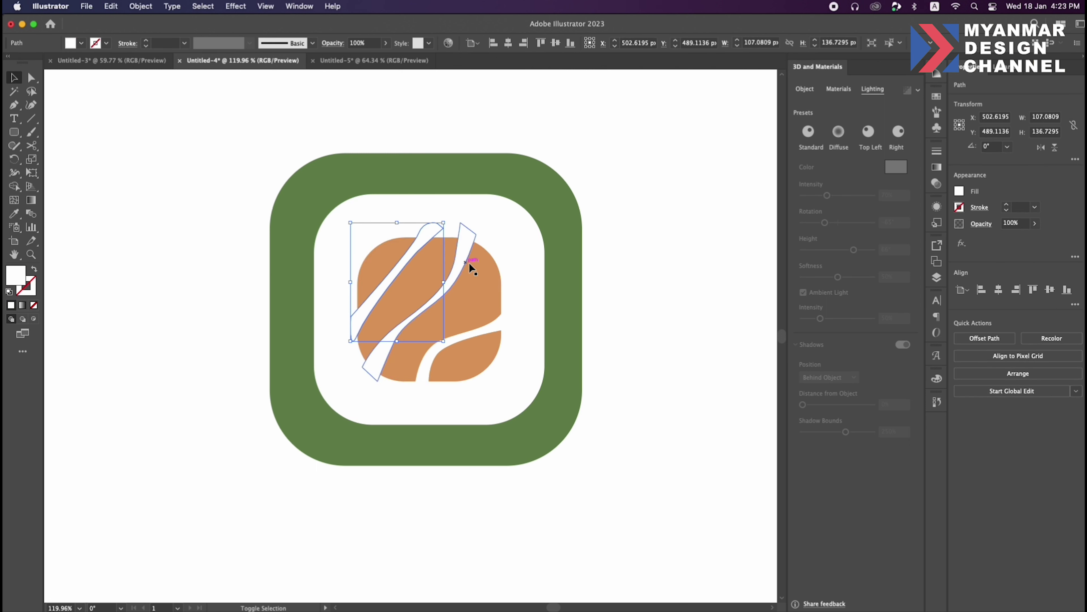
pyautogui.press('super+z')
pyautogui.press('super+z')
pyautogui.press('super+shift+z')
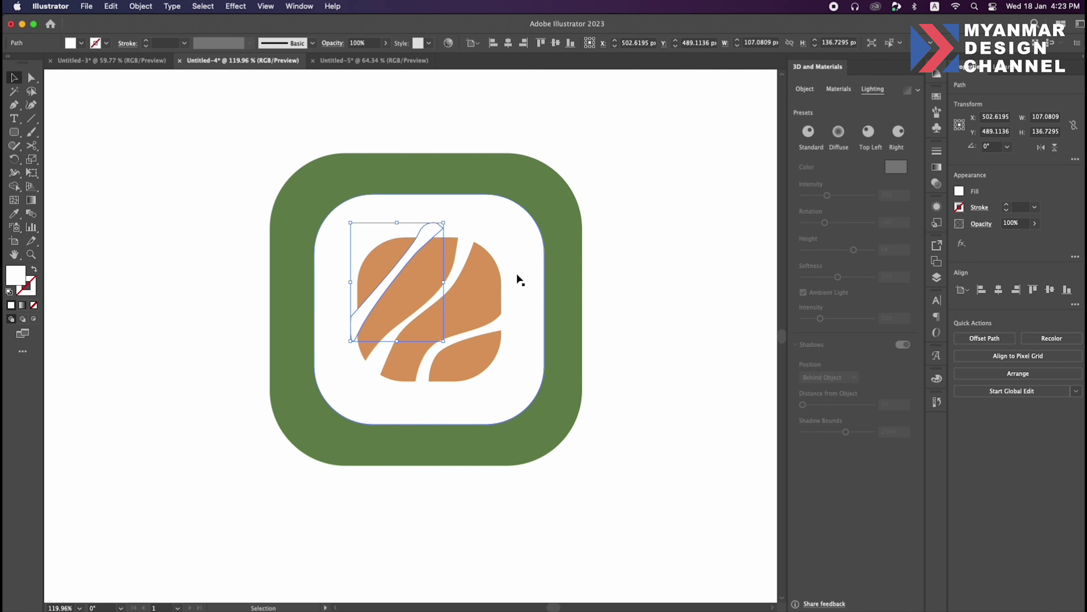
pyautogui.press('super+shift+z')
pyautogui.press('super+shift+z')
# - Shape Builder the square and stripes, splitting off the top, right, bottom and left slivers
pyautogui.keyDown('shift'); pyautogui.click(460, 268); pyautogui.keyUp('shift')
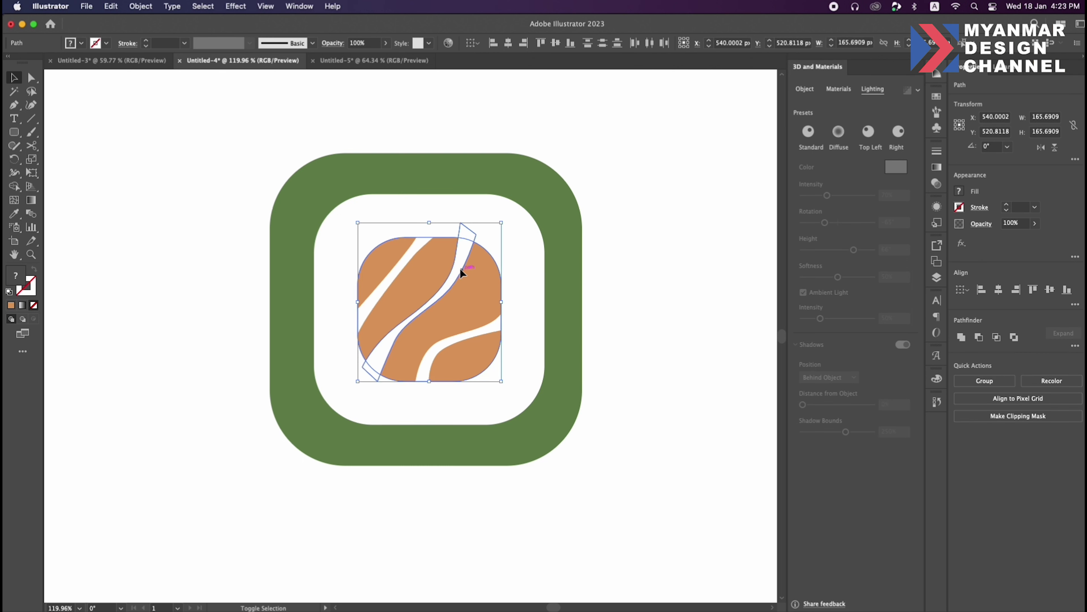
pyautogui.keyDown('shift'); pyautogui.click(412, 253); pyautogui.keyUp('shift')
pyautogui.keyDown('shift'); pyautogui.click(447, 336); pyautogui.keyUp('shift')
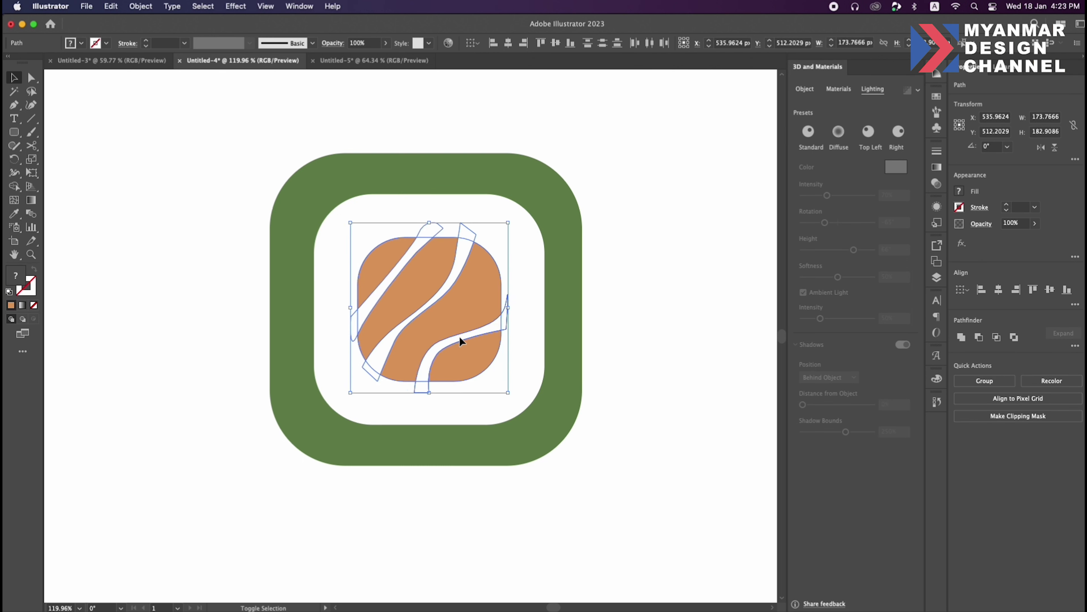
pyautogui.hotkey('shift', 'm')
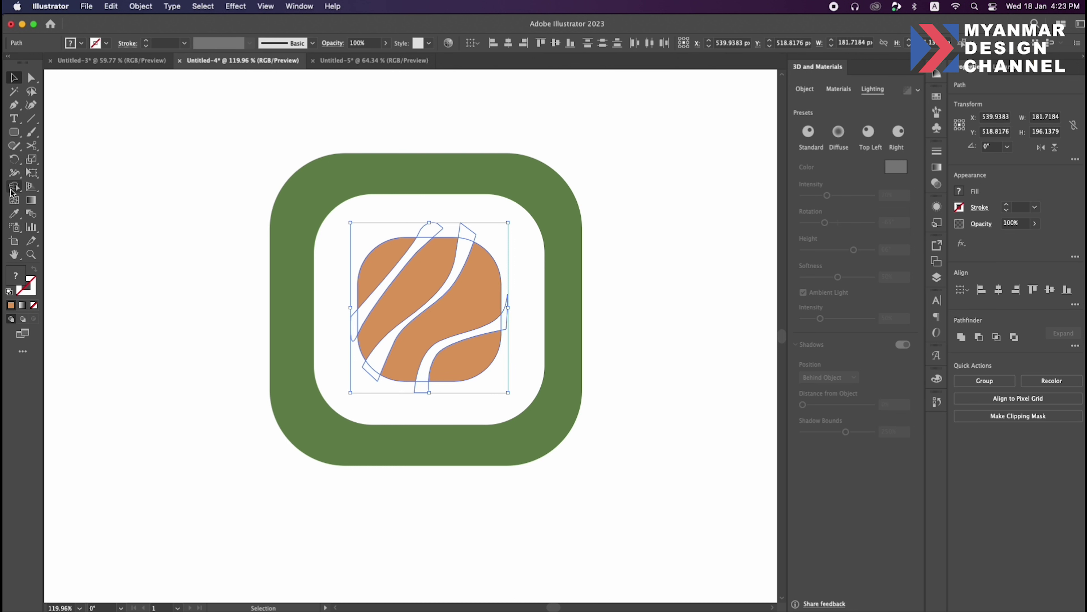
pyautogui.click(430, 234)
pyautogui.click(464, 230)
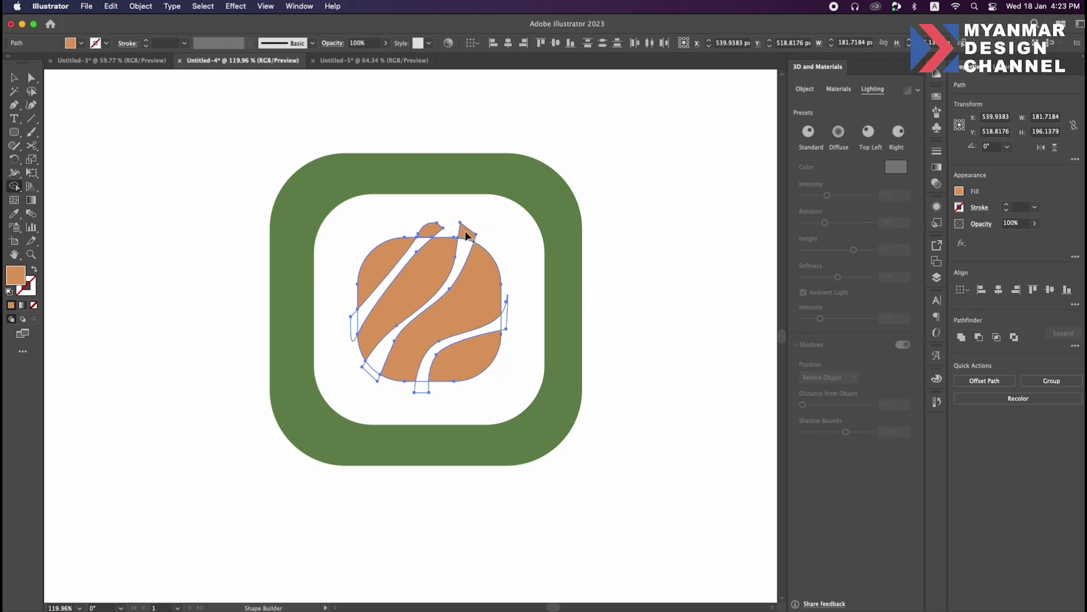
pyautogui.click(505, 320)
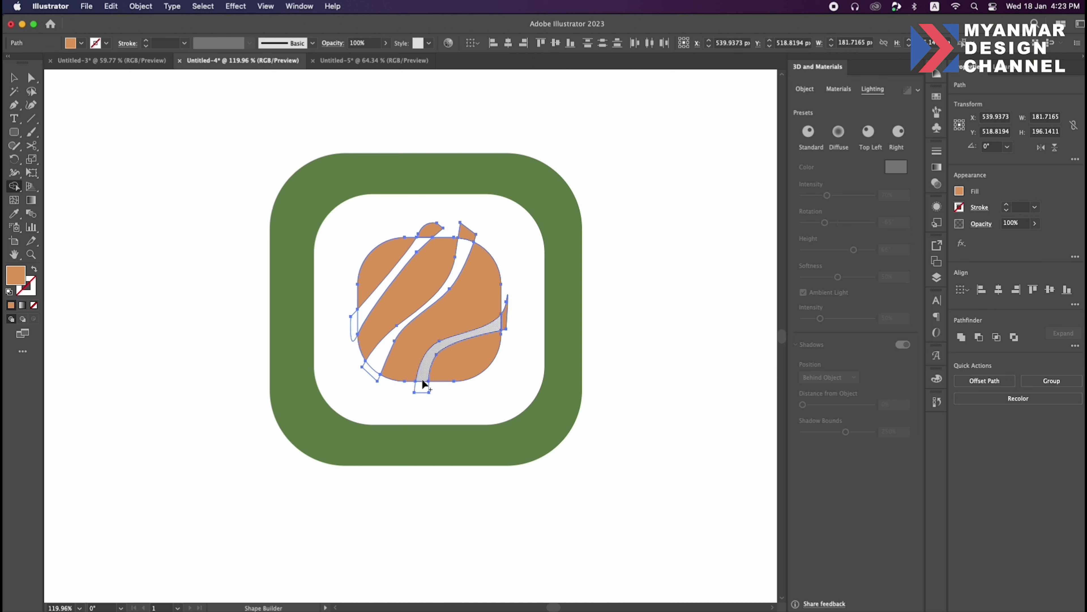
pyautogui.click(420, 387)
pyautogui.click(369, 369)
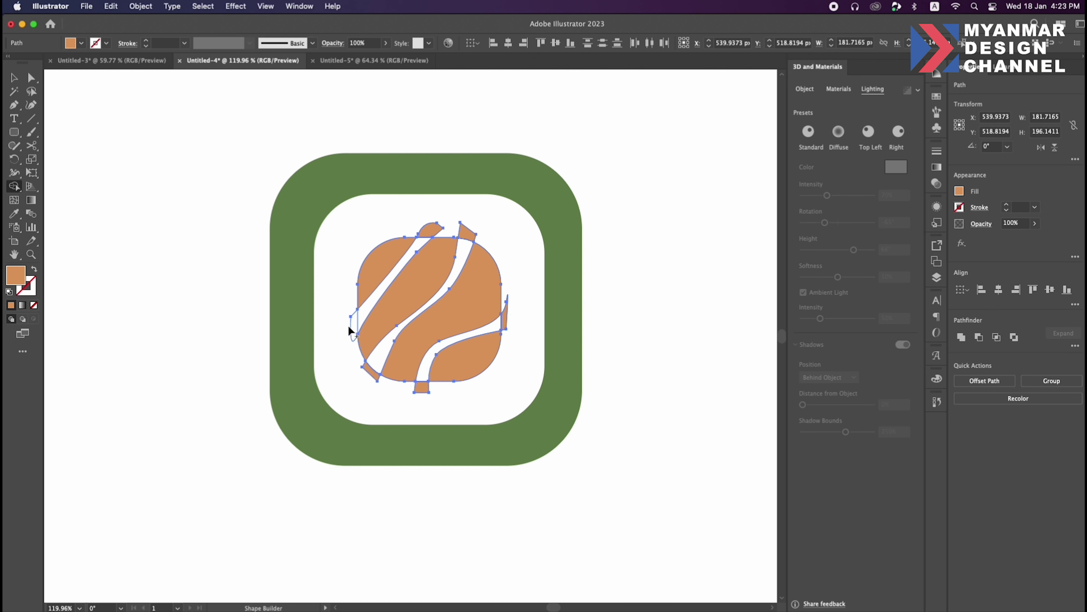
pyautogui.click(354, 325)
pyautogui.press('v')
pyautogui.click(693, 299)
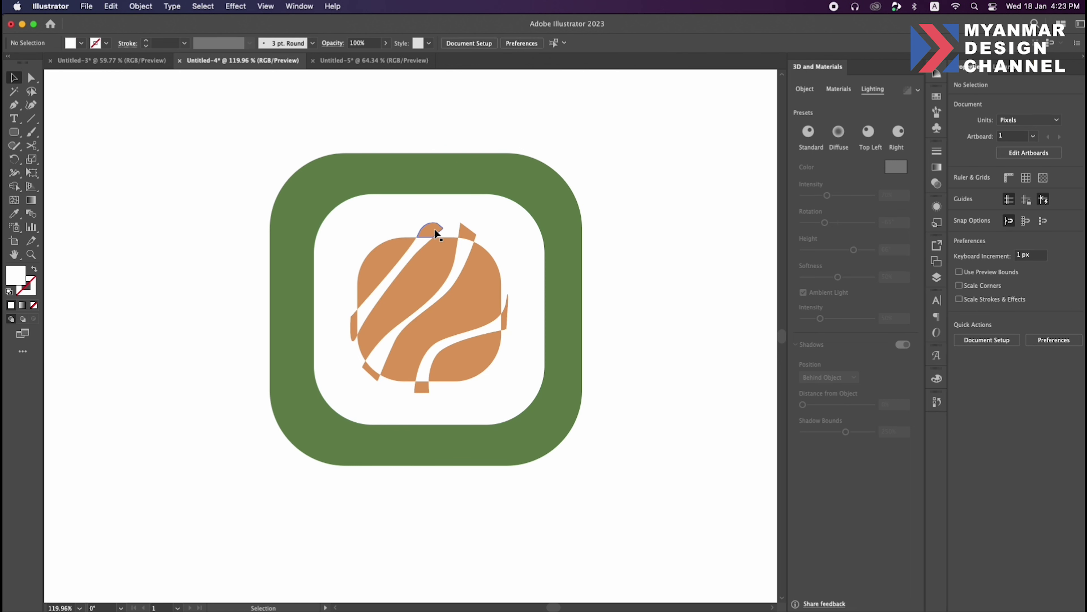
# - Delete the six stray orange slivers and zoom in on the tile's lower-left corner
pyautogui.click(434, 228)
pyautogui.press('Delete')
pyautogui.click(465, 230)
pyautogui.press('Delete')
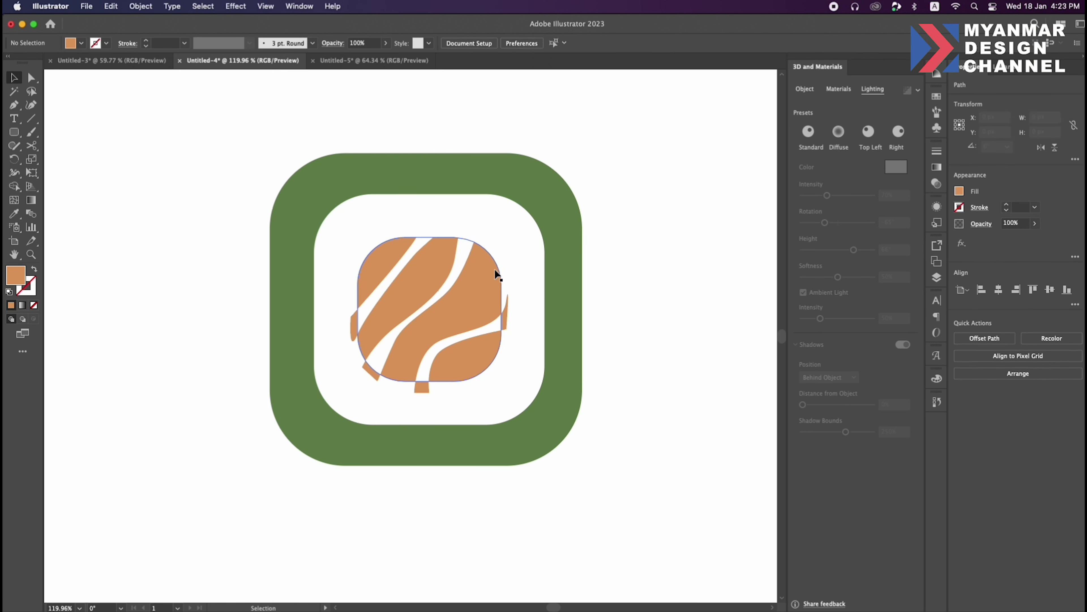
pyautogui.click(507, 316)
pyautogui.press('Delete')
pyautogui.click(422, 387)
pyautogui.press('Delete')
pyautogui.click(371, 369)
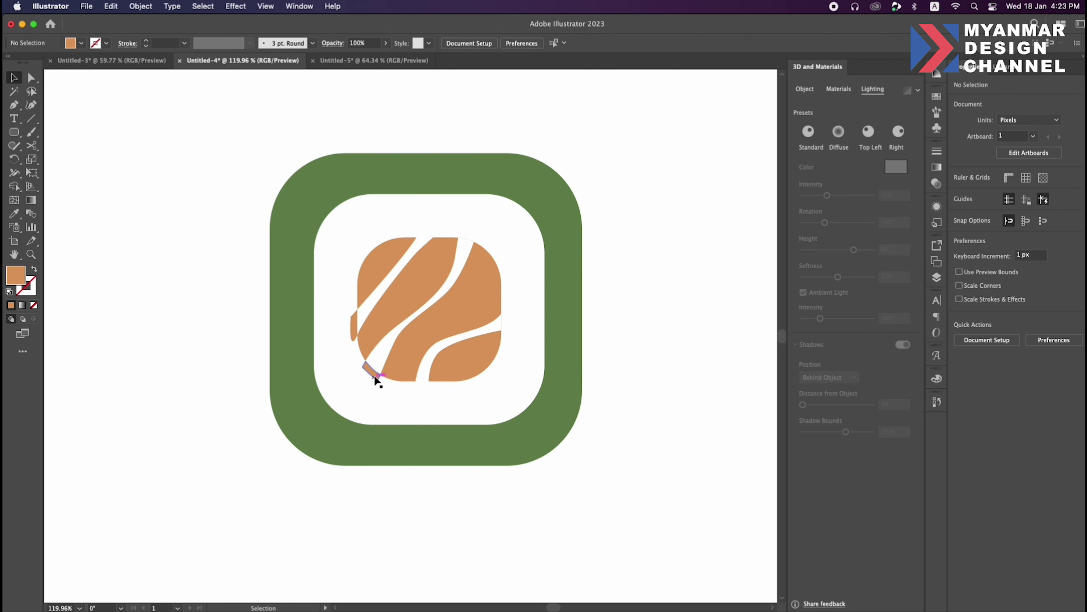
pyautogui.press('Delete')
pyautogui.click(352, 326)
pyautogui.press('Delete')
pyautogui.press('z')
pyautogui.moveTo(488, 286)
pyautogui.mouseDown()
pyautogui.moveTo(614, 313)
pyautogui.moveTo(502, 337)
pyautogui.mouseUp()
# - Draw a 46 px circle at the striped tile's top-right and fill it pink from the palette
pyautogui.moveTo(697, 357)
pyautogui.mouseDown()
pyautogui.moveTo(570, 232)
pyautogui.moveTo(585, 266)
pyautogui.mouseUp()
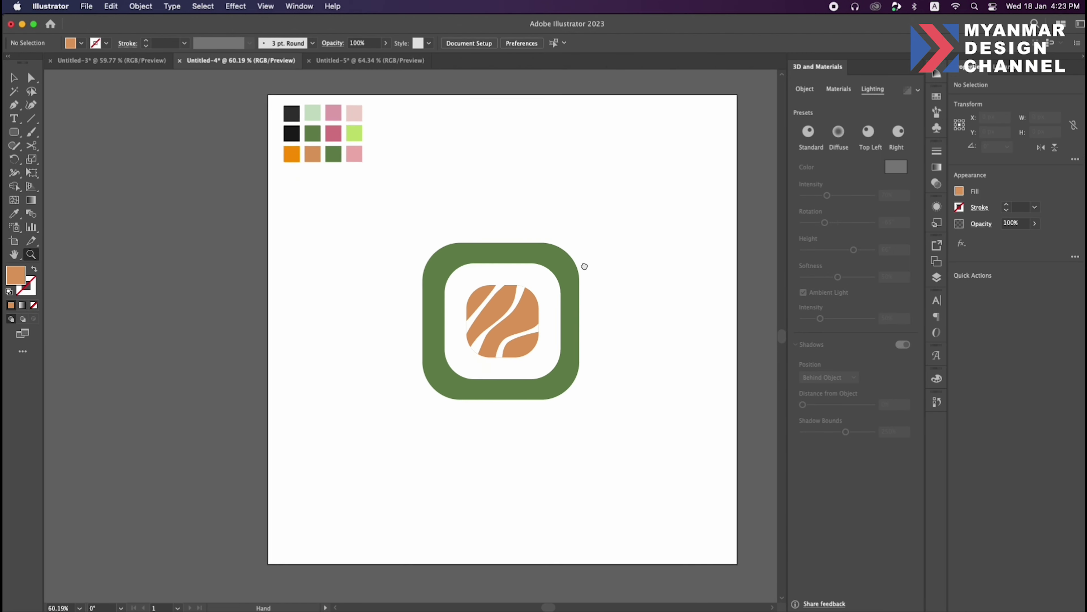
pyautogui.moveTo(483, 301)
pyautogui.mouseDown()
pyautogui.moveTo(484, 320)
pyautogui.moveTo(505, 316)
pyautogui.mouseUp()
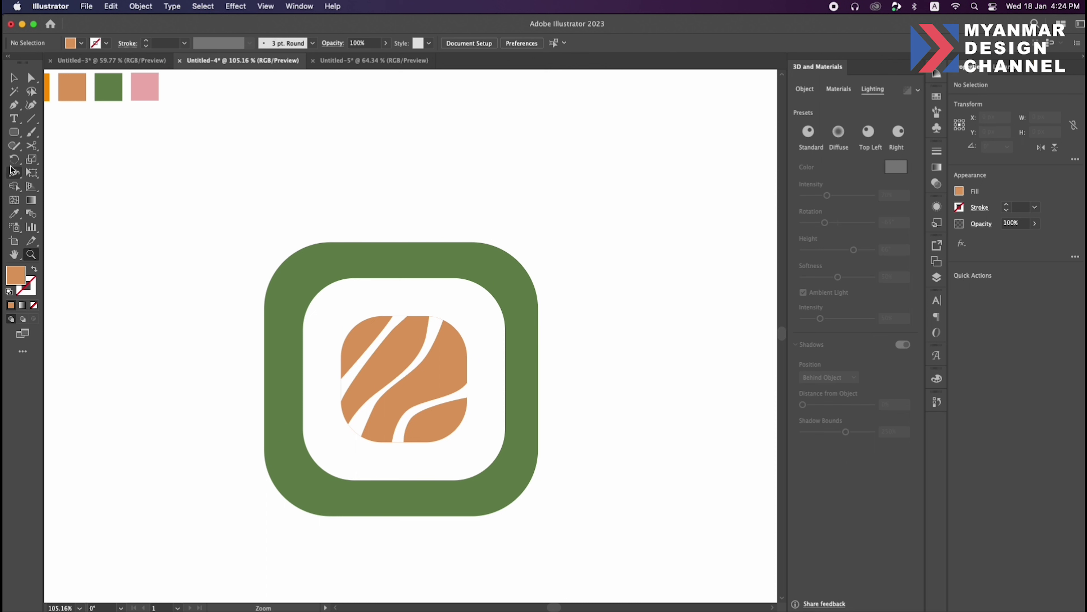
pyautogui.moveTo(15, 132); pyautogui.dragTo(64, 160)
pyautogui.moveTo(455, 330); pyautogui.dragTo(464, 347)
pyautogui.press('v')
pyautogui.click(14, 213)
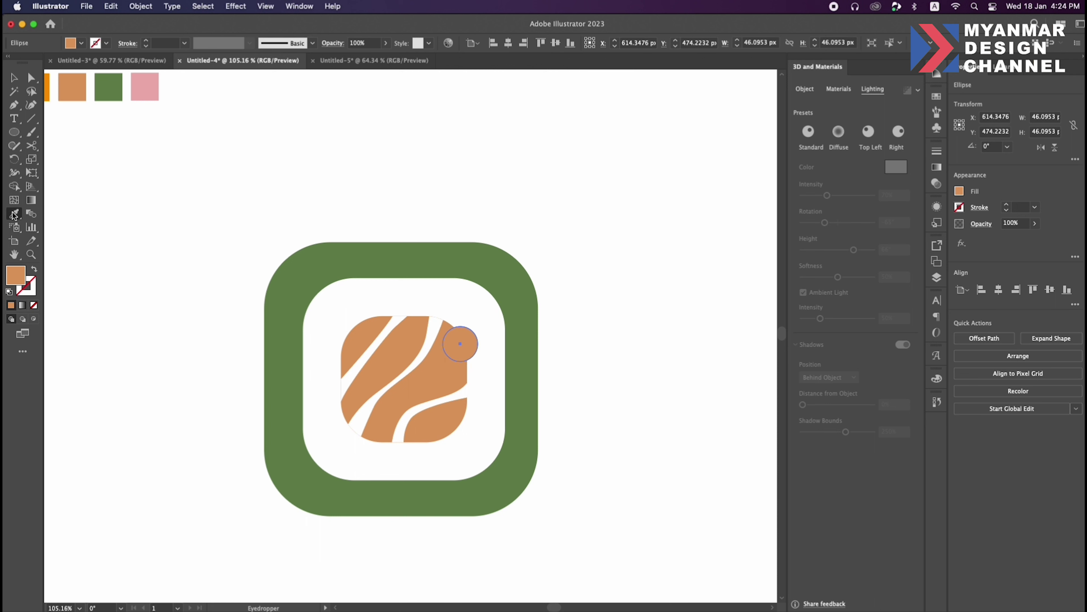
pyautogui.click(145, 87)
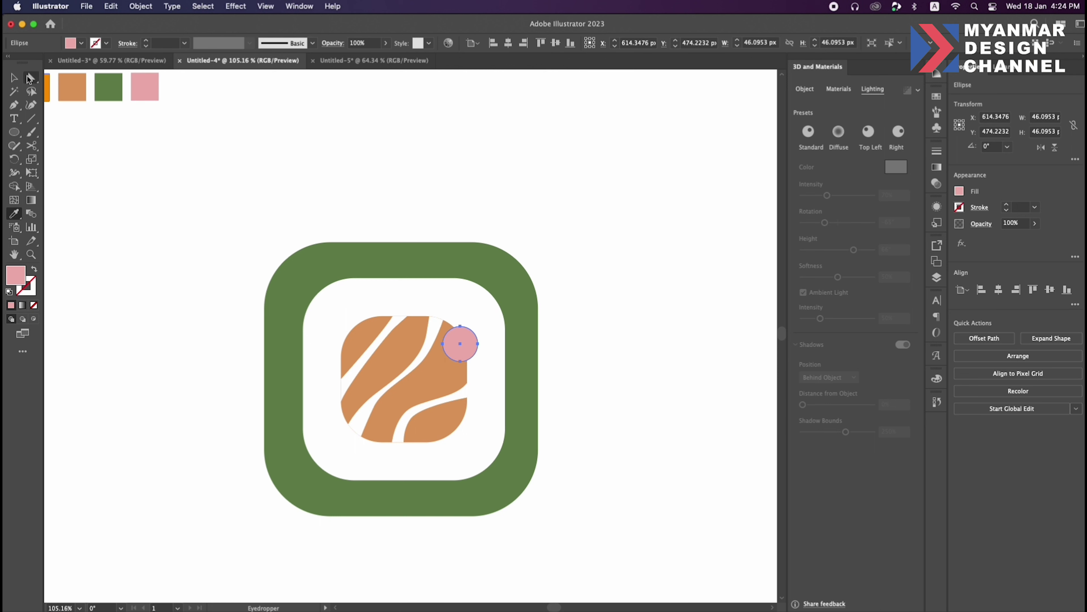
# - Marquee-select the green frame, white square, salmon slices and pink circle, and group them
pyautogui.hotkey('shift', 'ctrl', 'a')
pyautogui.press('z')
pyautogui.moveTo(467, 265); pyautogui.dragTo(445, 296)
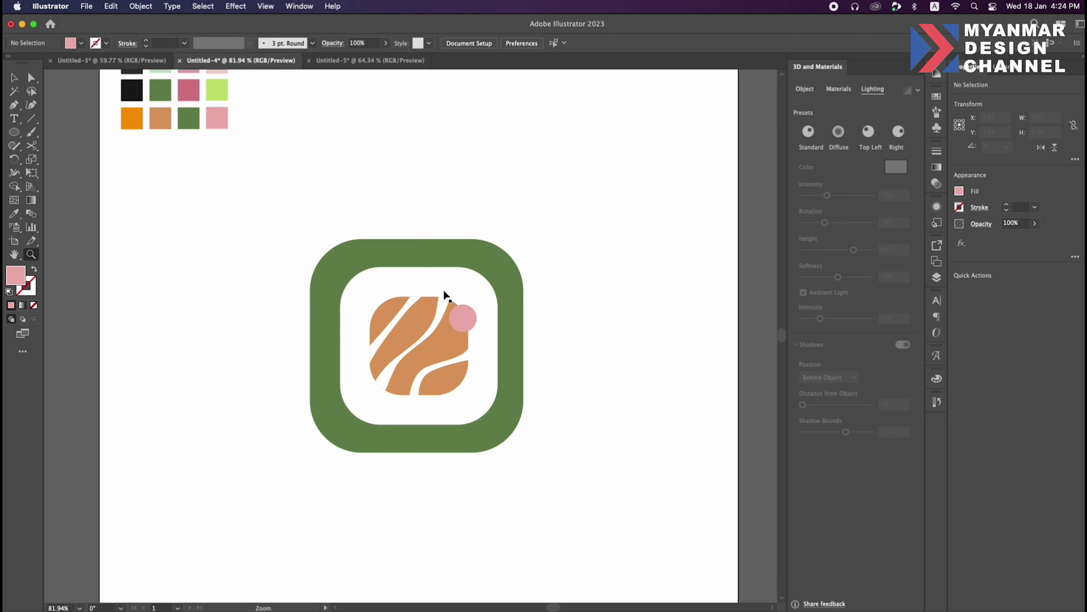
pyautogui.press('v')
pyautogui.click(464, 317)
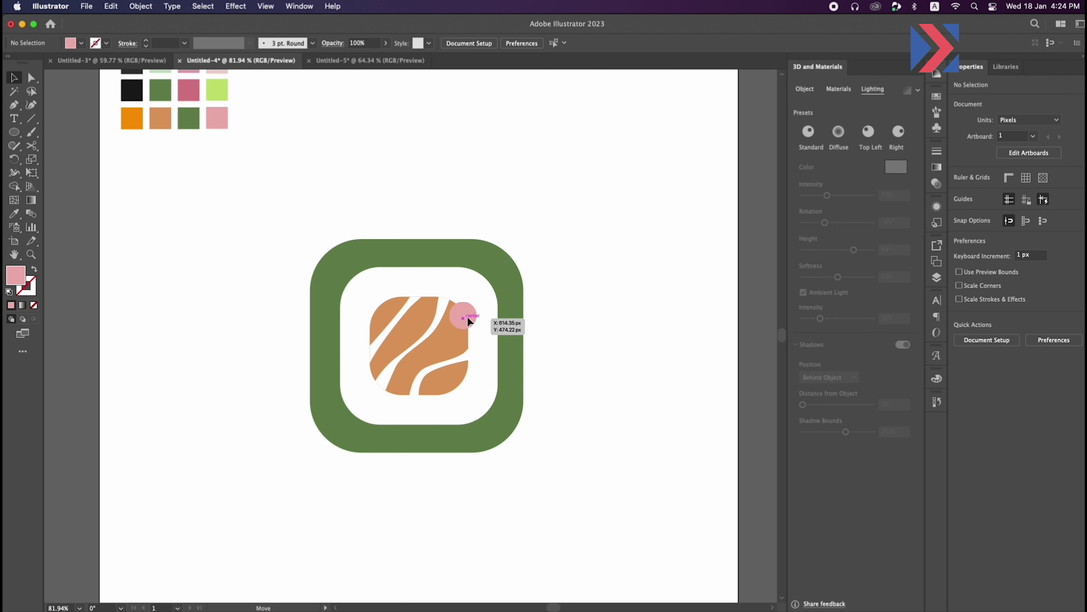
pyautogui.click(568, 219)
pyautogui.scroll(-2, 509, 225)
pyautogui.scroll(1, 507, 231)
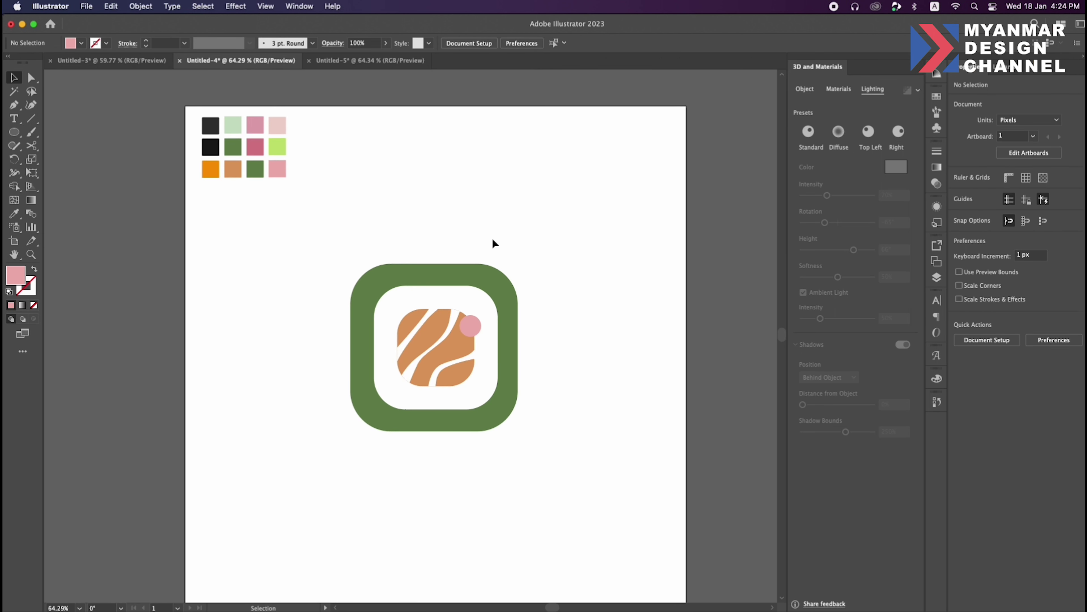
pyautogui.moveTo(275, 223); pyautogui.dragTo(535, 463)
pyautogui.rightClick(497, 366)
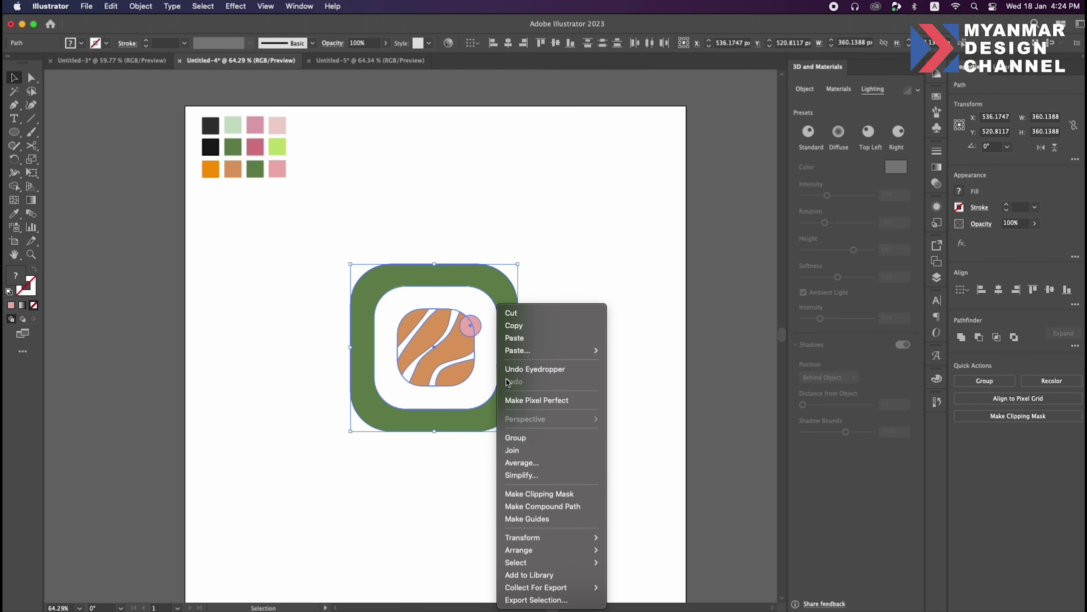
pyautogui.click(529, 439)
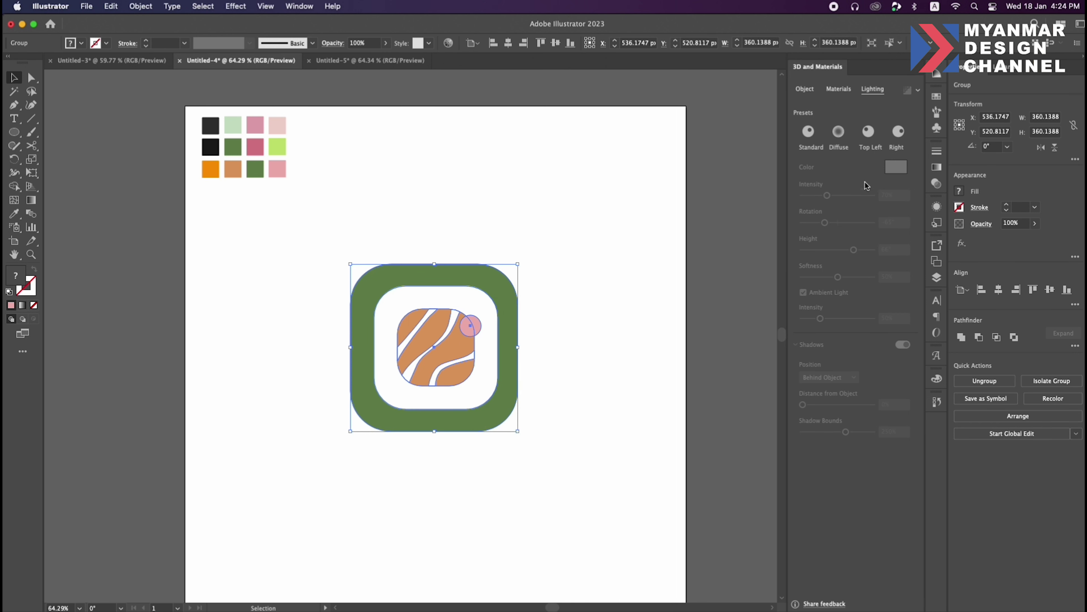
# - Apply 3D Inflate to the grouped tile with Isometric Top rotation and 277 px depth
pyautogui.click(804, 88)
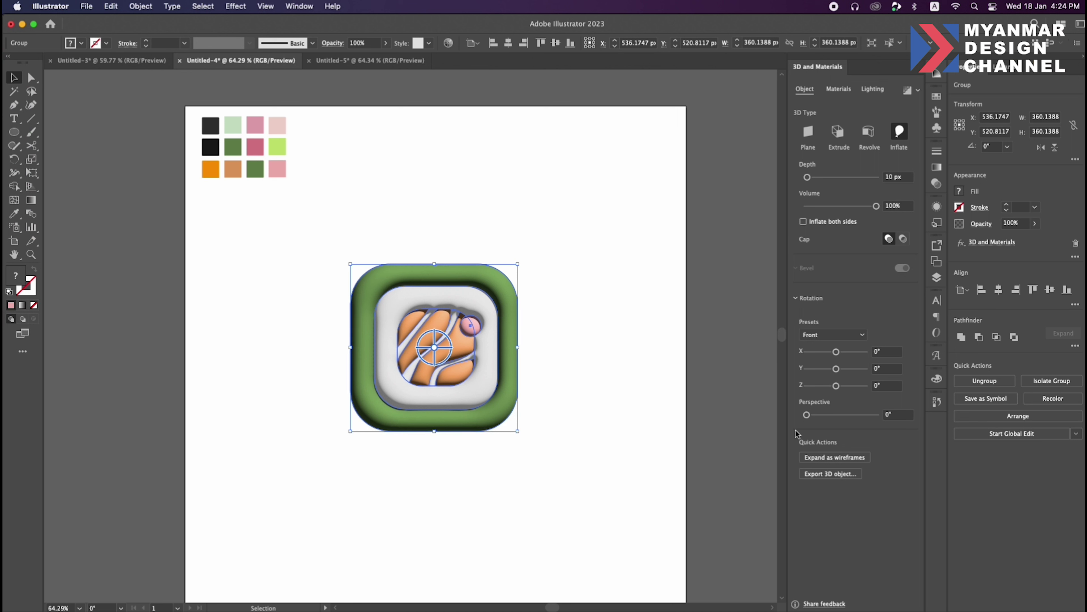
pyautogui.click(838, 336)
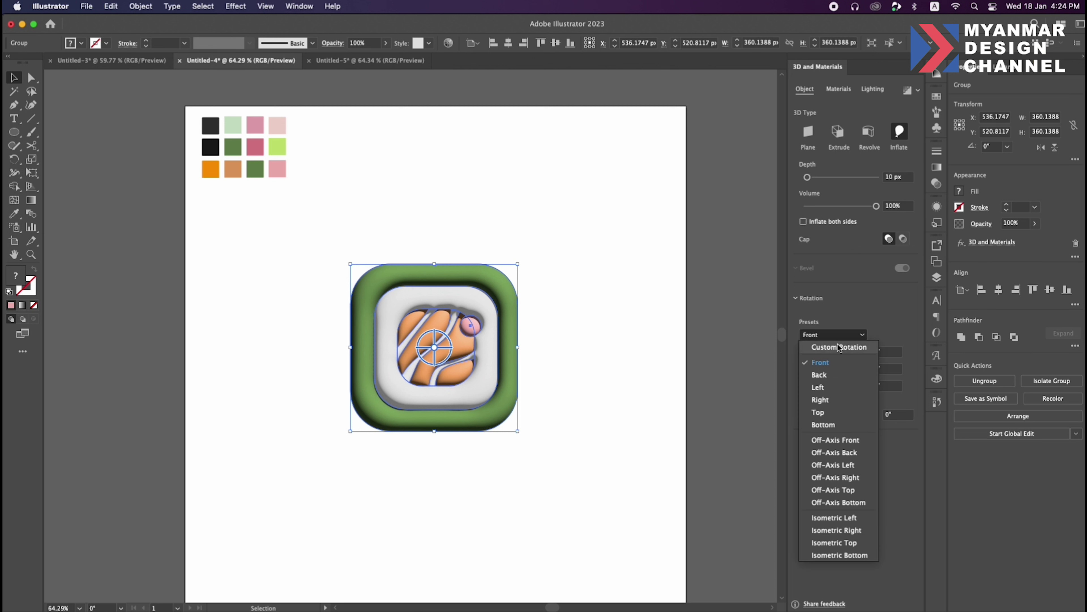
pyautogui.click(835, 541)
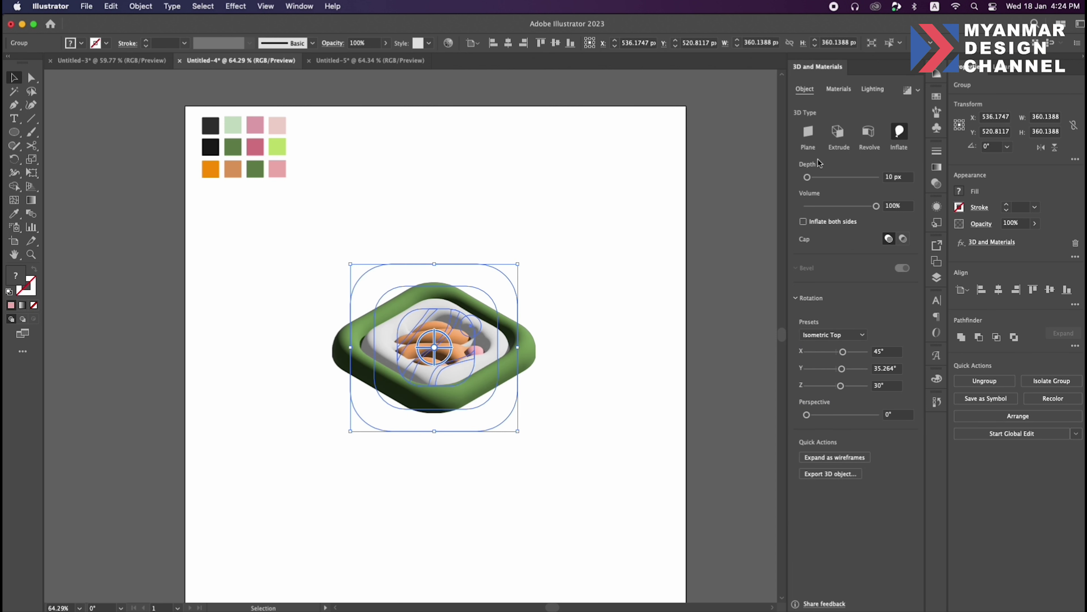
pyautogui.click(883, 176)
pyautogui.write('177')
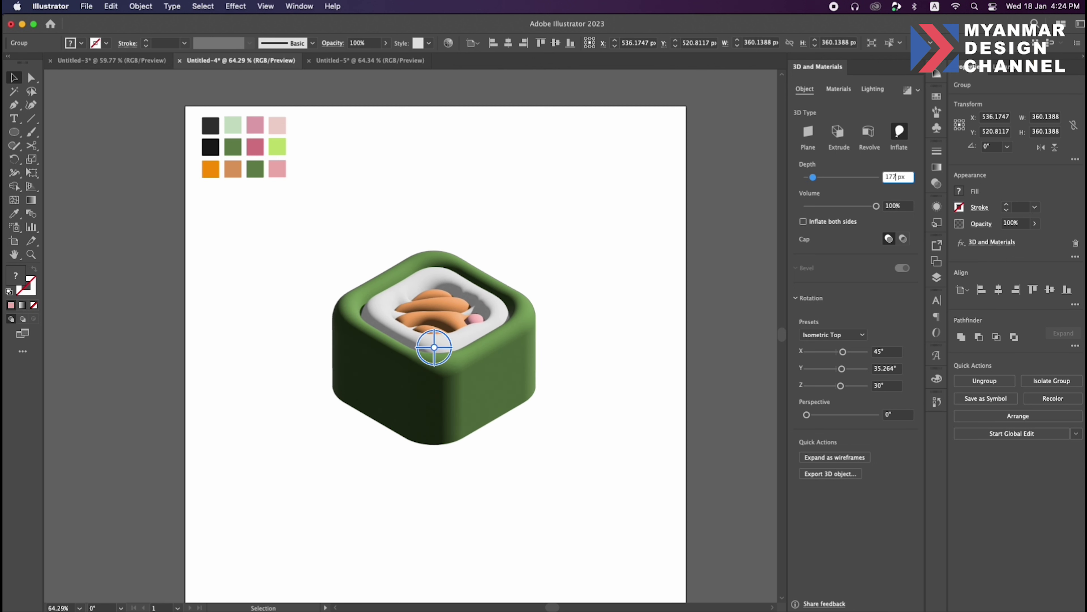
pyautogui.press('BackSpace')
pyautogui.press('BackSpace')
pyautogui.press('BackSpace')
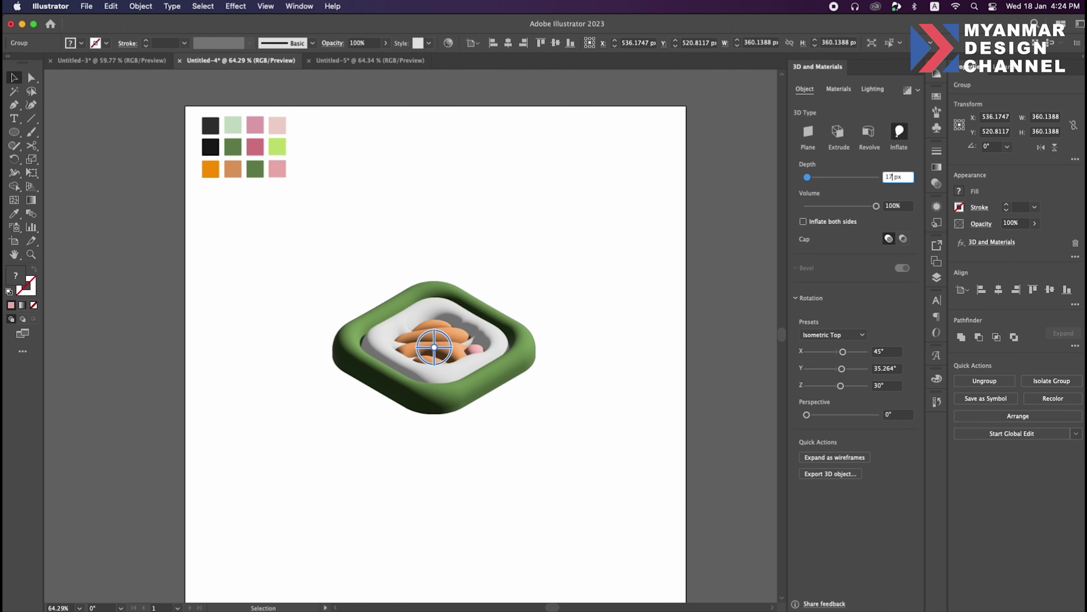
pyautogui.write('277')
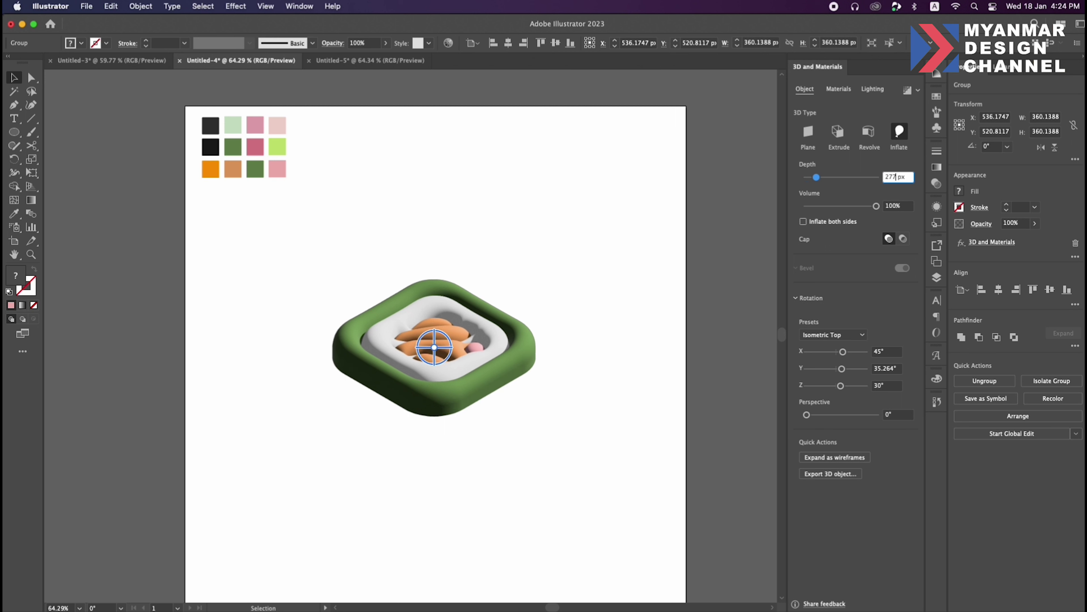
pyautogui.press('Return')
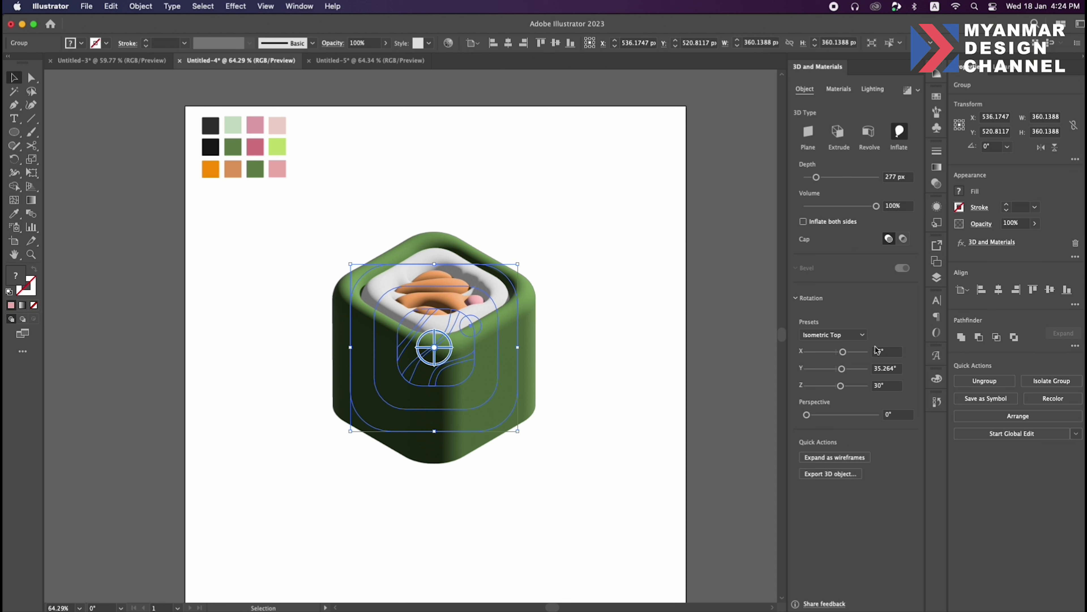
pyautogui.click(838, 89)
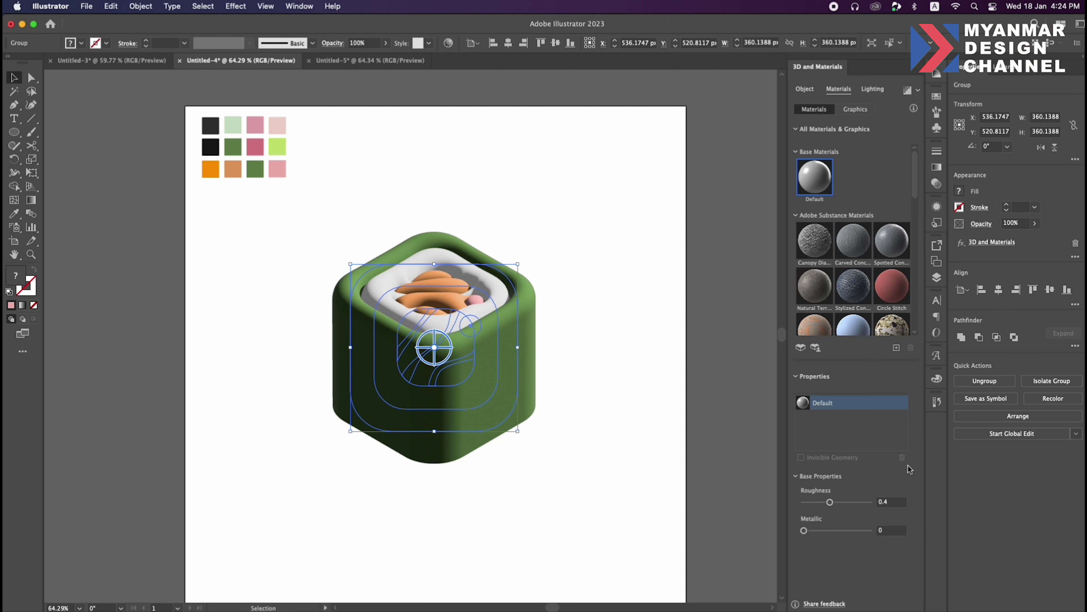
# - Give the sushi block's material a Roughness of 0.2 and a Metallic value of 0.1
pyautogui.click(889, 501)
pyautogui.write('2')
pyautogui.press('BackSpace')
pyautogui.write('3')
pyautogui.press('BackSpace')
pyautogui.press('Return')
pyautogui.moveTo(804, 531); pyautogui.dragTo(809, 535)
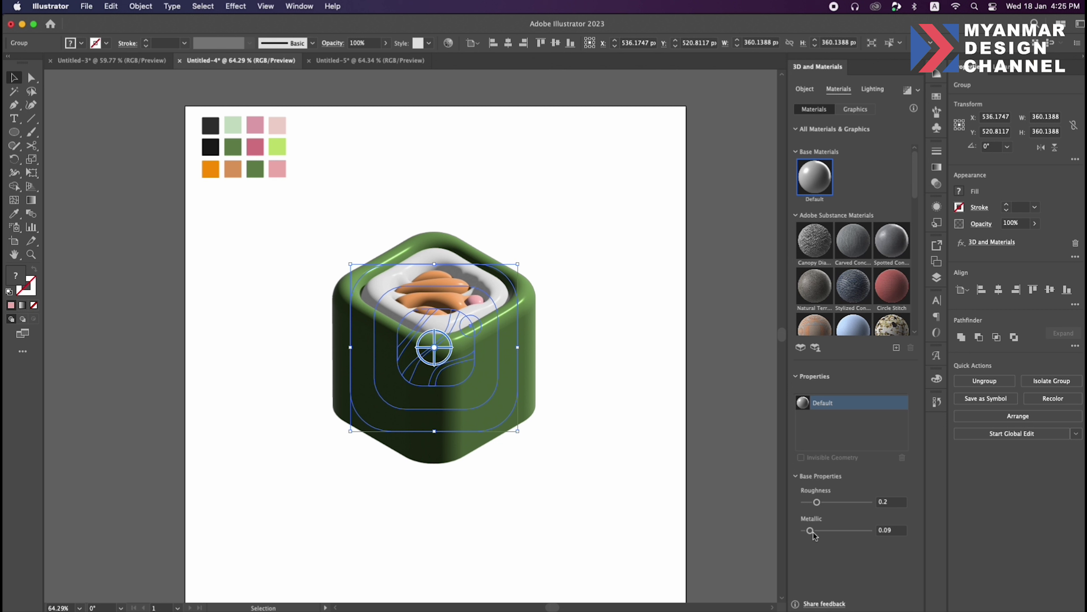
pyautogui.moveTo(813, 533); pyautogui.dragTo(812, 531)
pyautogui.moveTo(812, 530); pyautogui.dragTo(814, 530)
# - Set the light rotation to -65° and roughly raise the light height and softness
pyautogui.click(872, 89)
pyautogui.click(895, 222)
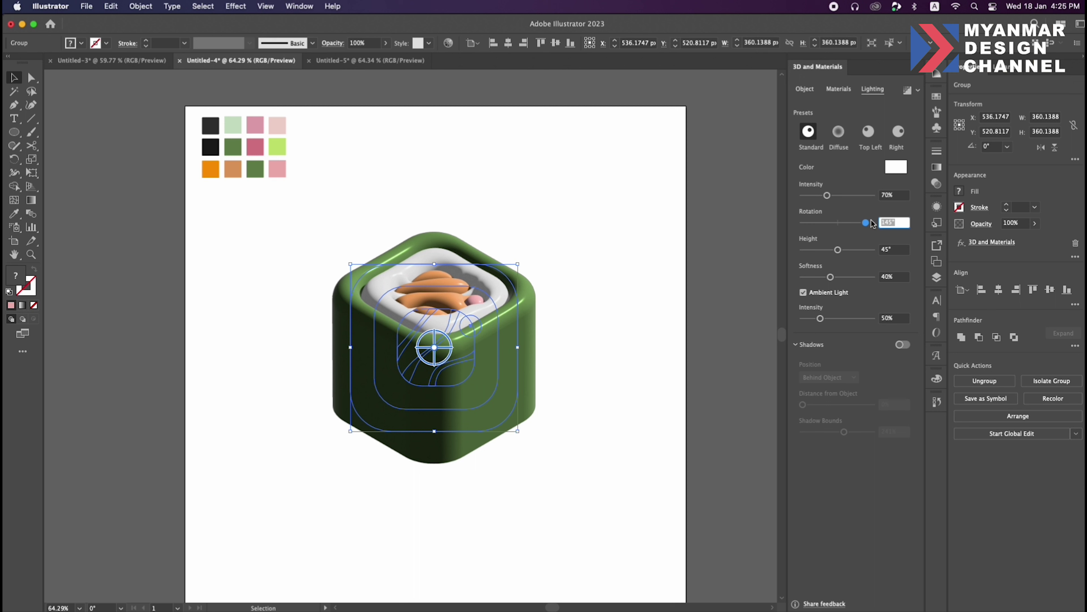
pyautogui.write('-65')
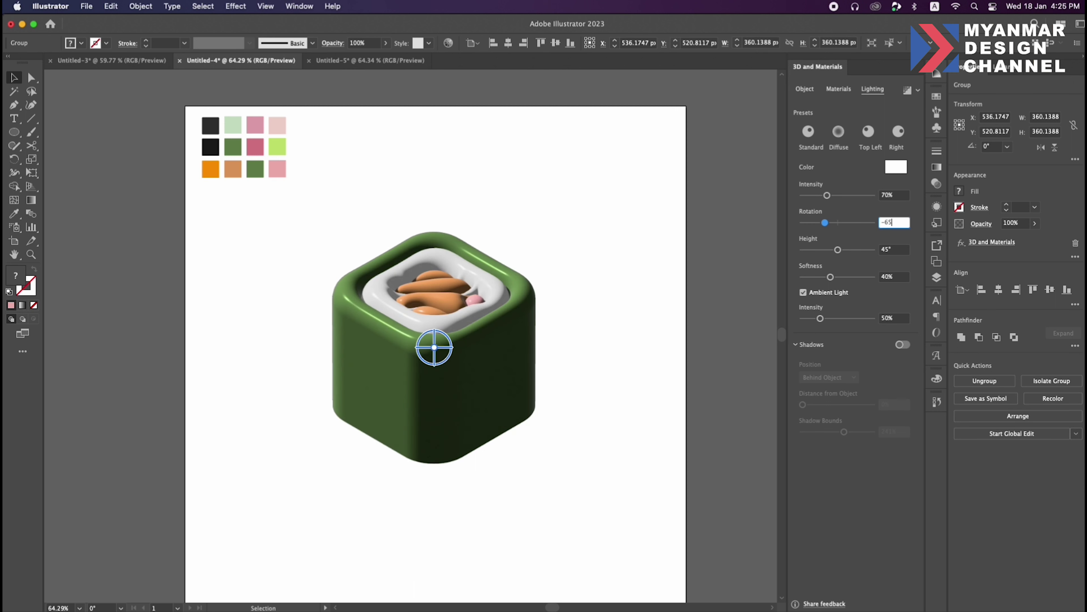
pyautogui.click(895, 249)
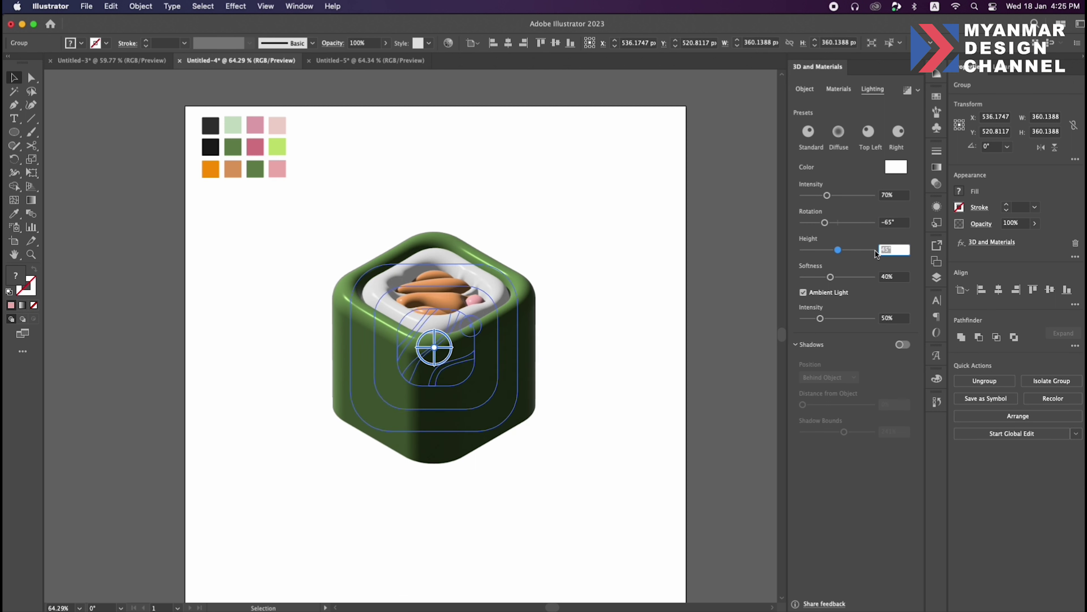
pyautogui.moveTo(838, 255); pyautogui.dragTo(842, 253)
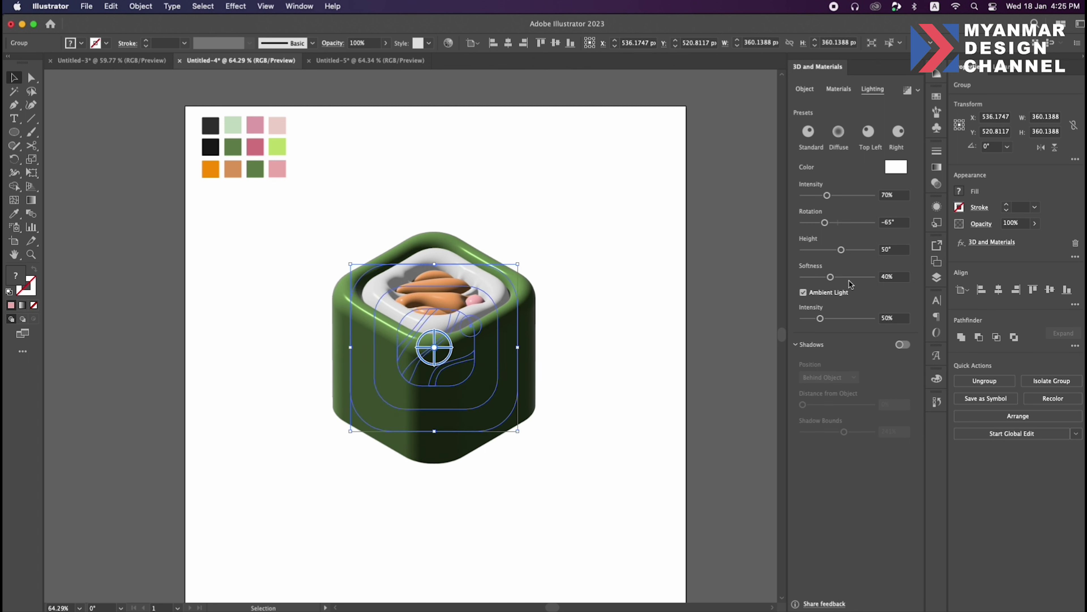
pyautogui.moveTo(831, 276); pyautogui.dragTo(834, 277)
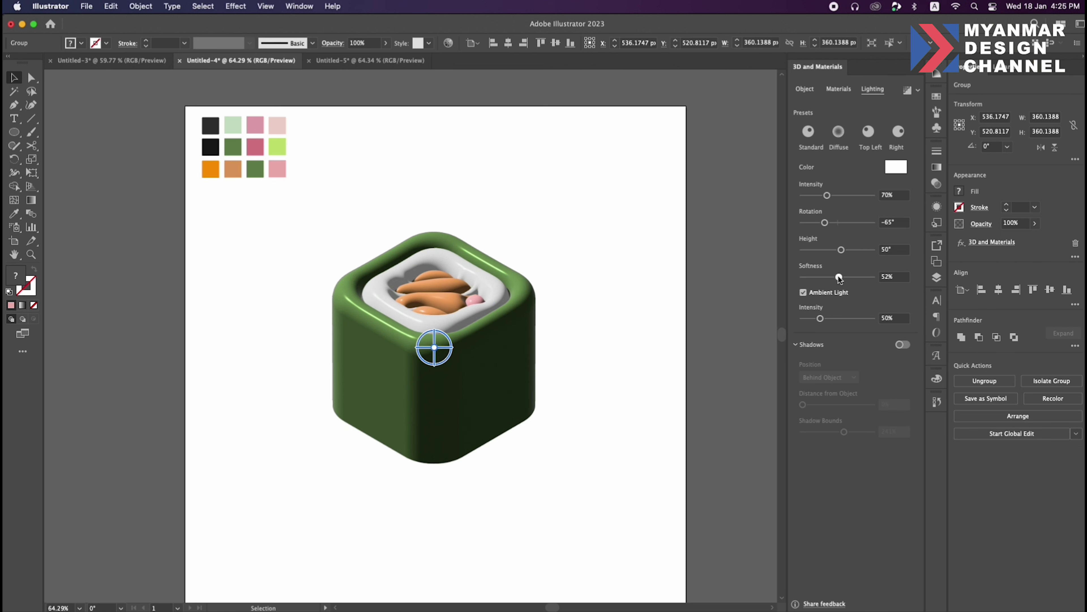
pyautogui.moveTo(842, 277); pyautogui.dragTo(841, 278)
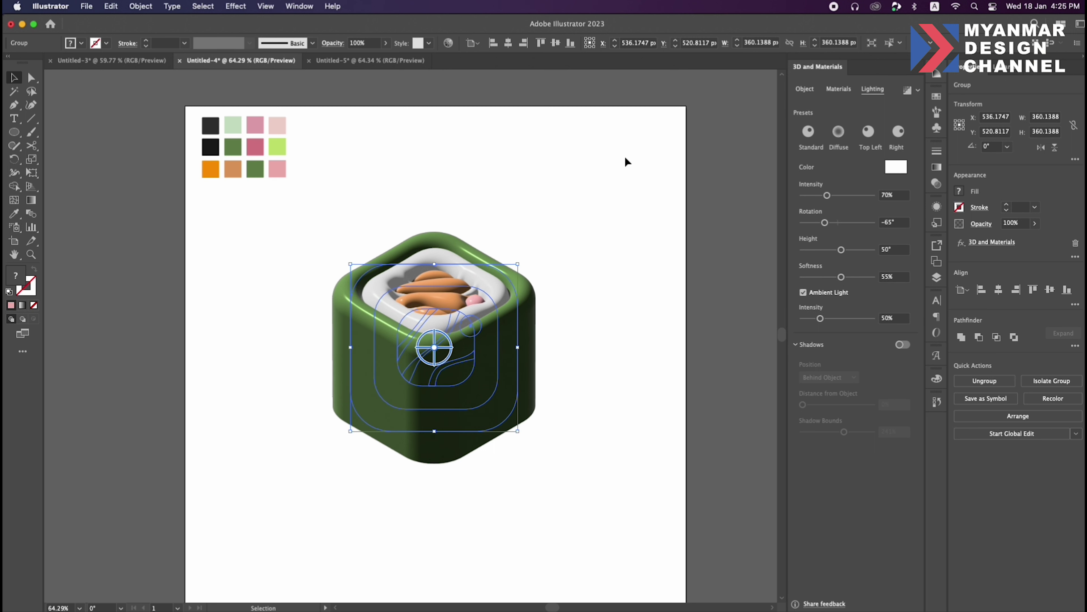
# - Match the cylinder roll's lighting with 66° height and 50% softness, then view Untitled-5
pyautogui.click(389, 64)
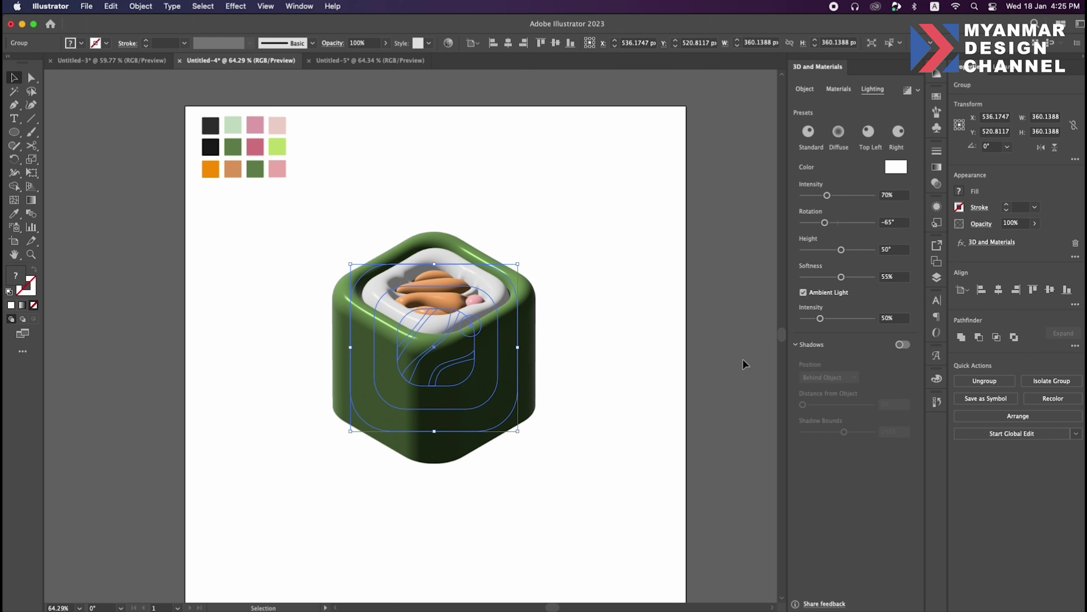
pyautogui.click(231, 60)
pyautogui.click(894, 250)
pyautogui.write('66')
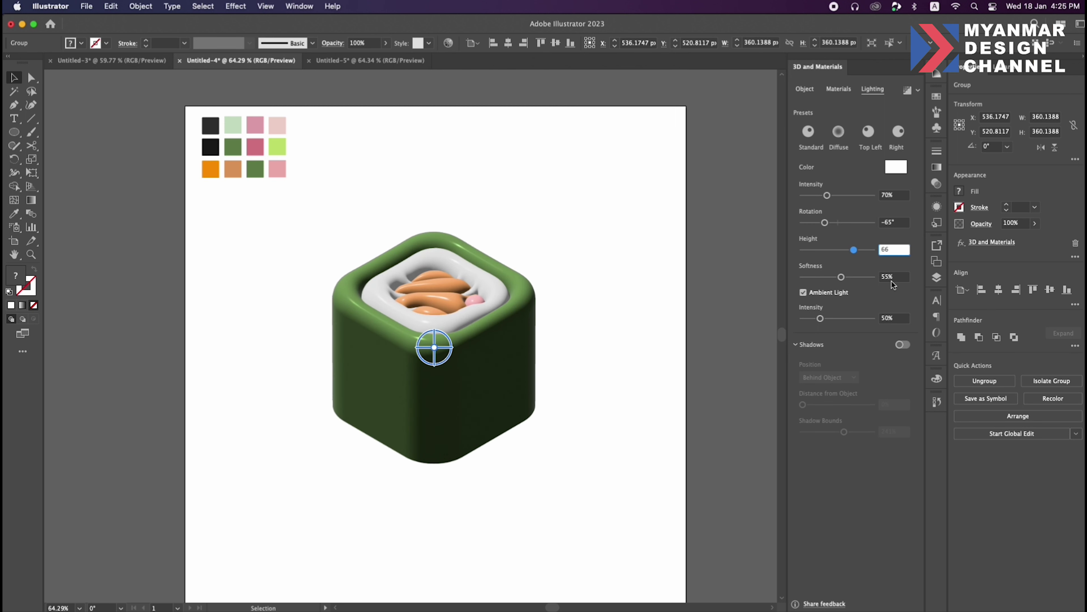
pyautogui.click(894, 276)
pyautogui.write('50')
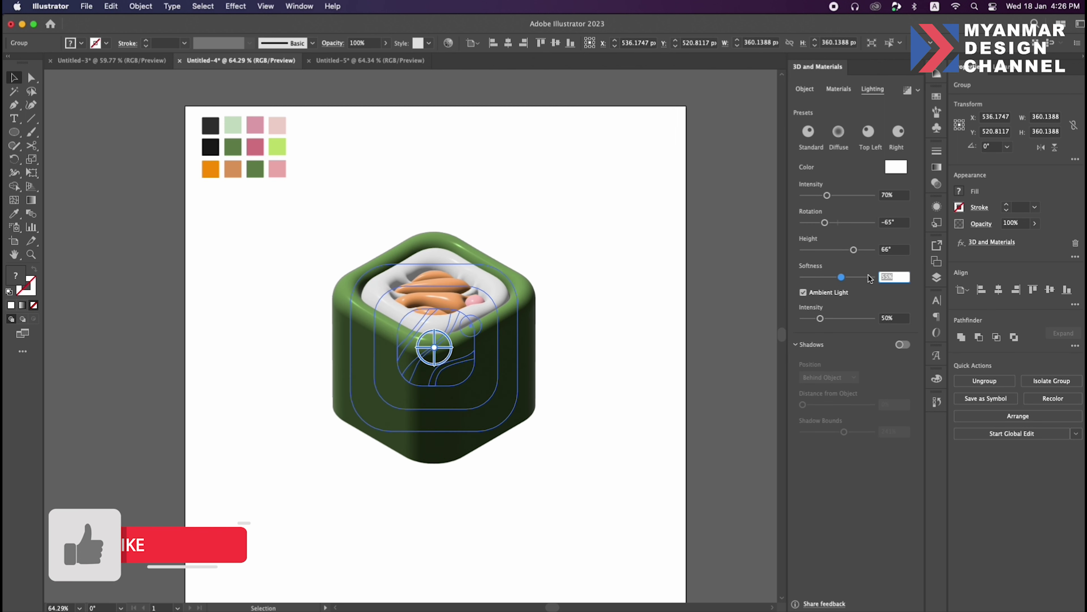
pyautogui.click(377, 61)
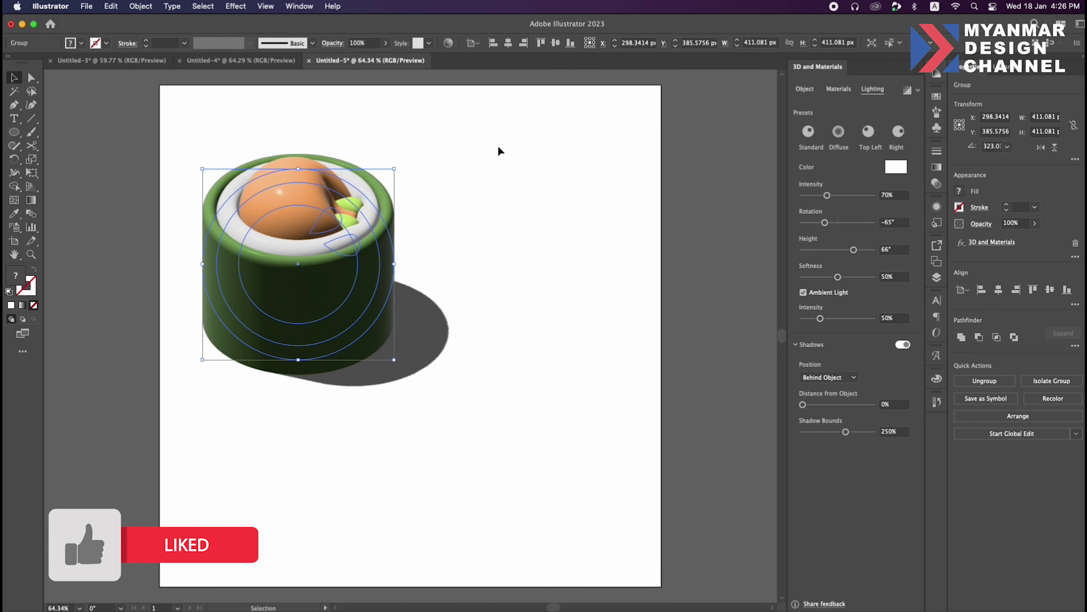
# - In the square sushi document, render the block with ray-traced lighting and shadow
pyautogui.click(239, 61)
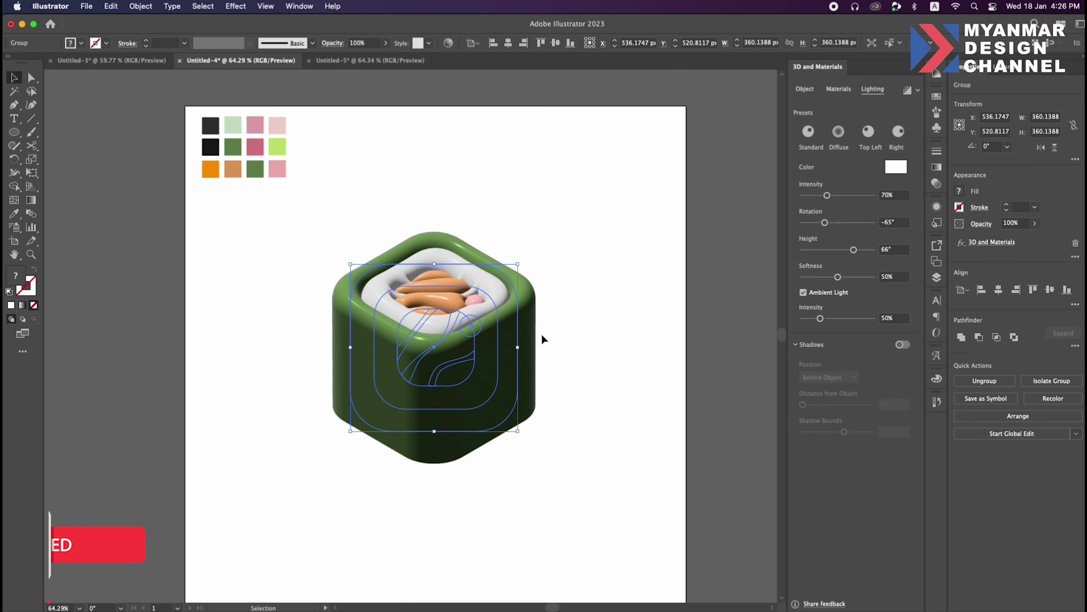
pyautogui.click(903, 344)
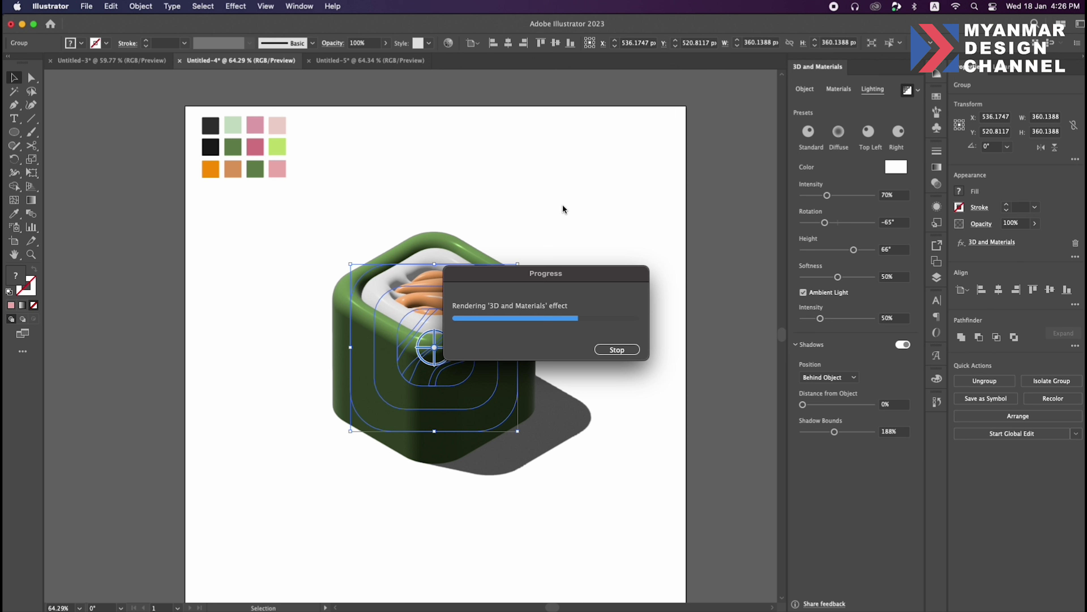
pyautogui.click(572, 215)
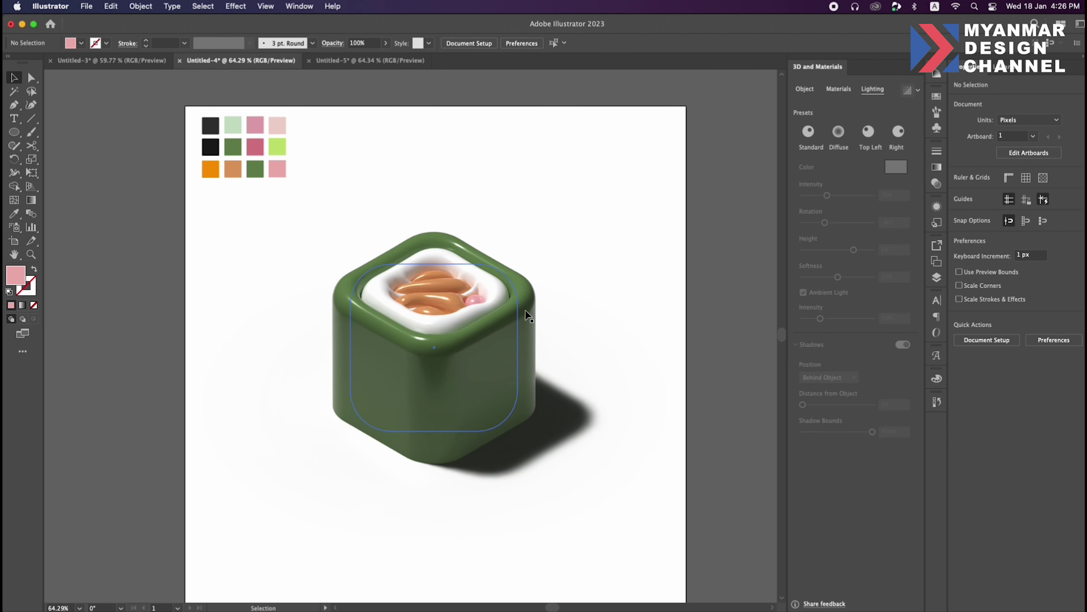
# - Zoom out to the whole artboard and reselect the 3D sushi group
pyautogui.press('z')
pyautogui.scroll(3, 454, 315)
pyautogui.scroll(2, 454, 315)
pyautogui.scroll(-6, 453, 315)
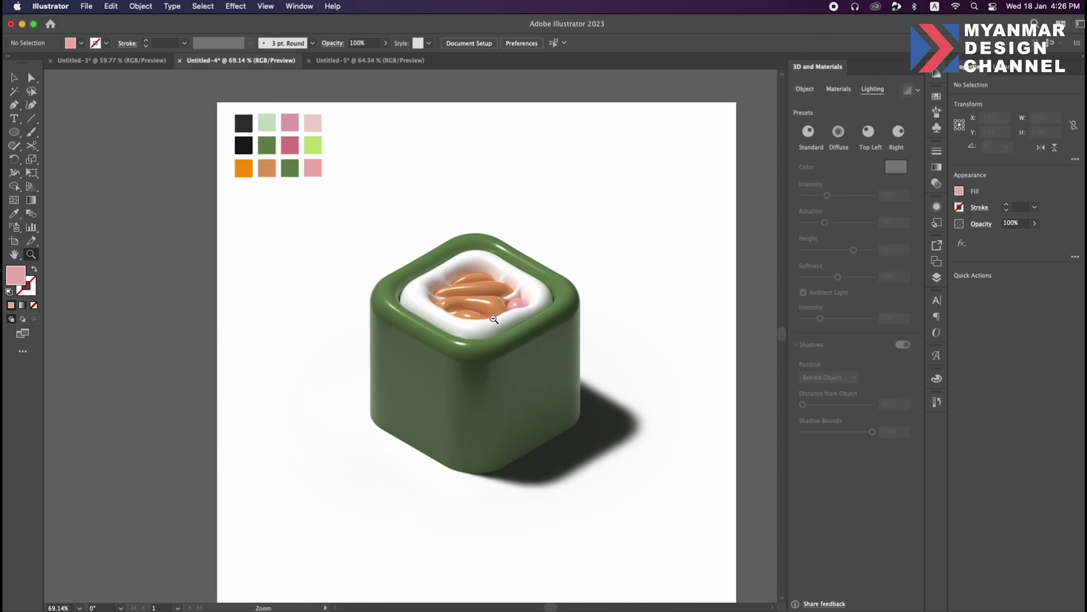
pyautogui.moveTo(423, 287)
pyautogui.mouseDown()
pyautogui.moveTo(537, 364)
pyautogui.moveTo(523, 351)
pyautogui.mouseUp()
pyautogui.press('v')
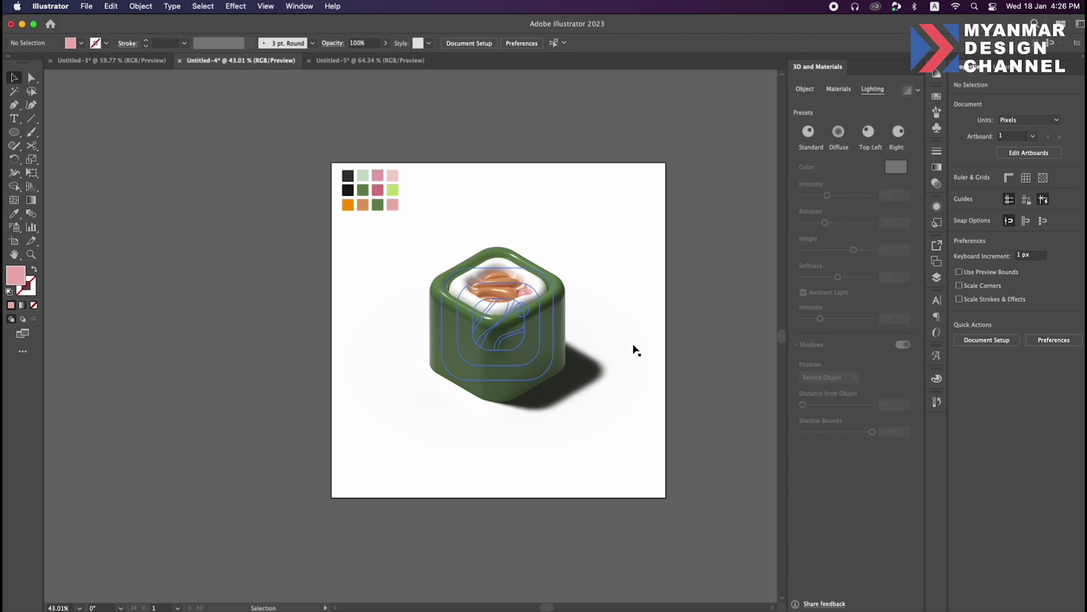
pyautogui.click(524, 316)
pyautogui.click(661, 313)
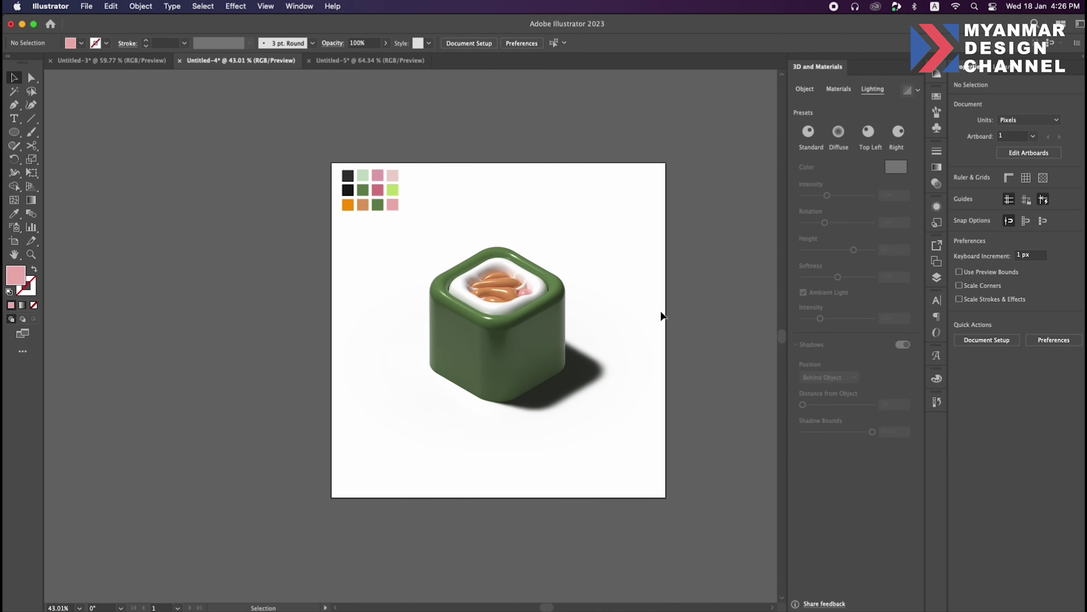
pyautogui.click(525, 347)
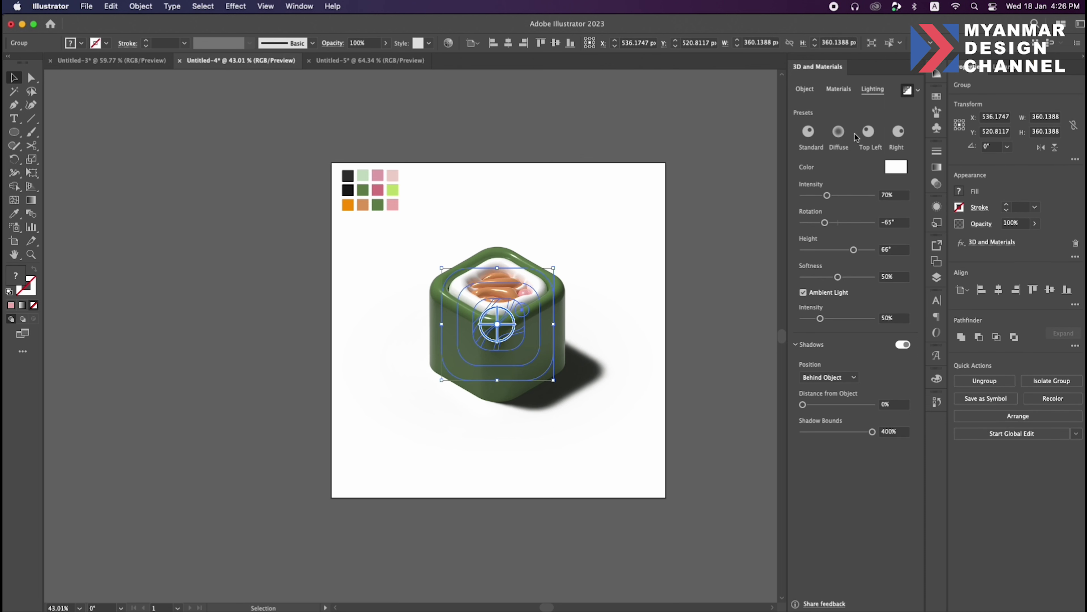
# - Turn off ray tracing and move the square sushi group into Untitled-5 beside the roll
pyautogui.click(907, 91)
pyautogui.moveTo(502, 300)
pyautogui.mouseDown()
pyautogui.moveTo(527, 319)
pyautogui.moveTo(552, 269)
pyautogui.moveTo(514, 301)
pyautogui.mouseUp()
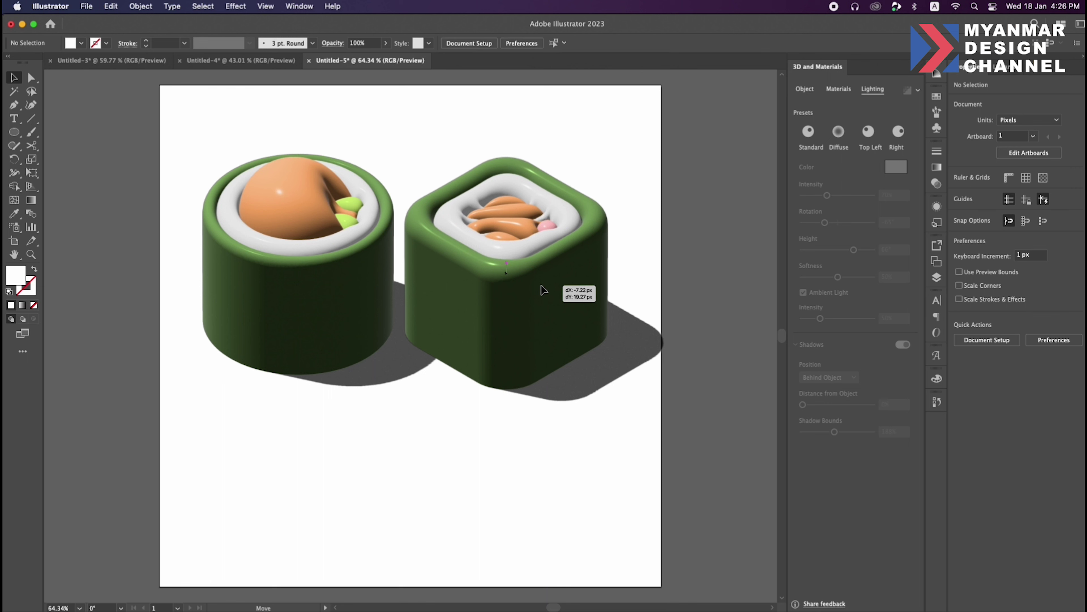
pyautogui.click(715, 297)
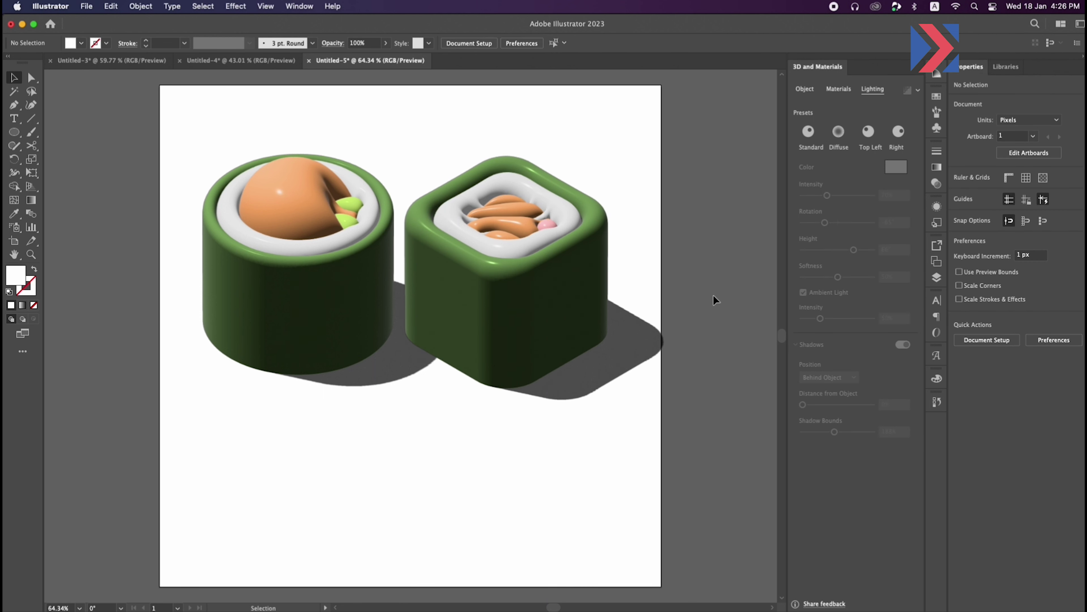
# - Go back to the swatch document, then view the finished sushi tray document
pyautogui.click(239, 64)
pyautogui.scroll(5, 538, 245)
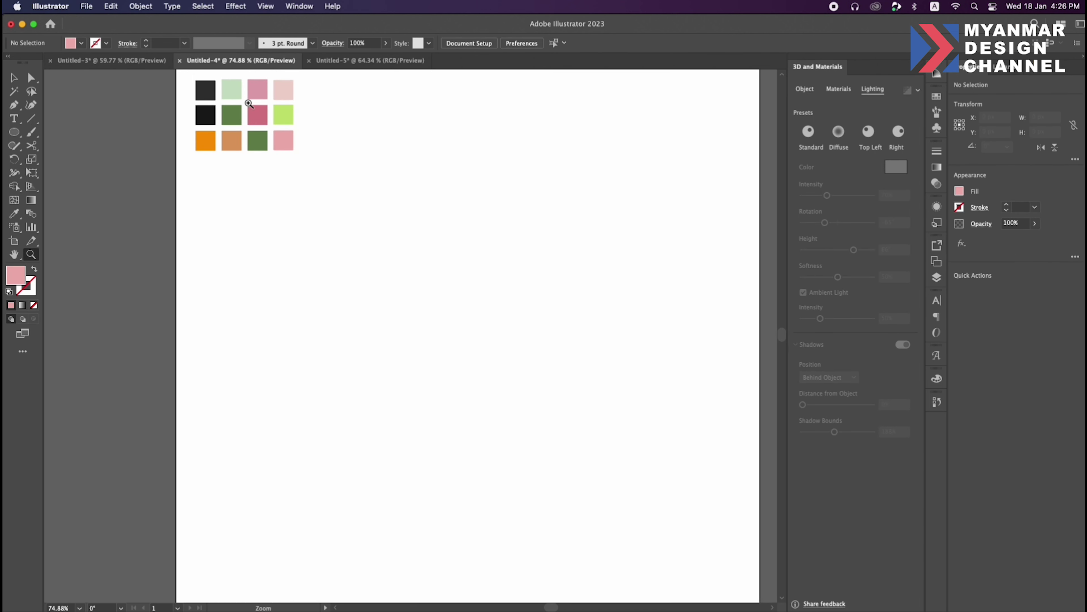
pyautogui.click(121, 60)
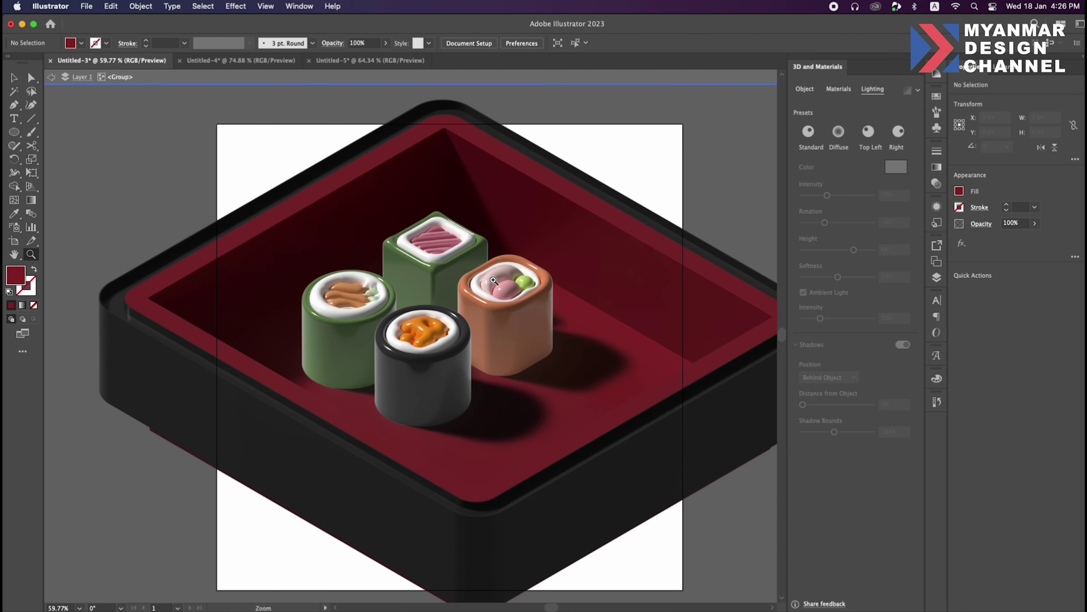
# - Draw a large circle in the swatch document and fill it with the orange swatch
pyautogui.click(242, 60)
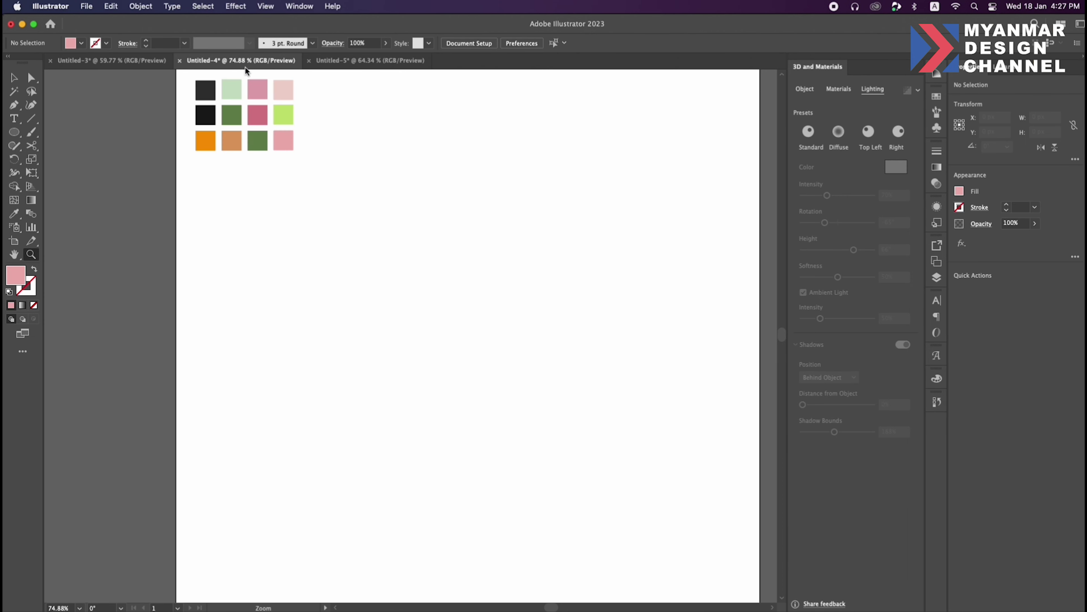
pyautogui.click(14, 132)
pyautogui.moveTo(384, 281); pyautogui.dragTo(580, 396)
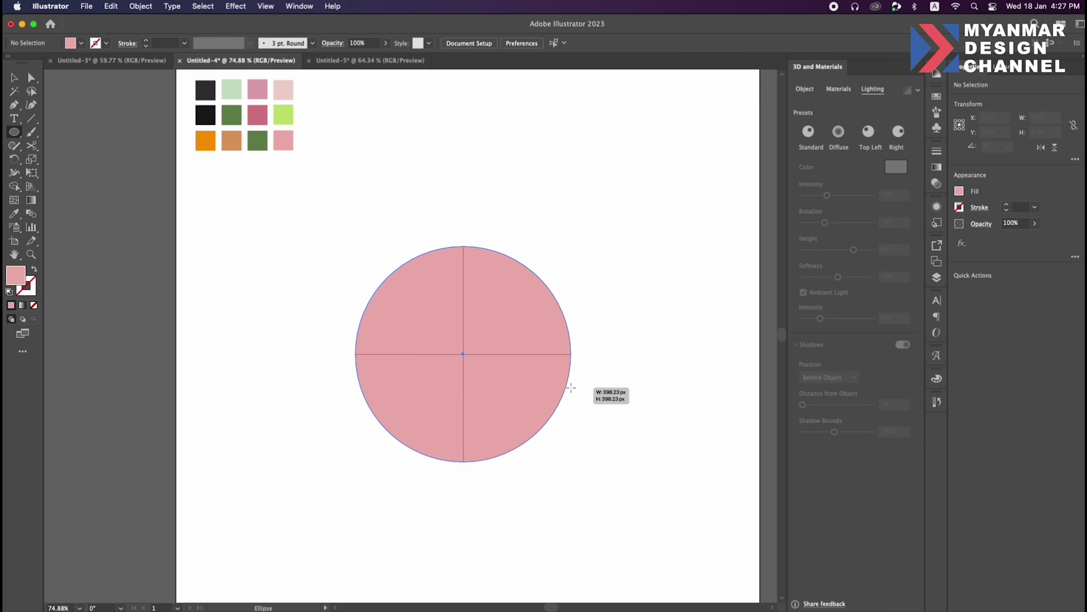
pyautogui.moveTo(580, 396); pyautogui.dragTo(584, 398)
pyautogui.press('z')
pyautogui.moveTo(651, 360); pyautogui.dragTo(552, 375)
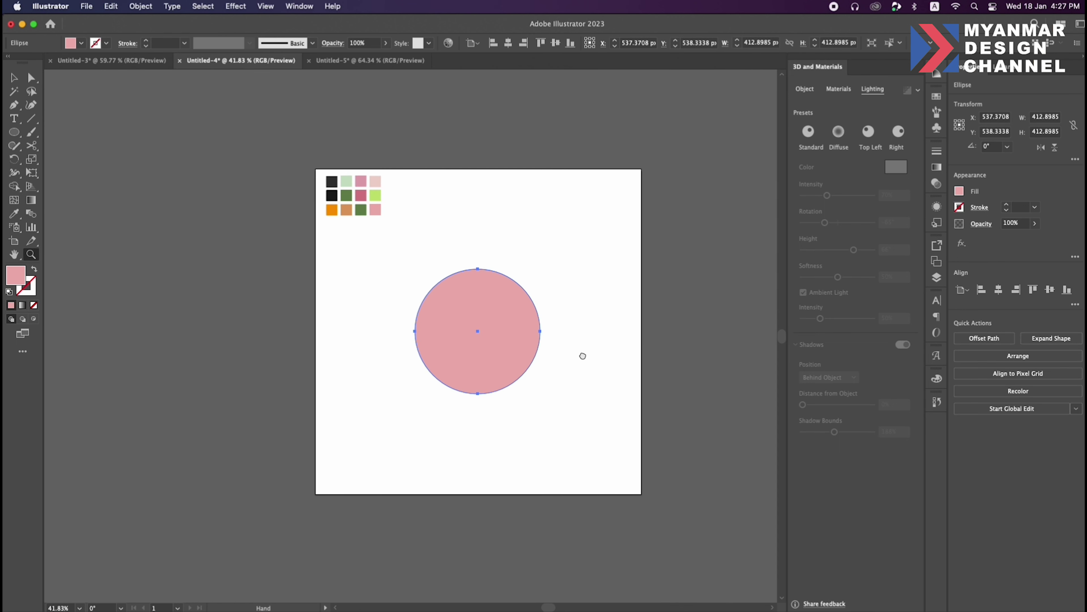
pyautogui.press('v')
pyautogui.scroll(3, 568, 326)
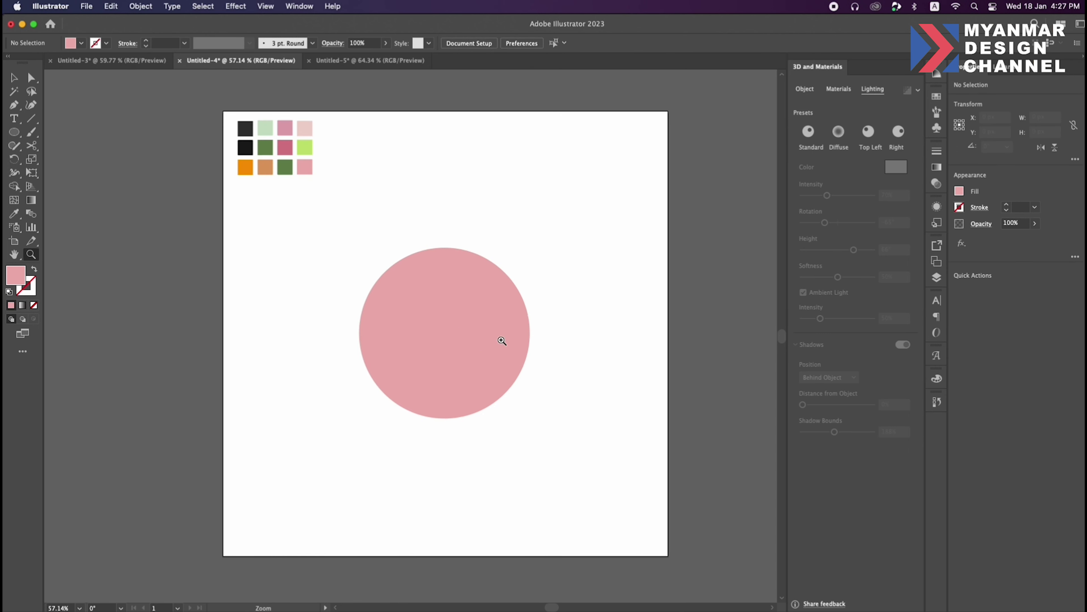
pyautogui.press('i')
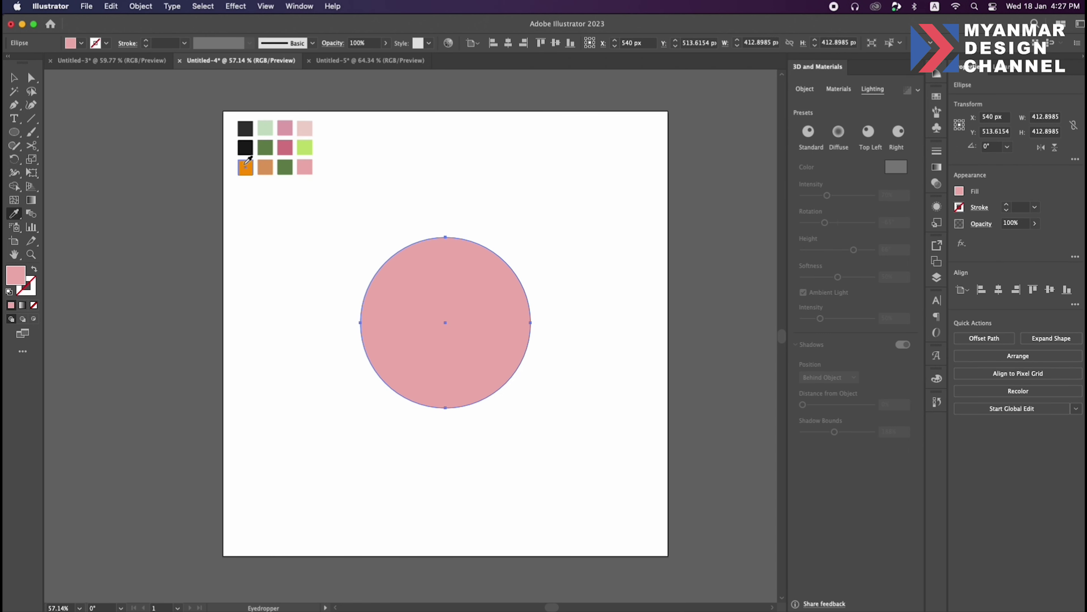
pyautogui.click(252, 168)
pyautogui.press('v')
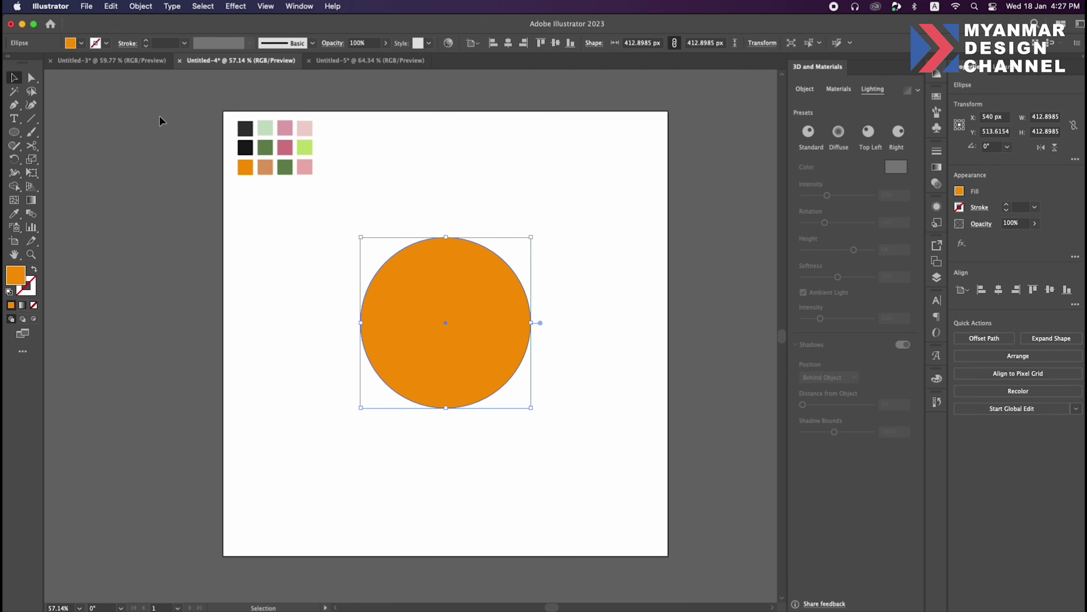
# - Offset the circle inward by -40 px and fill the inner circle white
pyautogui.click(141, 6)
pyautogui.moveTo(137, 303)
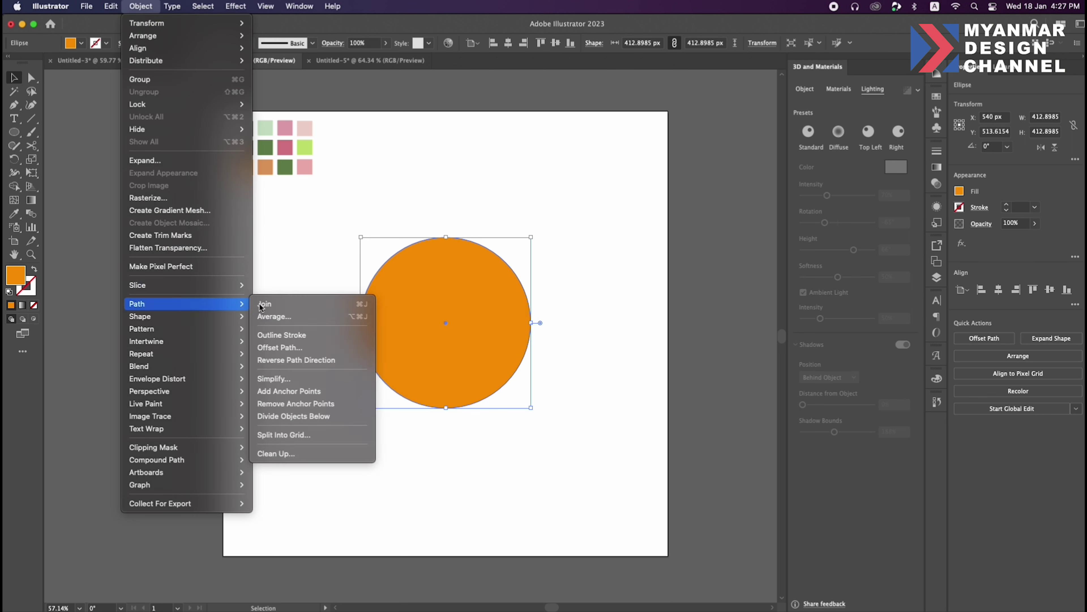
pyautogui.click(291, 347)
pyautogui.write('-4')
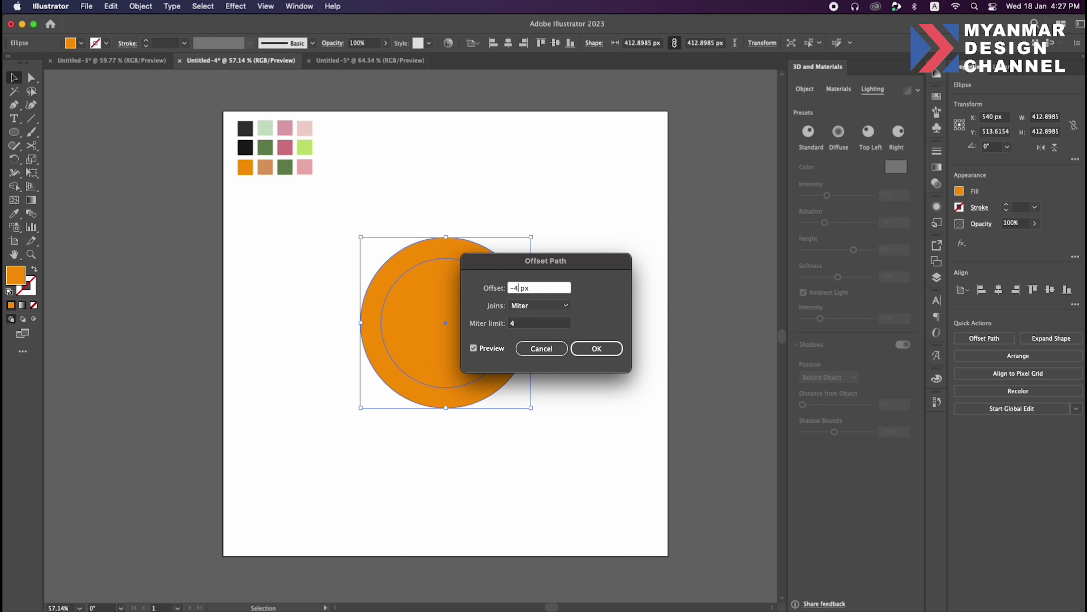
pyautogui.write('0')
pyautogui.press('Return')
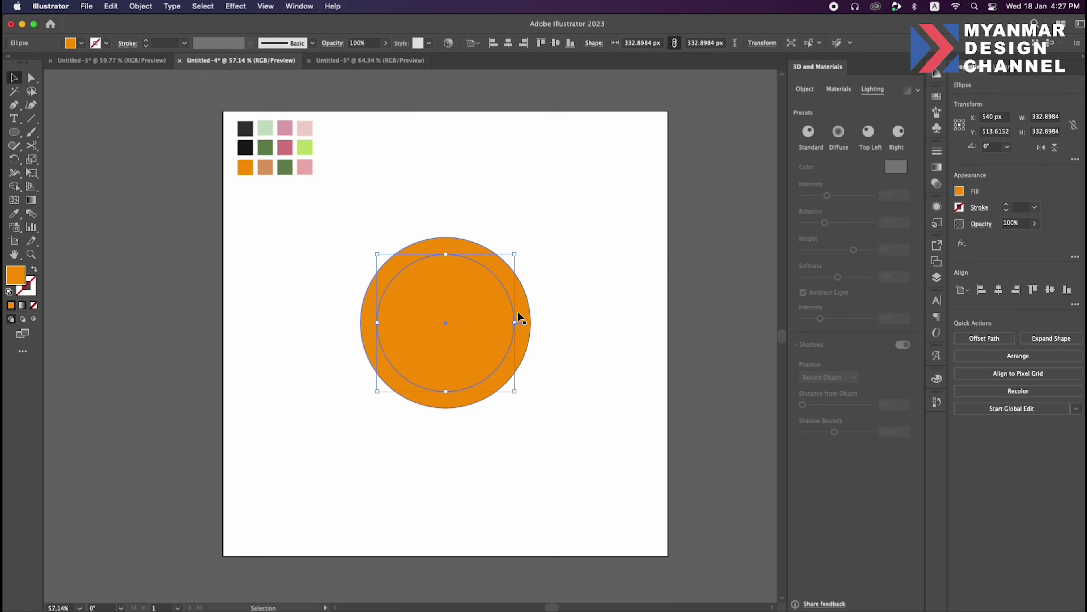
pyautogui.moveTo(516, 321); pyautogui.dragTo(455, 324)
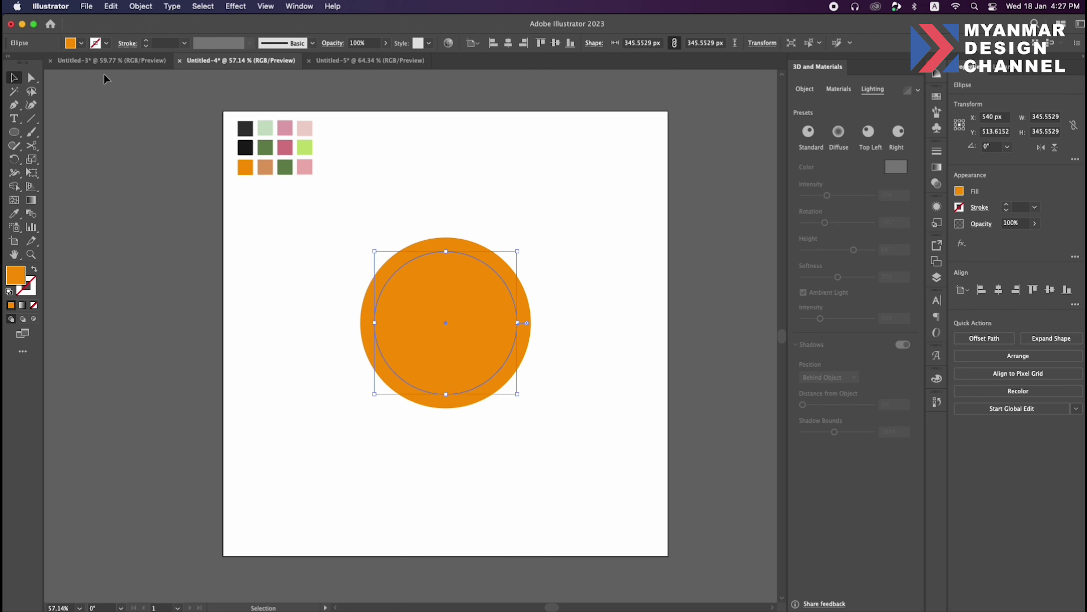
pyautogui.doubleClick(15, 274)
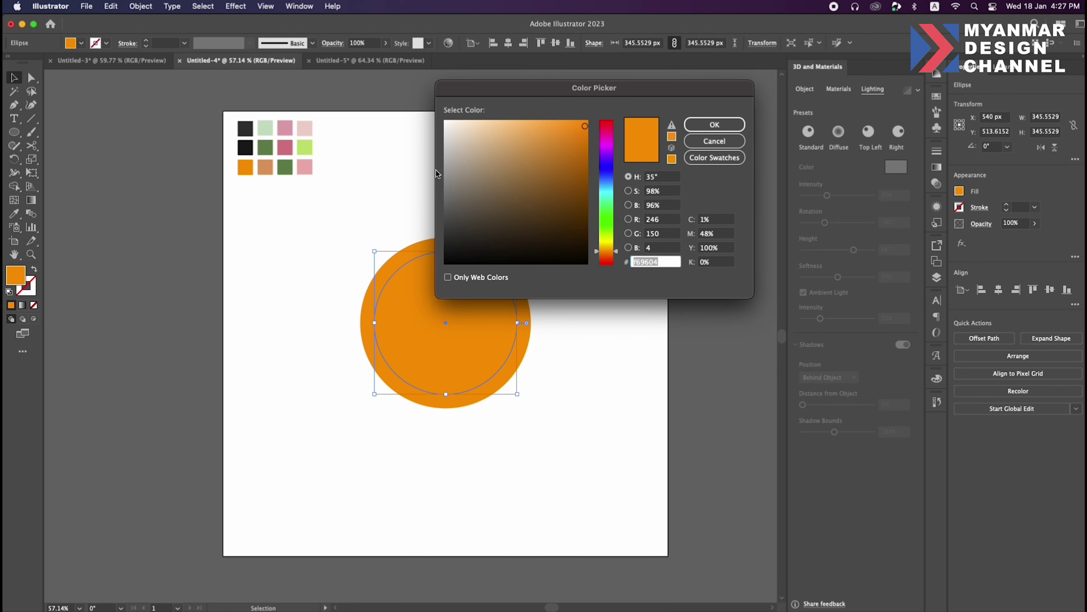
pyautogui.click(688, 125)
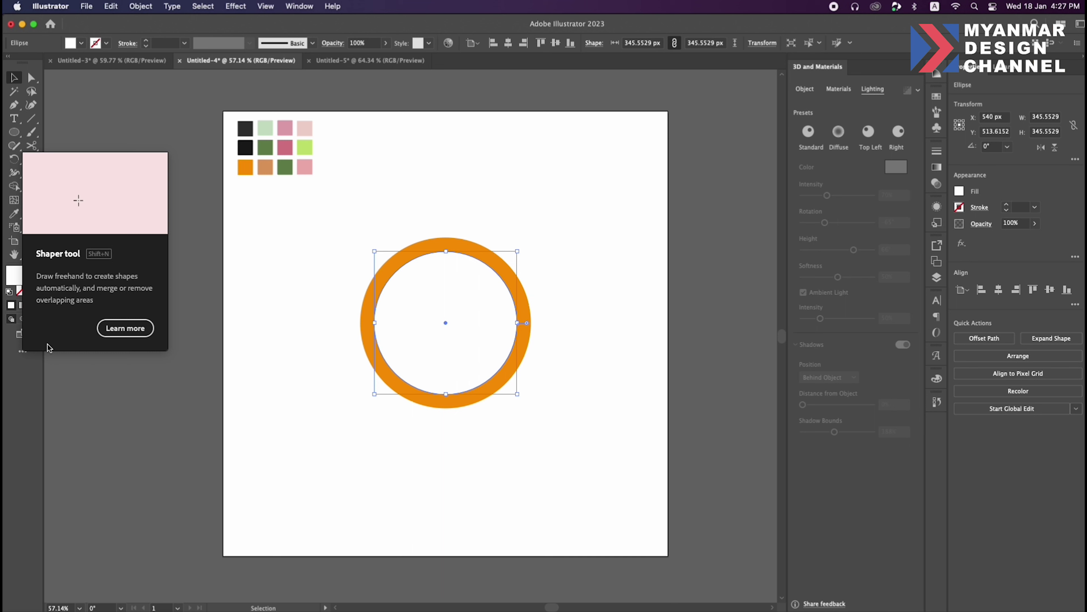
# - Offset another -40 px inner circle and fill it light pink
pyautogui.click(117, 8)
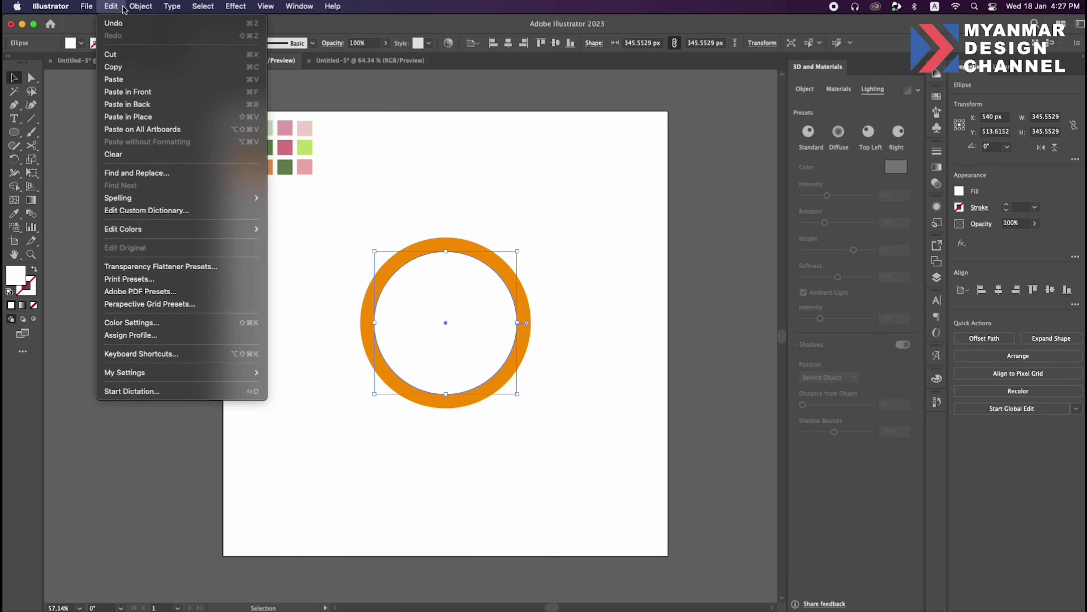
pyautogui.moveTo(136, 303)
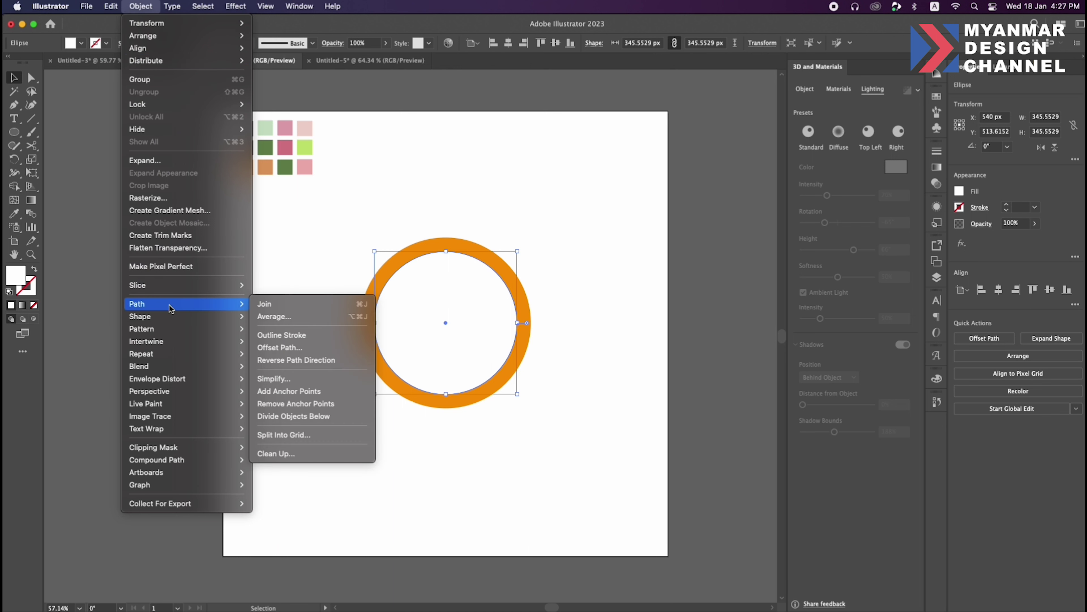
pyautogui.click(280, 348)
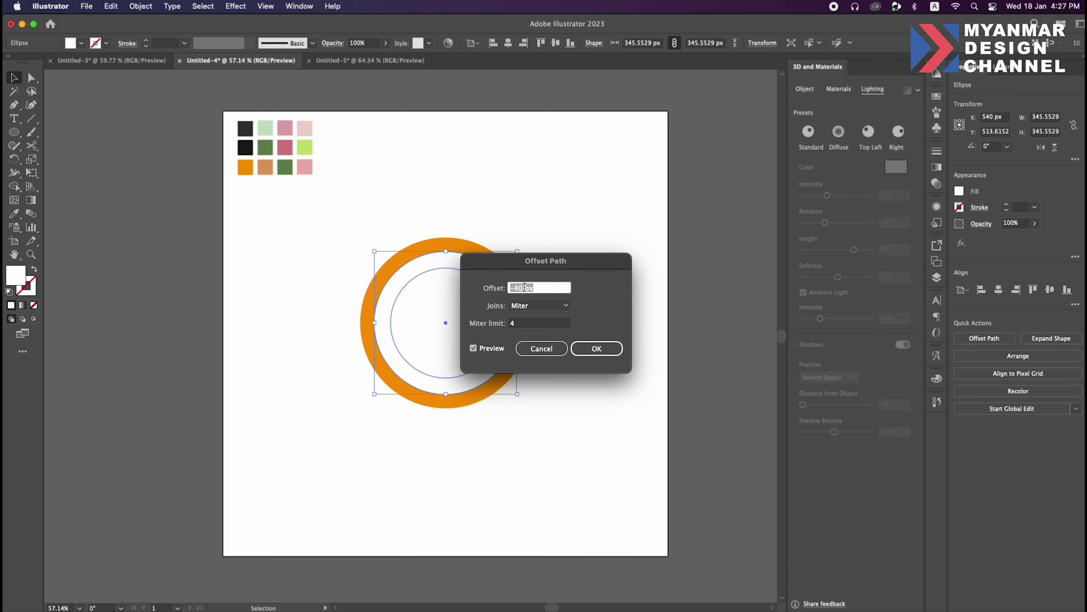
pyautogui.press('Return')
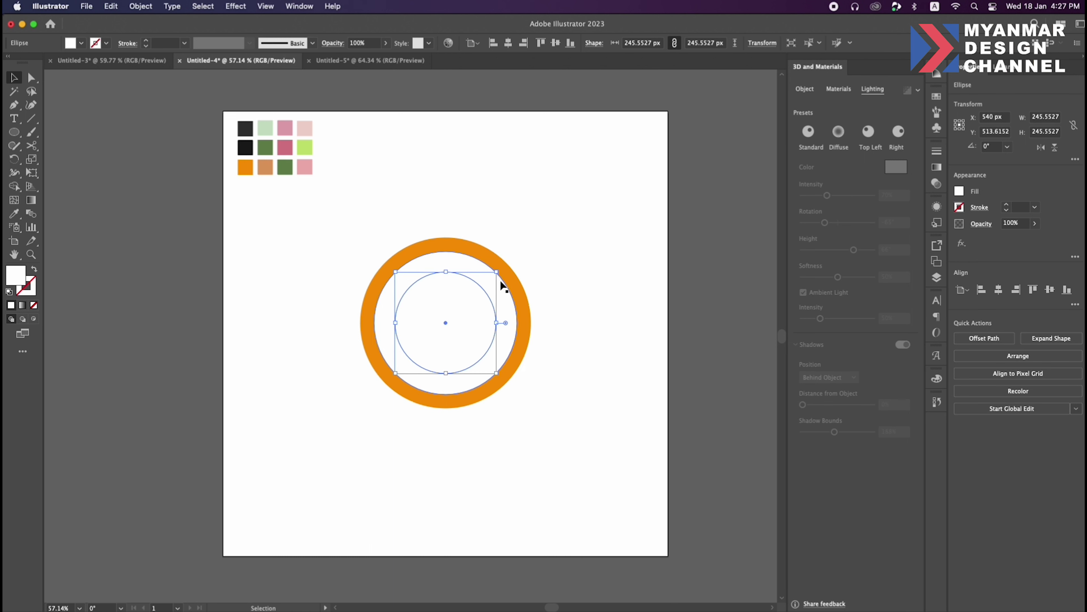
pyautogui.click(25, 242)
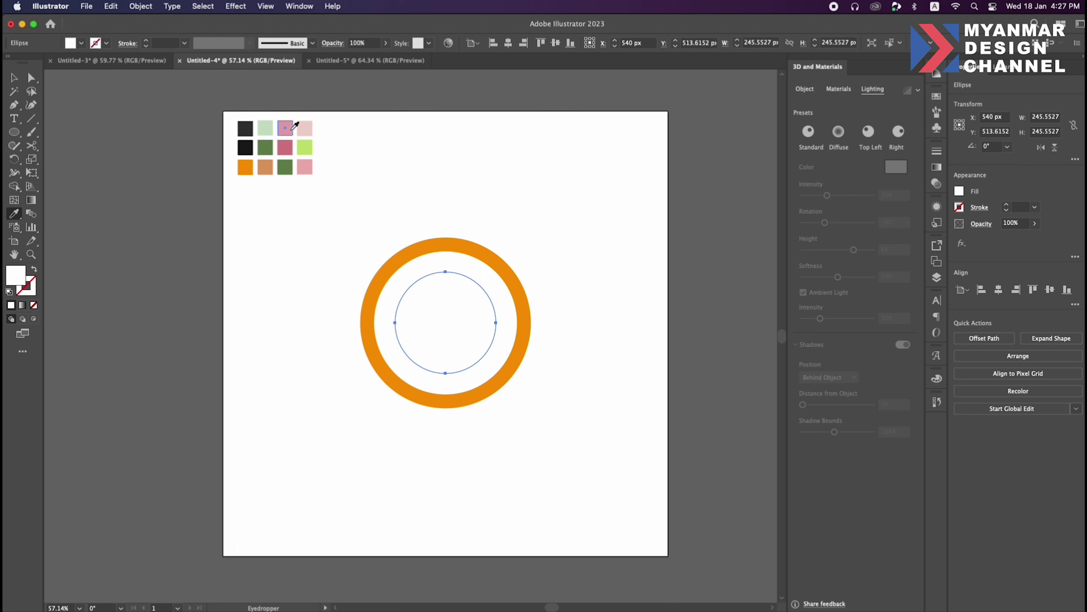
pyautogui.click(293, 127)
pyautogui.click(301, 130)
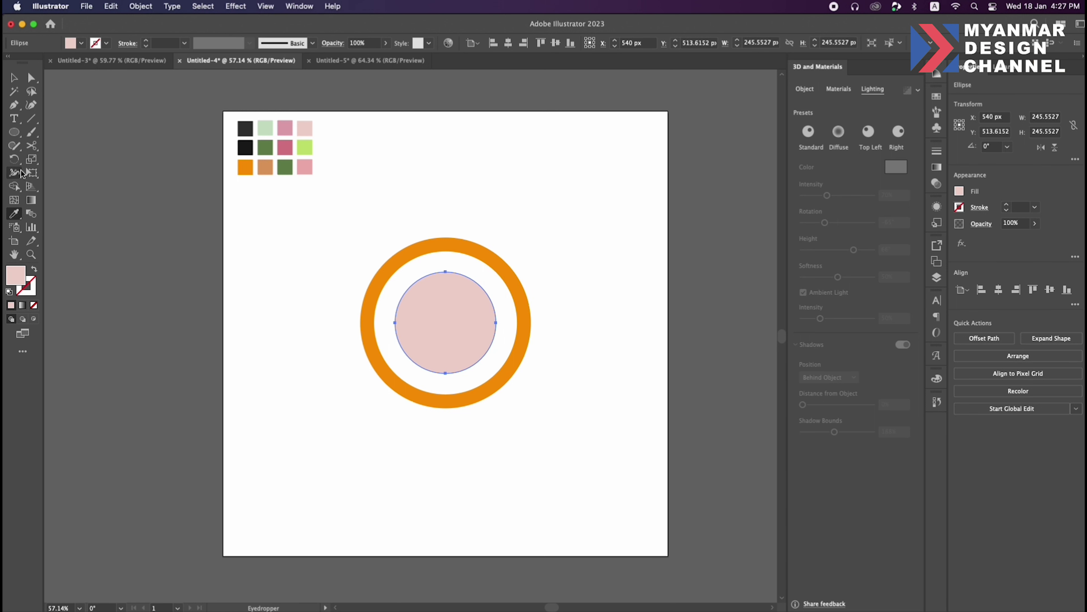
# - Draw a small circle over the pink centre, tilt it 30°, and fill it lime green
pyautogui.press('v')
pyautogui.click(184, 236)
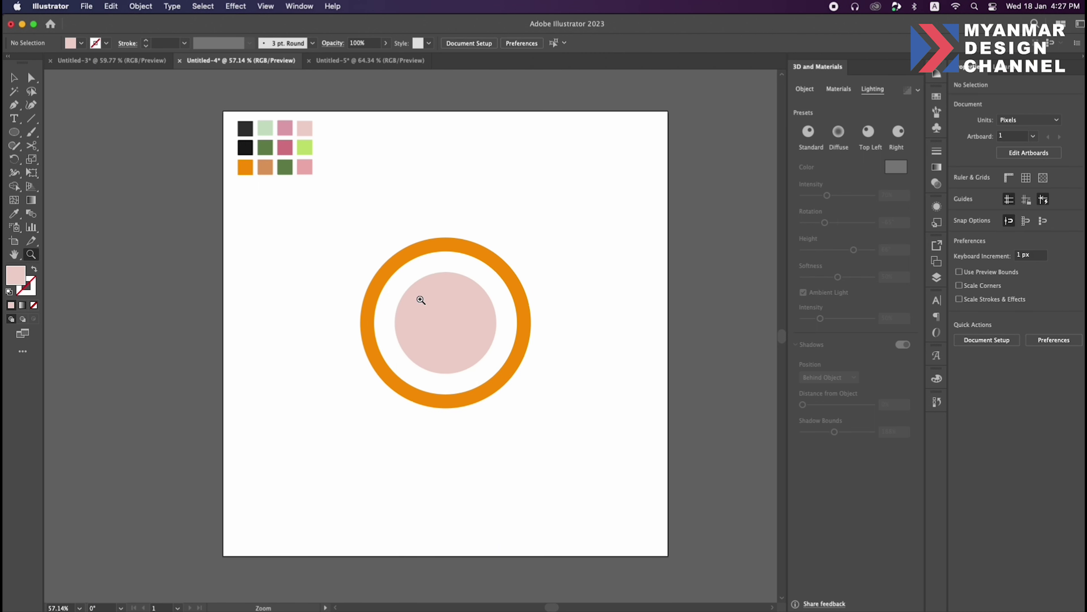
pyautogui.press('z')
pyautogui.moveTo(506, 315); pyautogui.dragTo(605, 313)
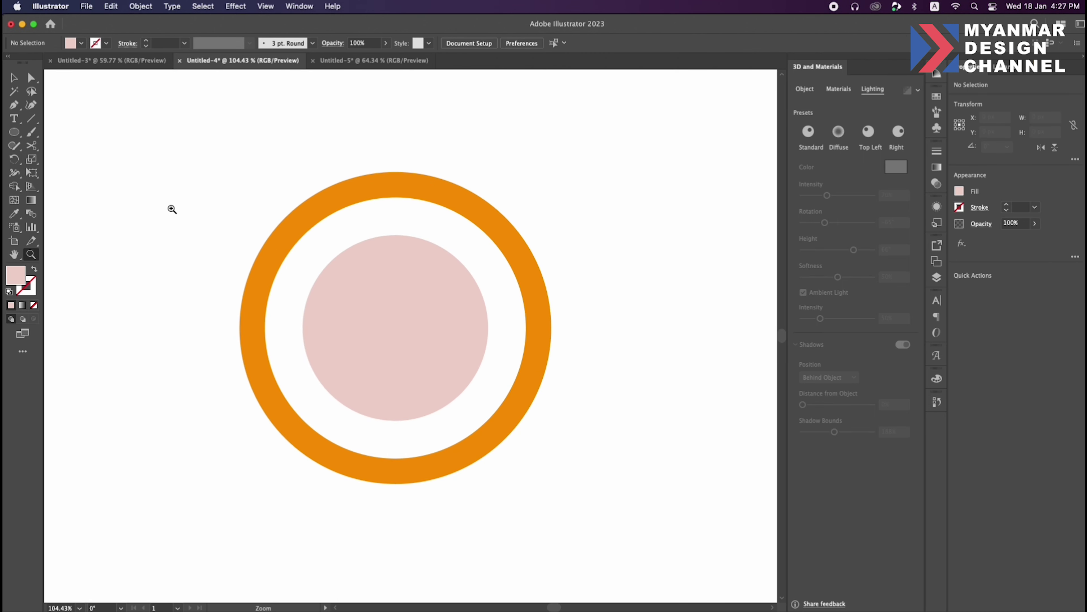
pyautogui.press('p')
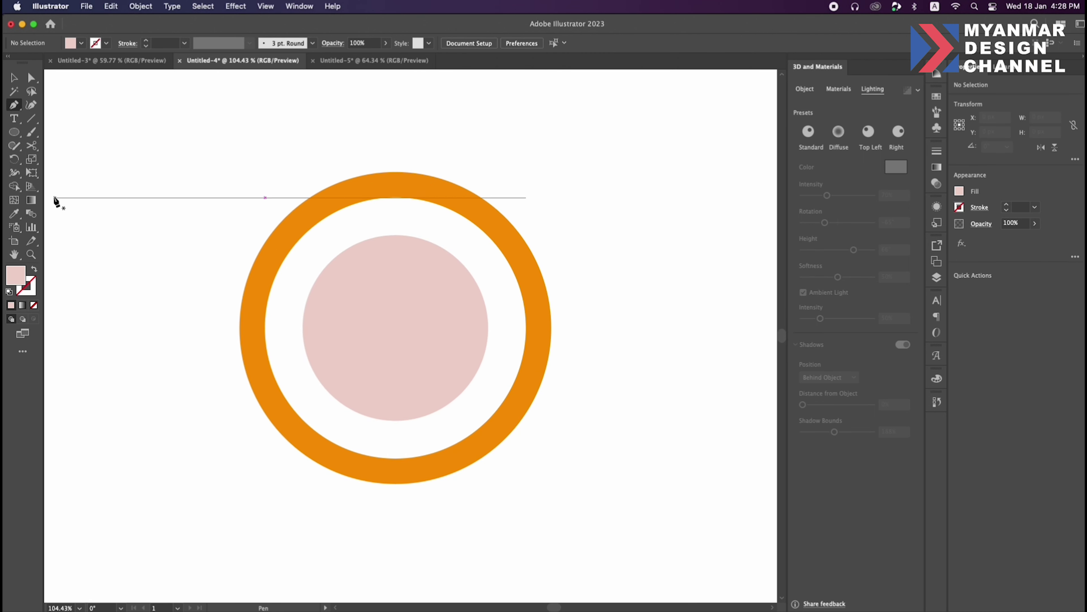
pyautogui.click(14, 131)
pyautogui.moveTo(416, 275)
pyautogui.mouseDown()
pyautogui.moveTo(494, 334)
pyautogui.moveTo(490, 351)
pyautogui.mouseUp()
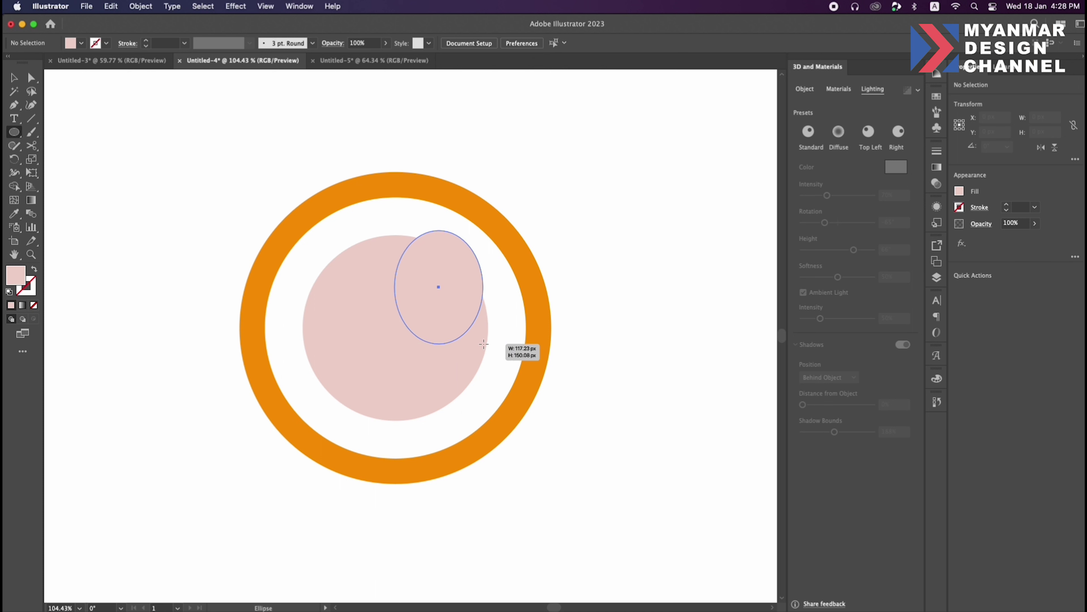
pyautogui.moveTo(490, 352); pyautogui.dragTo(484, 328)
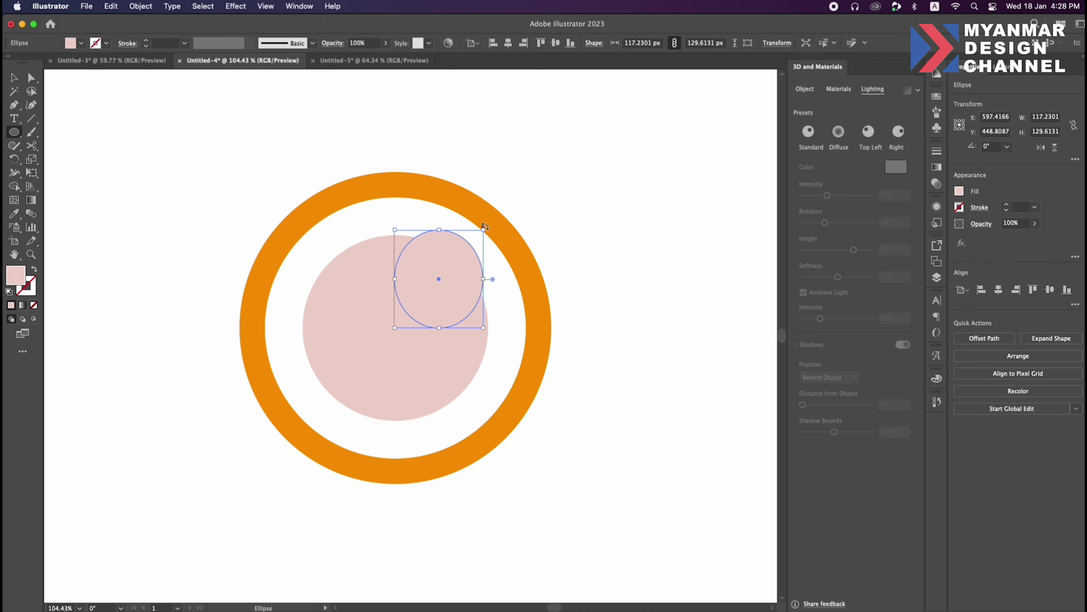
pyautogui.moveTo(493, 231); pyautogui.dragTo(454, 213)
pyautogui.moveTo(459, 262); pyautogui.dragTo(469, 291)
pyautogui.press('v')
pyautogui.press('z')
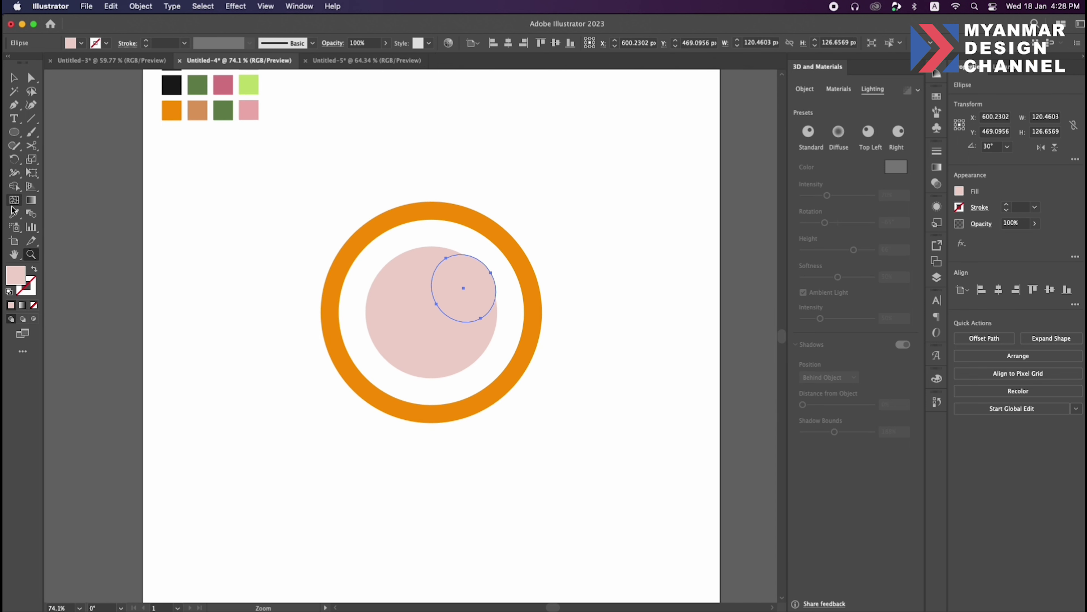
pyautogui.click(249, 84)
# - Add a larger ellipse of about 167 by 143 px and colour it pink
pyautogui.press('v')
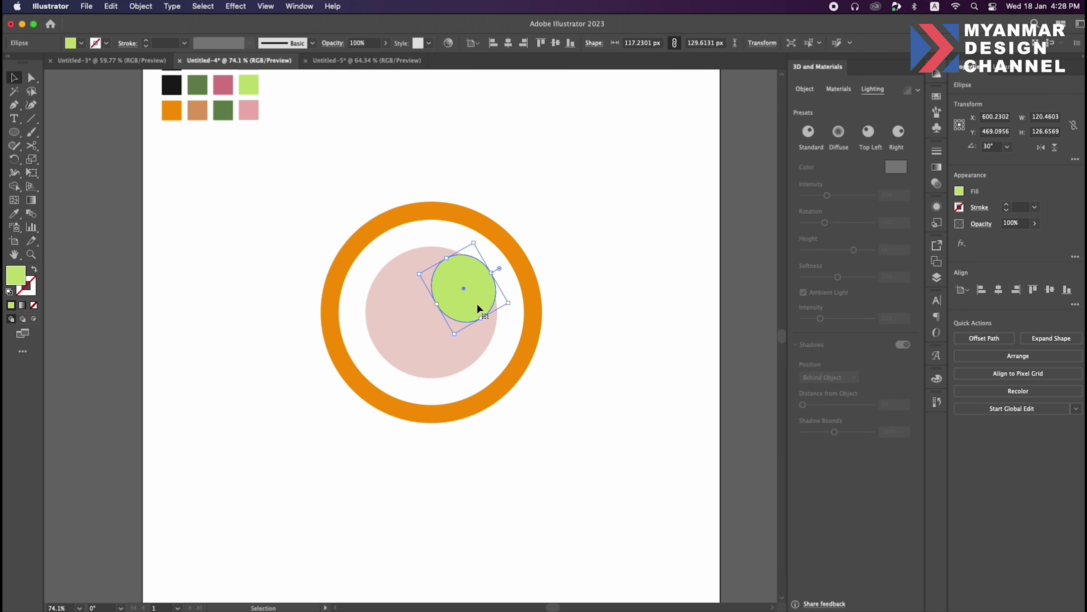
pyautogui.press('l')
pyautogui.moveTo(403, 310); pyautogui.dragTo(506, 374)
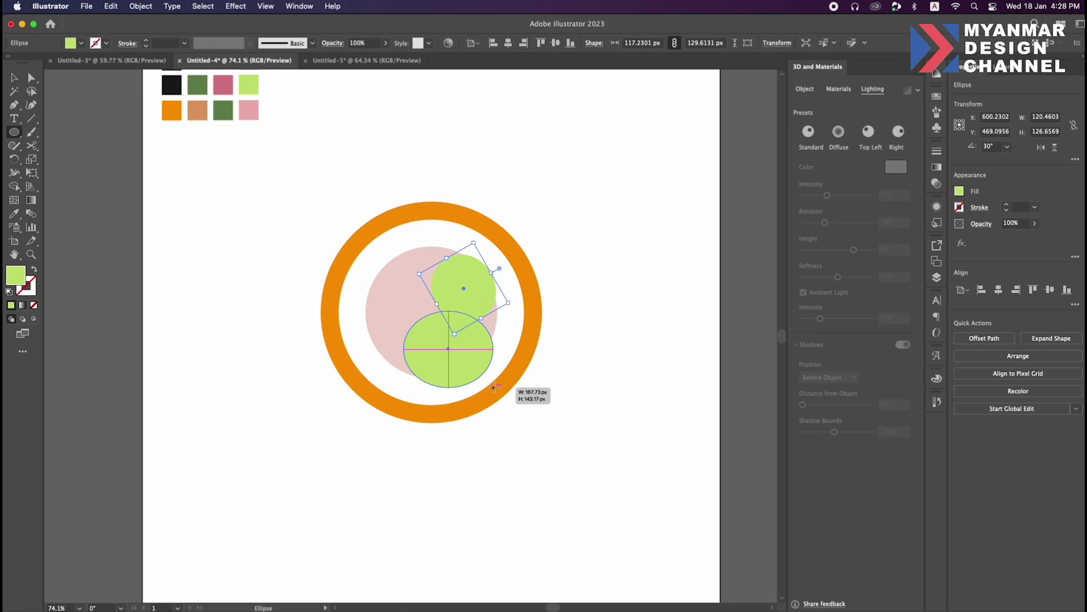
pyautogui.moveTo(505, 374); pyautogui.dragTo(494, 387)
pyautogui.press('v')
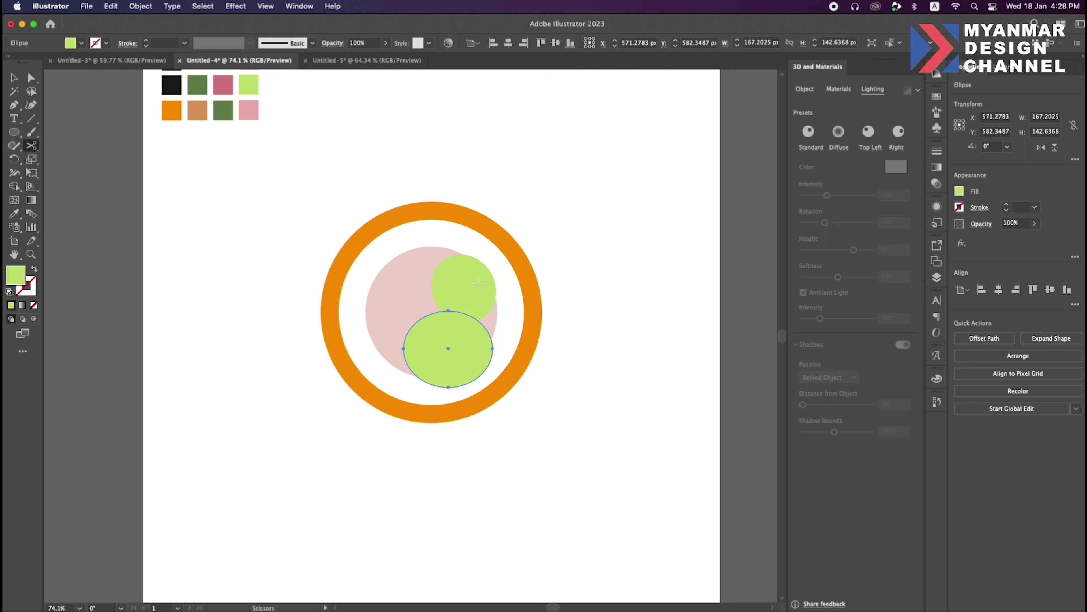
pyautogui.moveTo(478, 283); pyautogui.dragTo(512, 317)
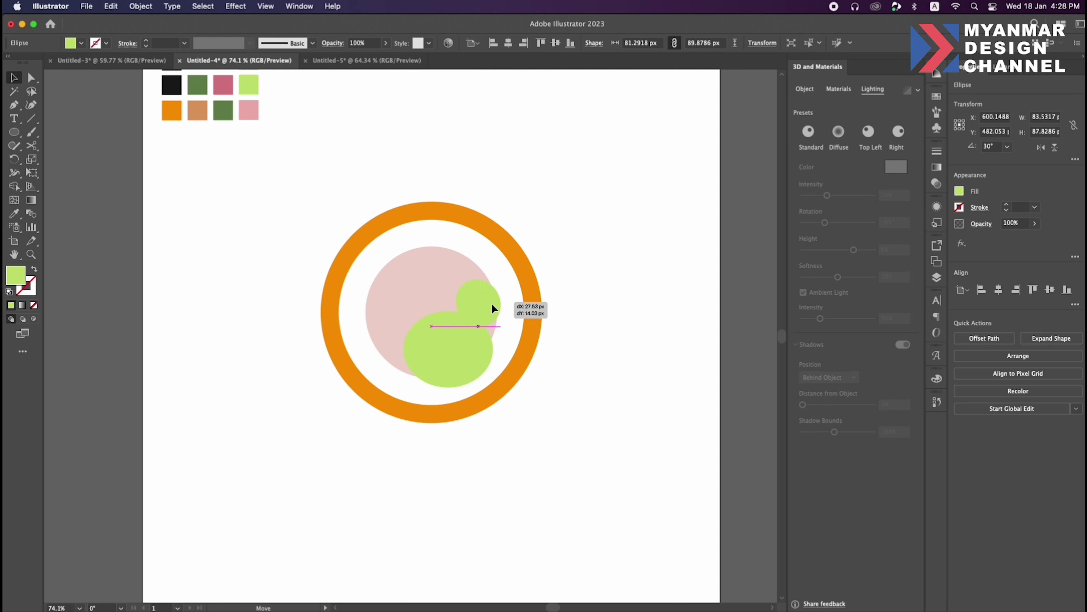
pyautogui.click(491, 268)
pyautogui.click(462, 351)
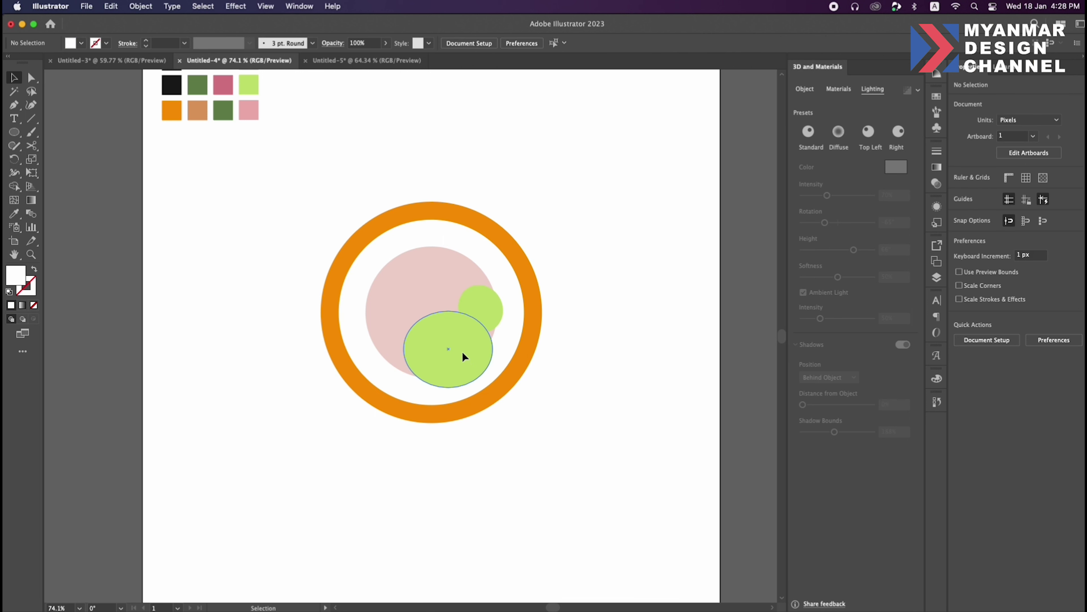
pyautogui.moveTo(453, 347); pyautogui.dragTo(446, 346)
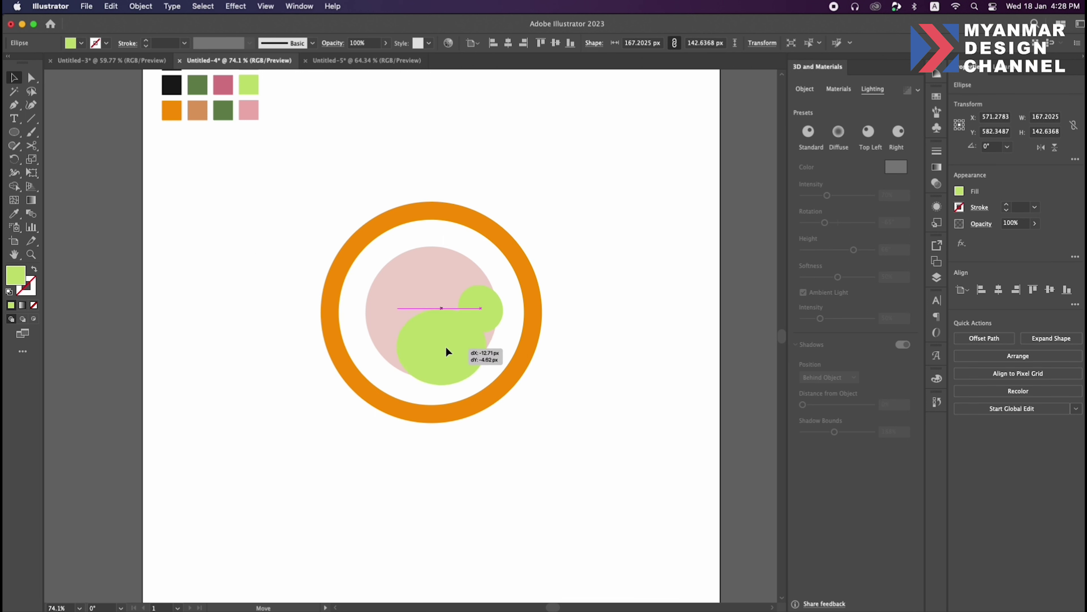
pyautogui.click(14, 213)
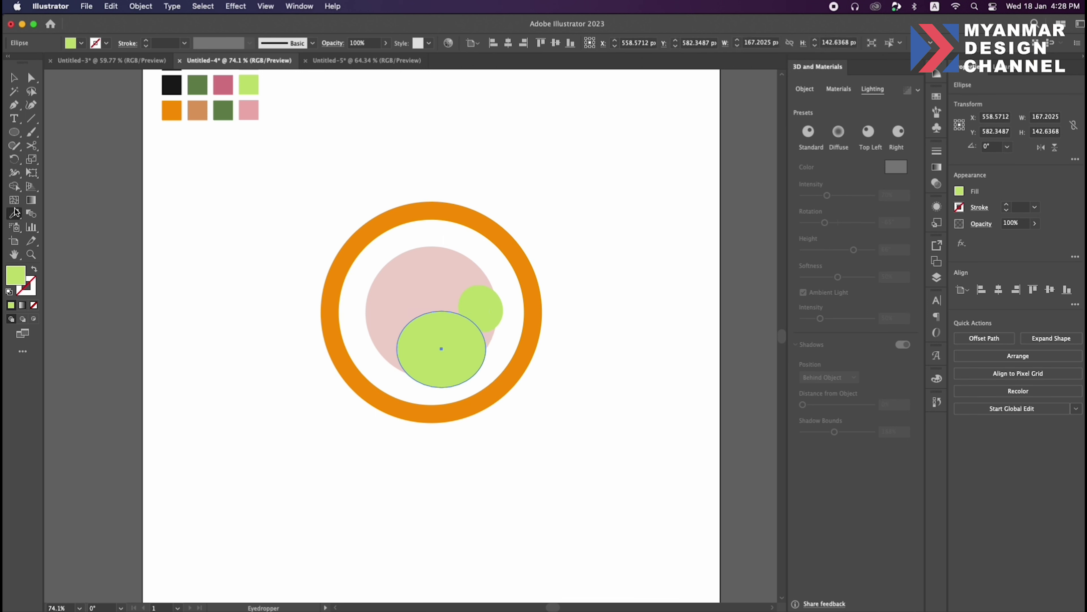
pyautogui.click(242, 112)
# - Nudge the green circle into place and bring it in front of the pink oval
pyautogui.press('v')
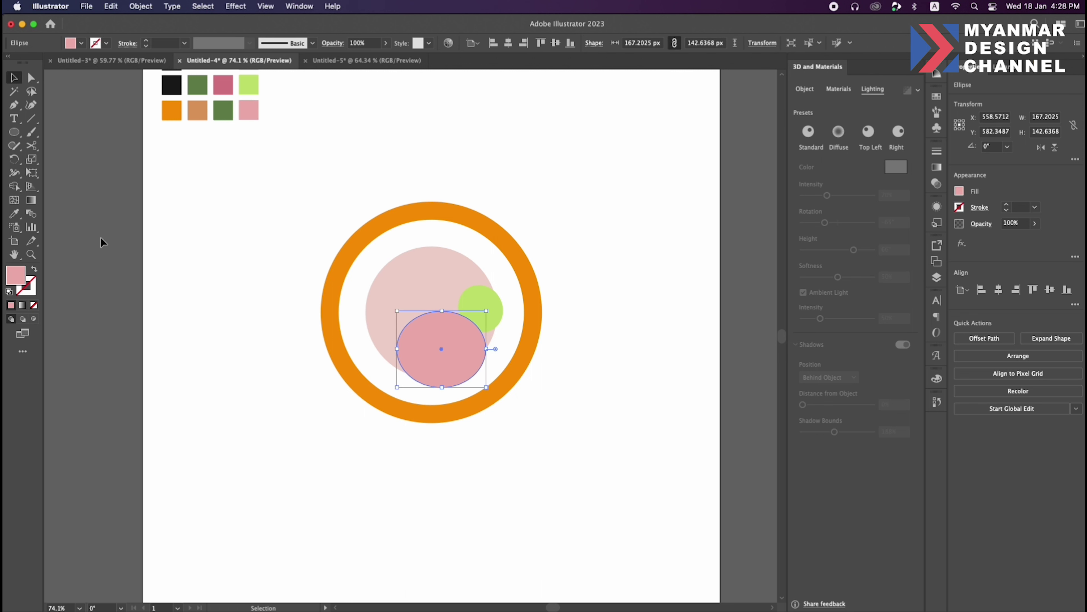
pyautogui.click(309, 287)
pyautogui.scroll(5, 309, 286)
pyautogui.scroll(-8, 558, 243)
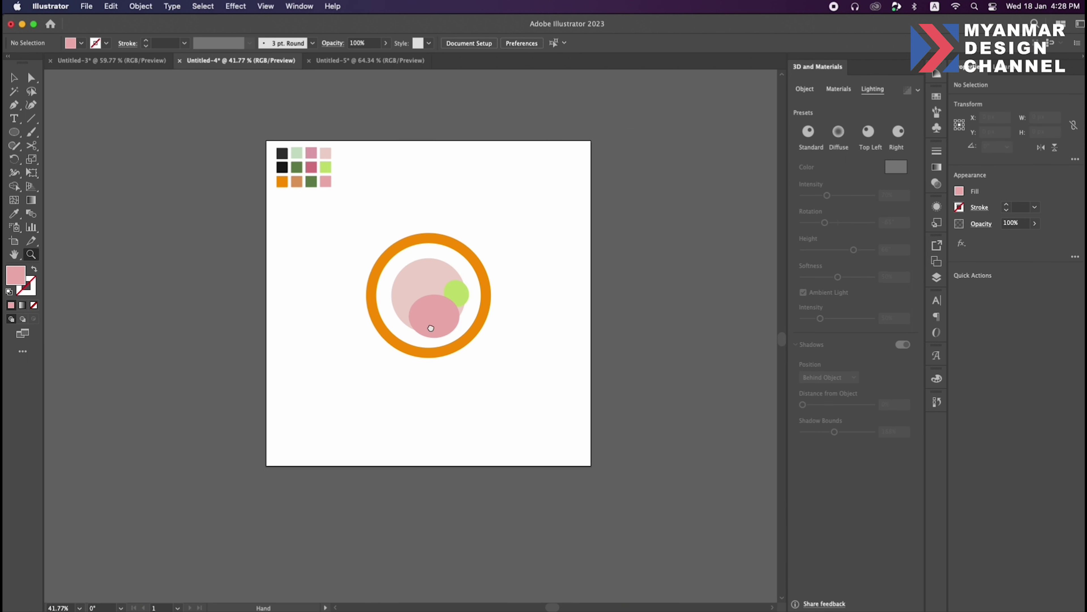
pyautogui.press('v')
pyautogui.moveTo(466, 300); pyautogui.dragTo(469, 309)
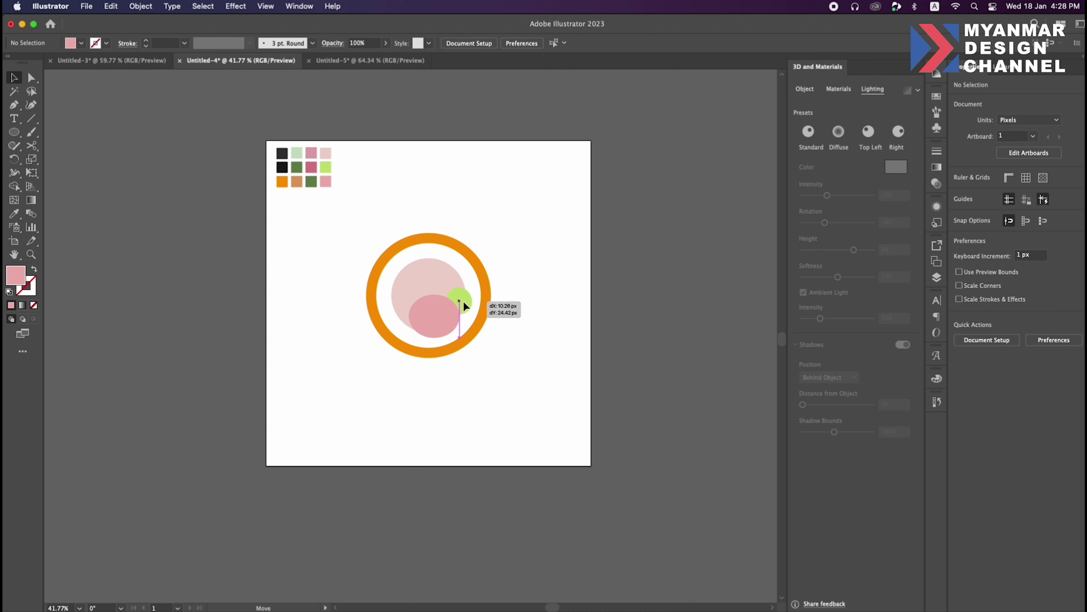
pyautogui.click(551, 289)
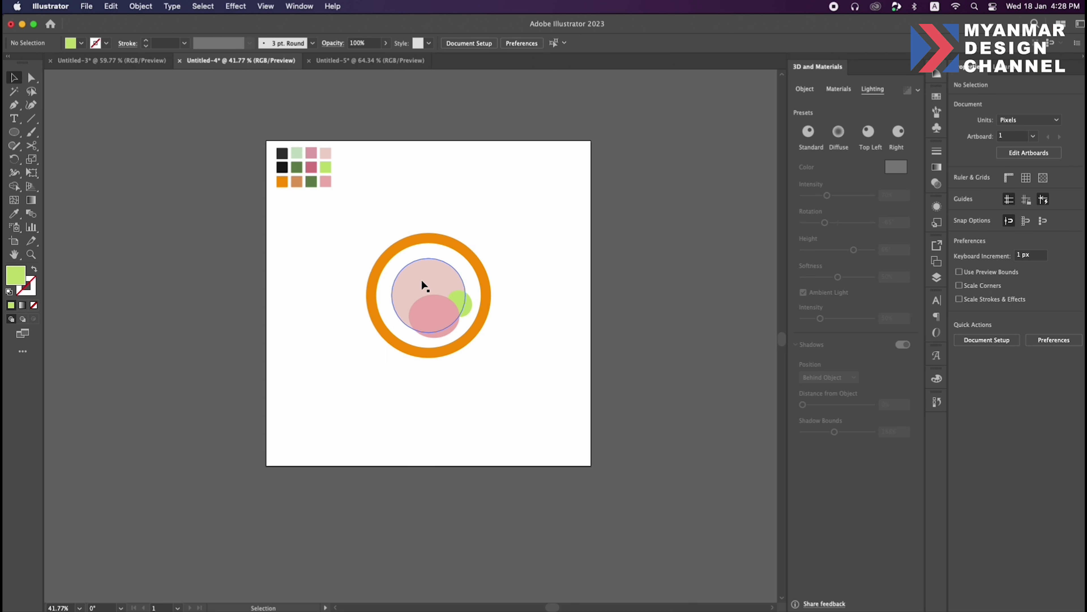
pyautogui.rightClick(464, 299)
pyautogui.moveTo(493, 550)
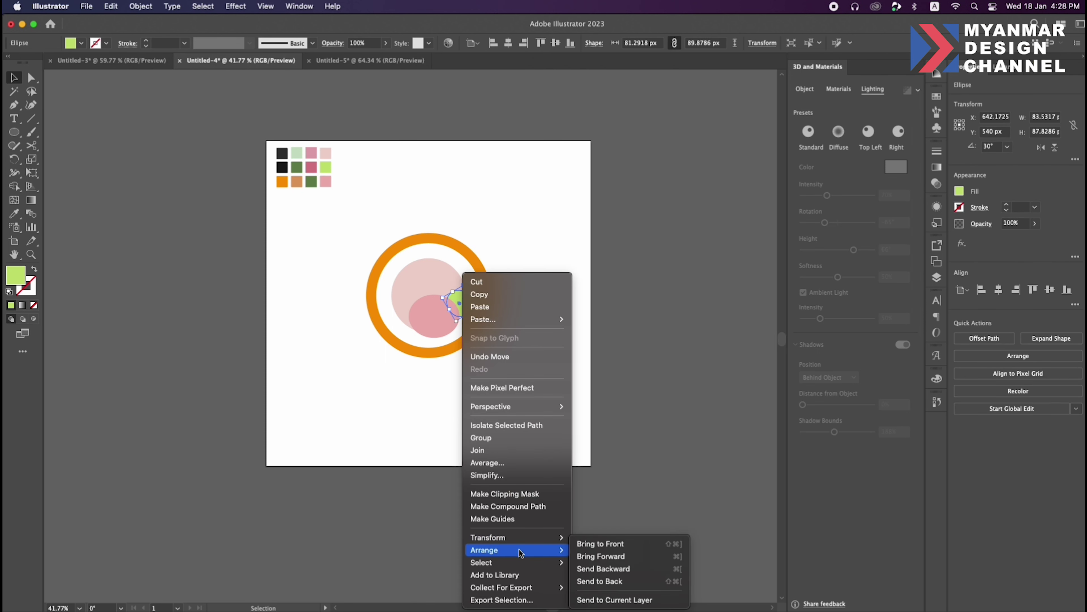
pyautogui.click(600, 543)
pyautogui.click(624, 372)
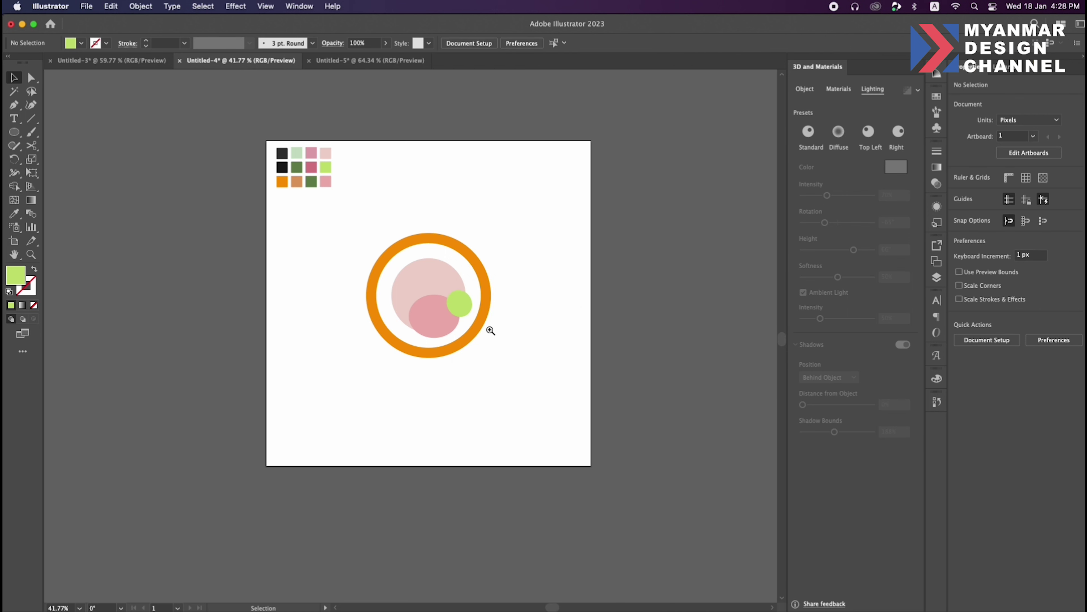
pyautogui.moveTo(490, 330); pyautogui.dragTo(544, 323)
# - Group the roll's circles and inflate them in isometric top view with 277 px depth
pyautogui.moveTo(262, 190); pyautogui.dragTo(493, 372)
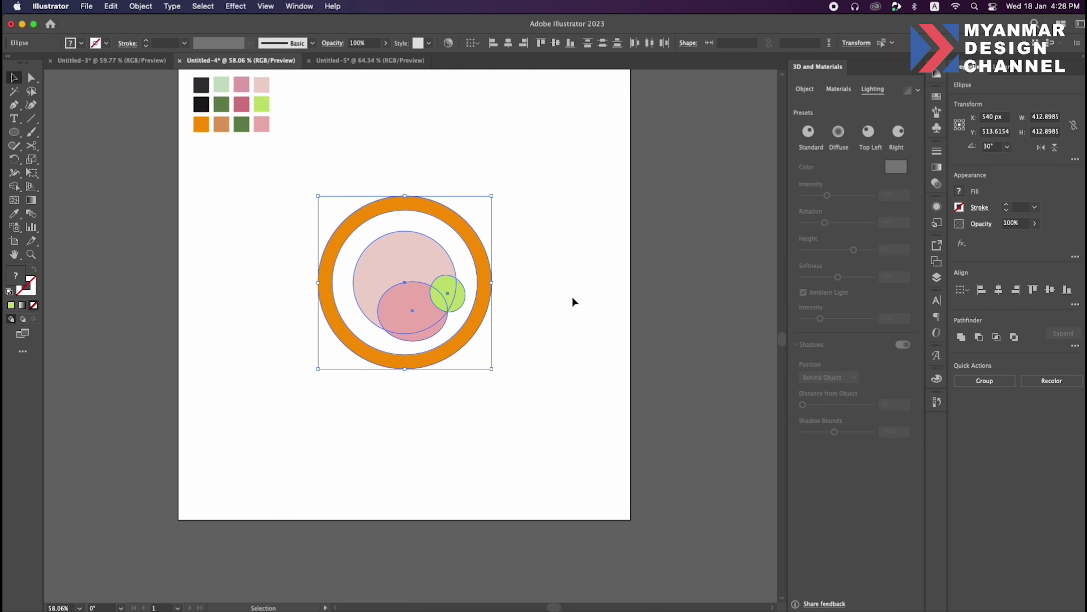
pyautogui.rightClick(399, 224)
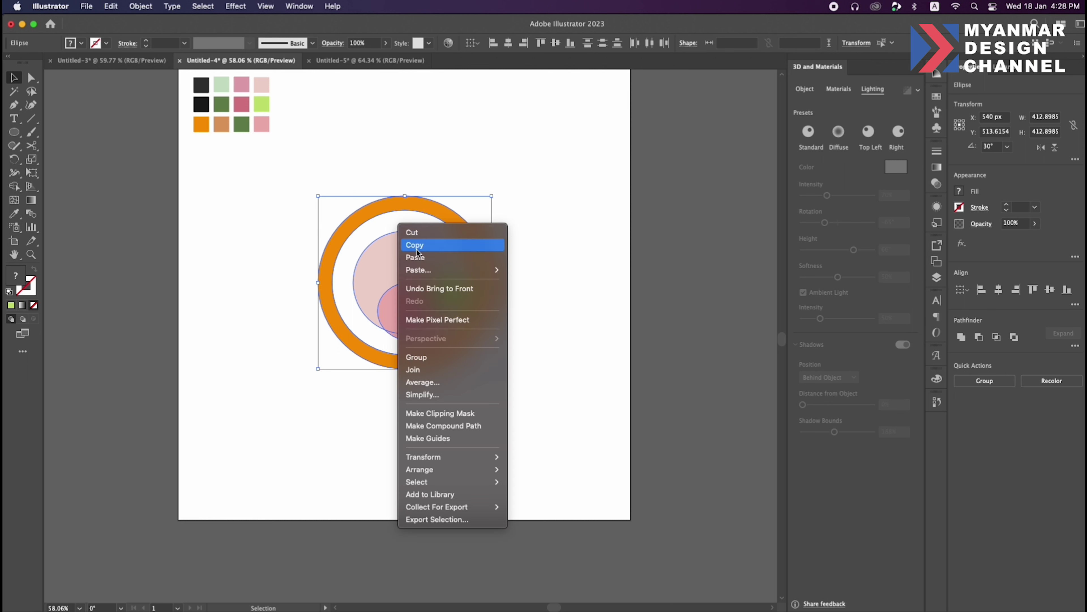
pyautogui.click(430, 358)
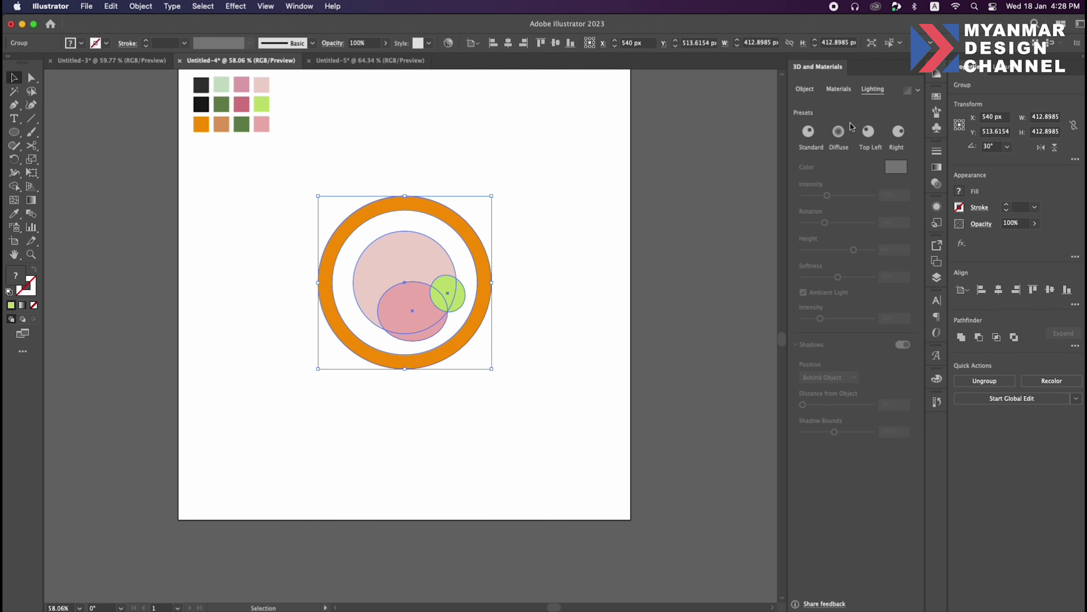
pyautogui.click(805, 89)
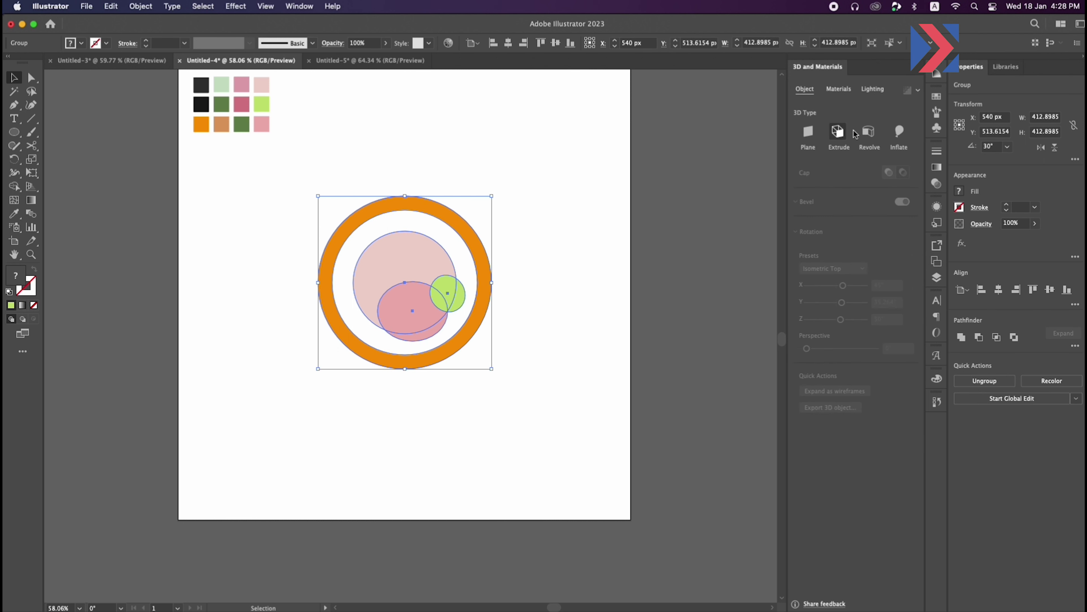
pyautogui.click(890, 143)
pyautogui.click(837, 336)
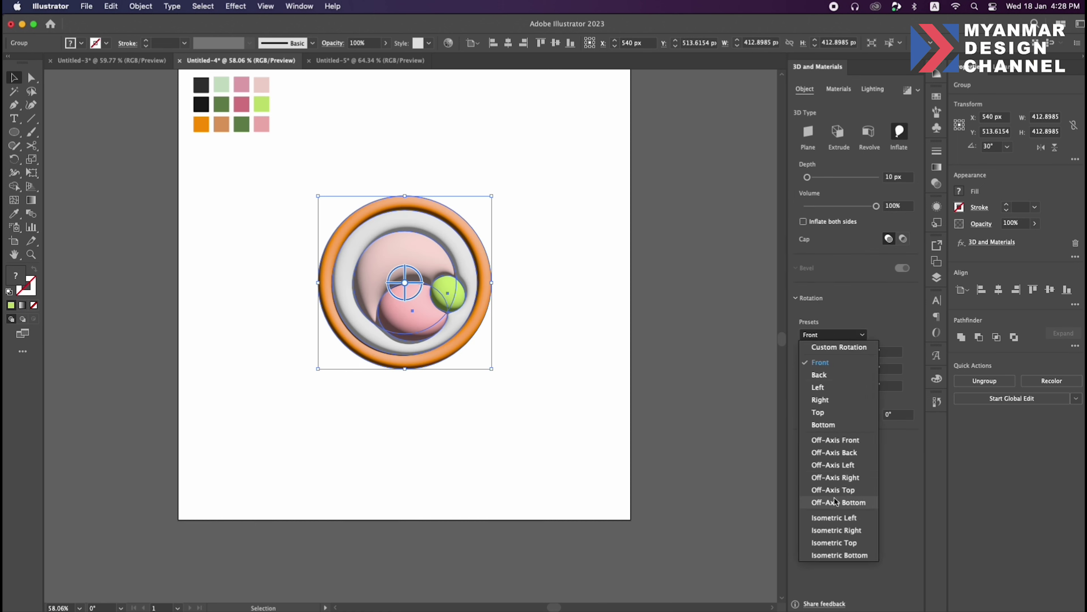
pyautogui.click(846, 542)
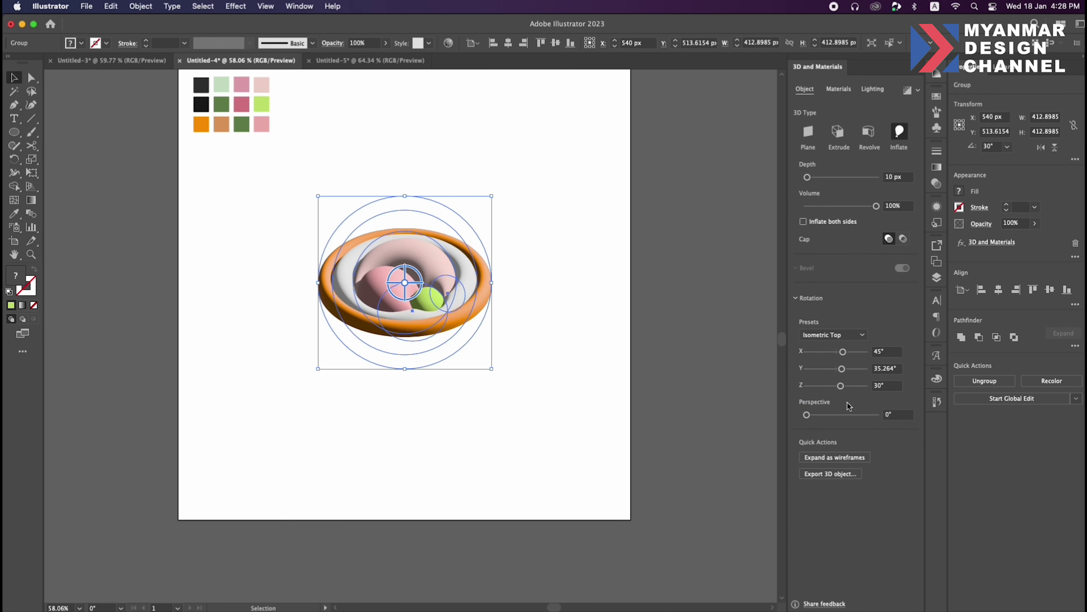
pyautogui.doubleClick(893, 177)
pyautogui.write('277')
pyautogui.press('Return')
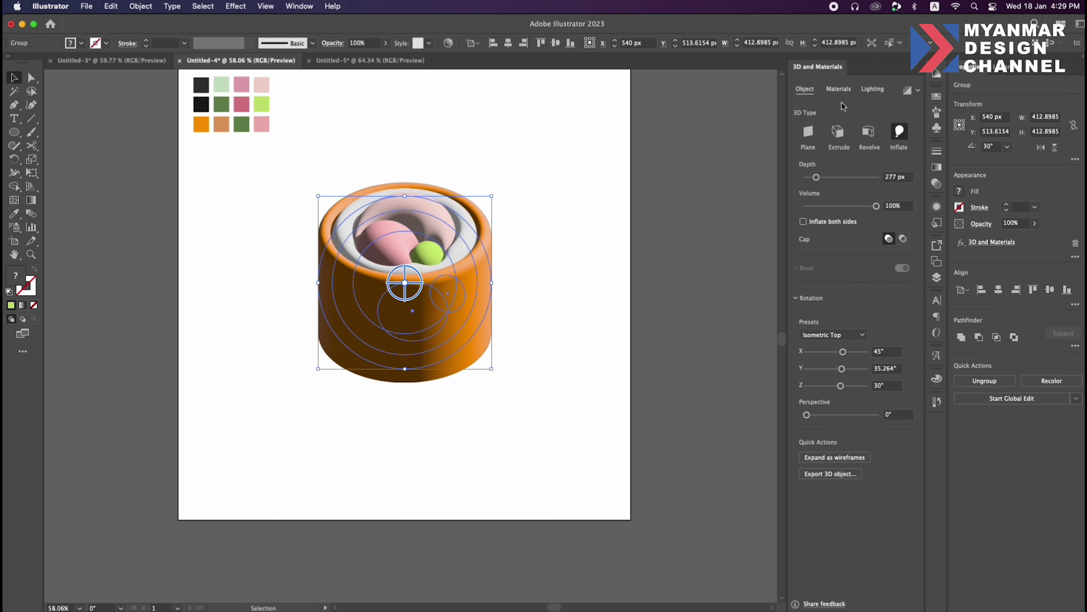
# - Set the roll's material roughness to 0.2
pyautogui.click(838, 89)
pyautogui.click(887, 503)
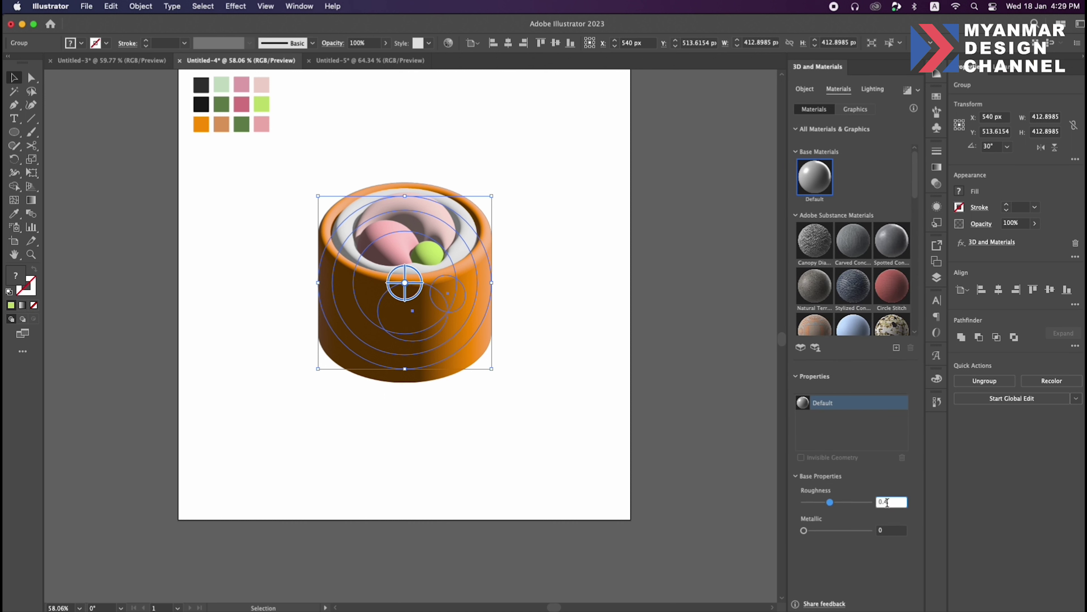
pyautogui.write('2')
pyautogui.click(888, 527)
pyautogui.write('.1')
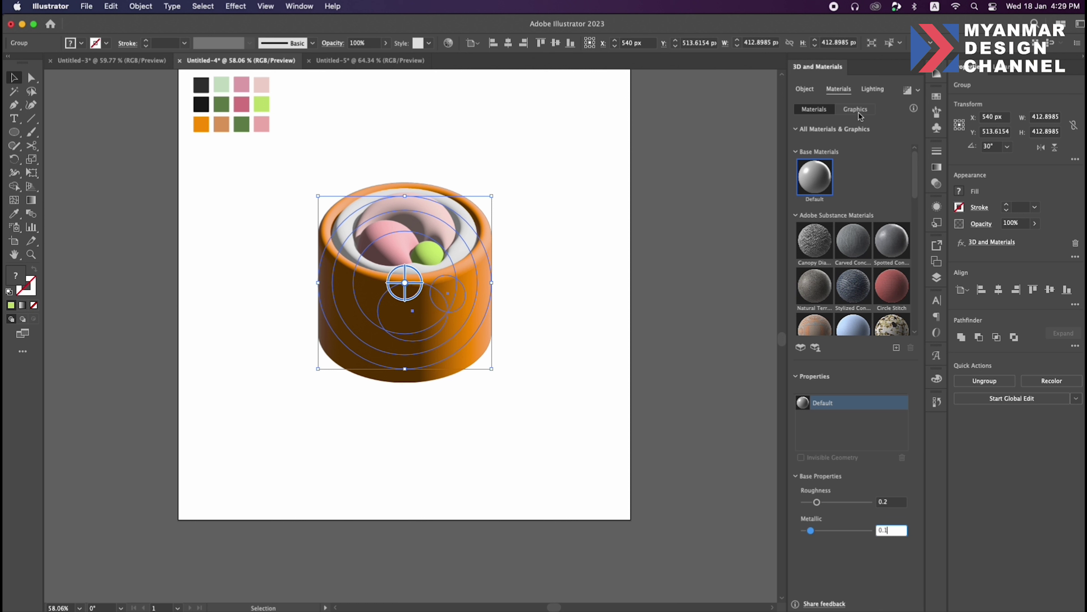
# - Light the roll at -65° rotation, 66° height and 50% softness, with a drop shadow
pyautogui.click(873, 90)
pyautogui.click(895, 222)
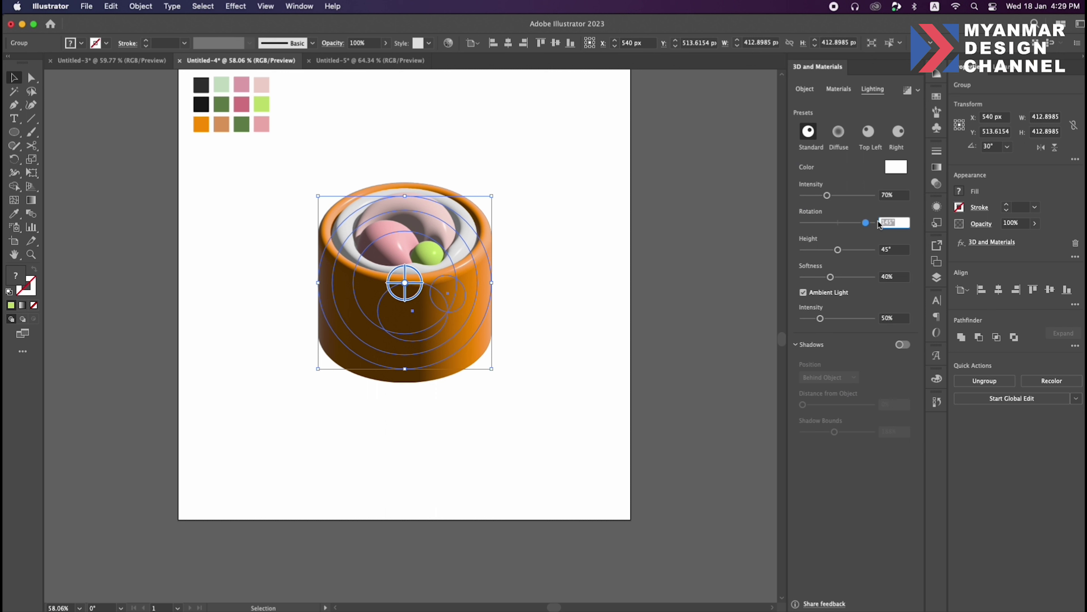
pyautogui.write('65')
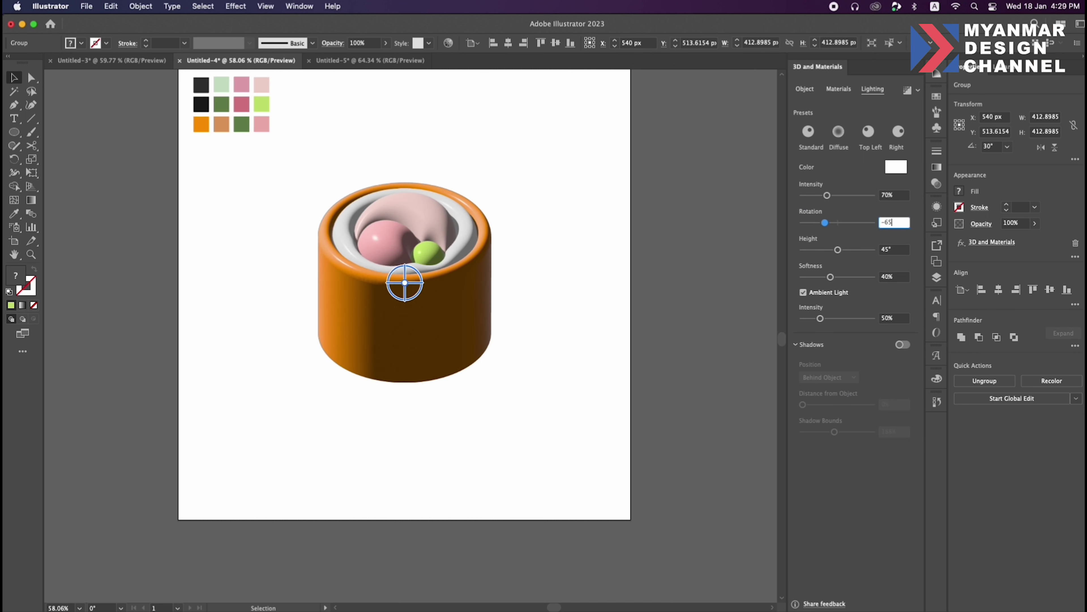
pyautogui.press('Tab')
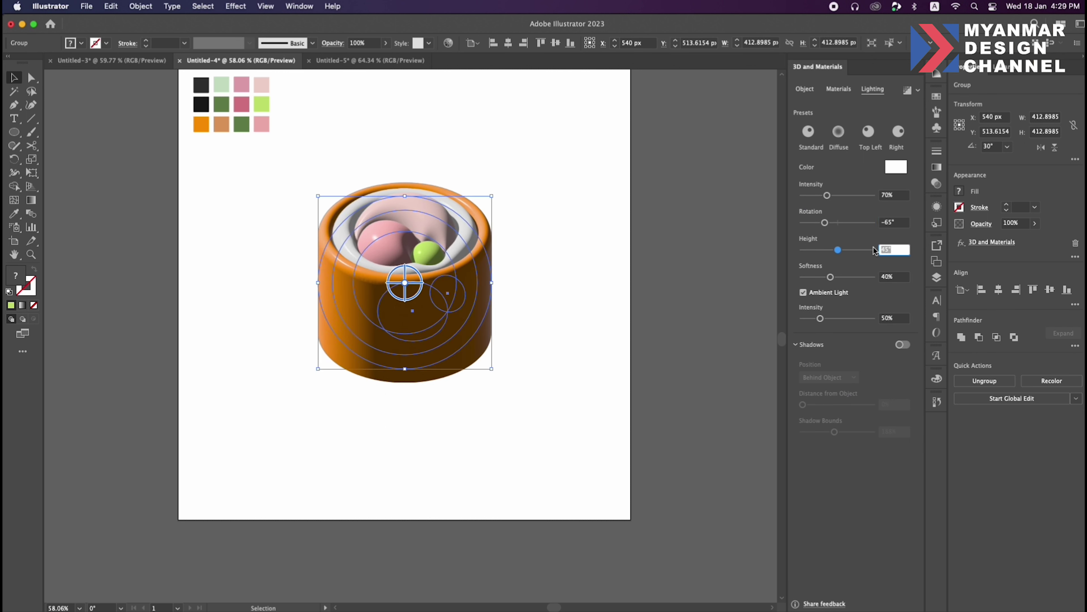
pyautogui.write('66')
pyautogui.press('BackSpace')
pyautogui.press('BackSpace')
pyautogui.press('BackSpace')
pyautogui.write('50')
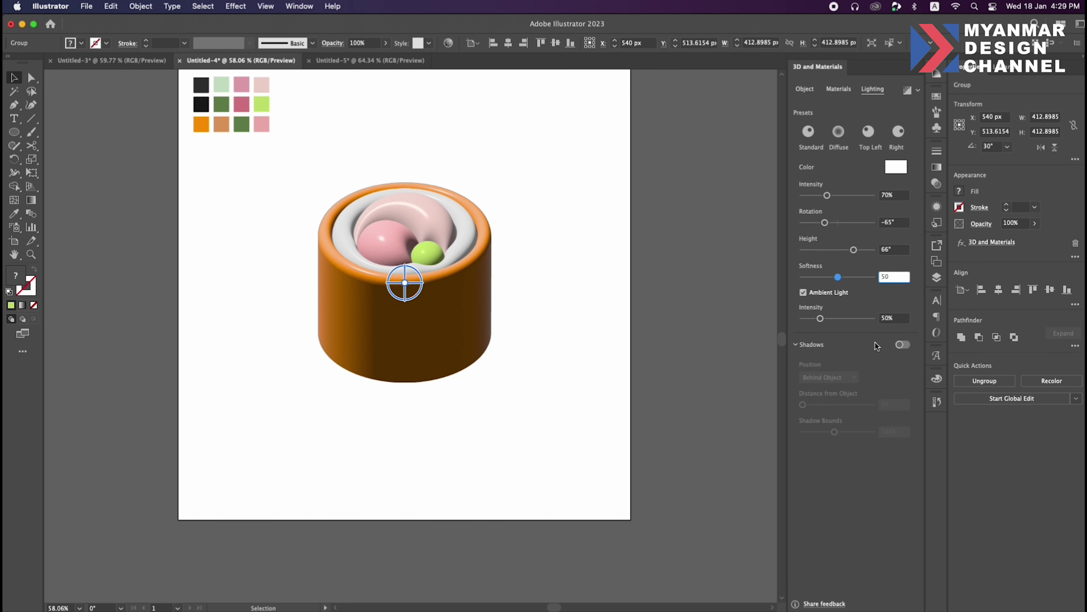
pyautogui.click(902, 345)
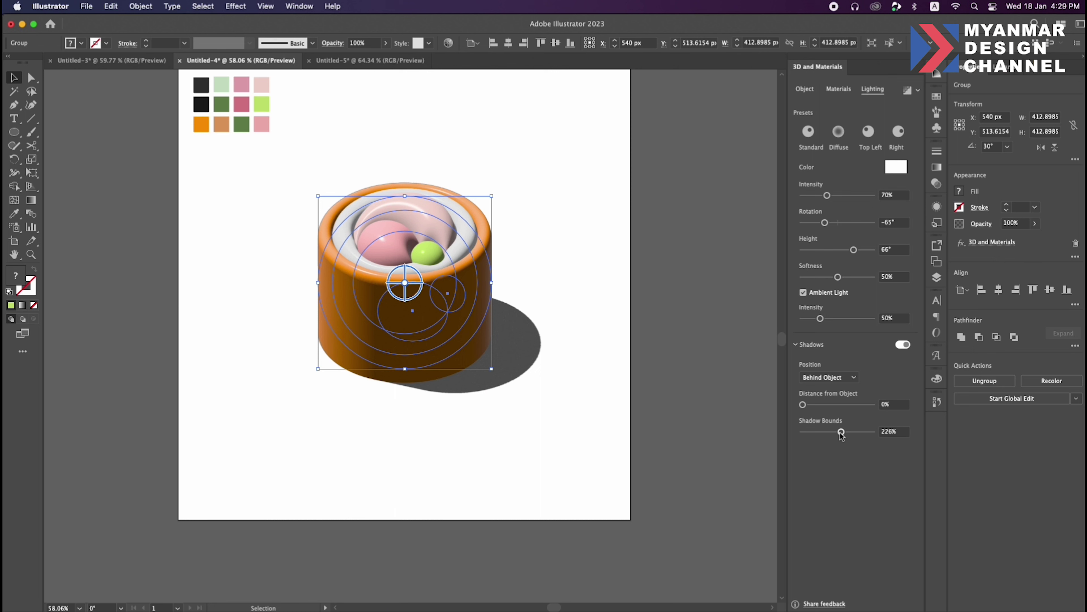
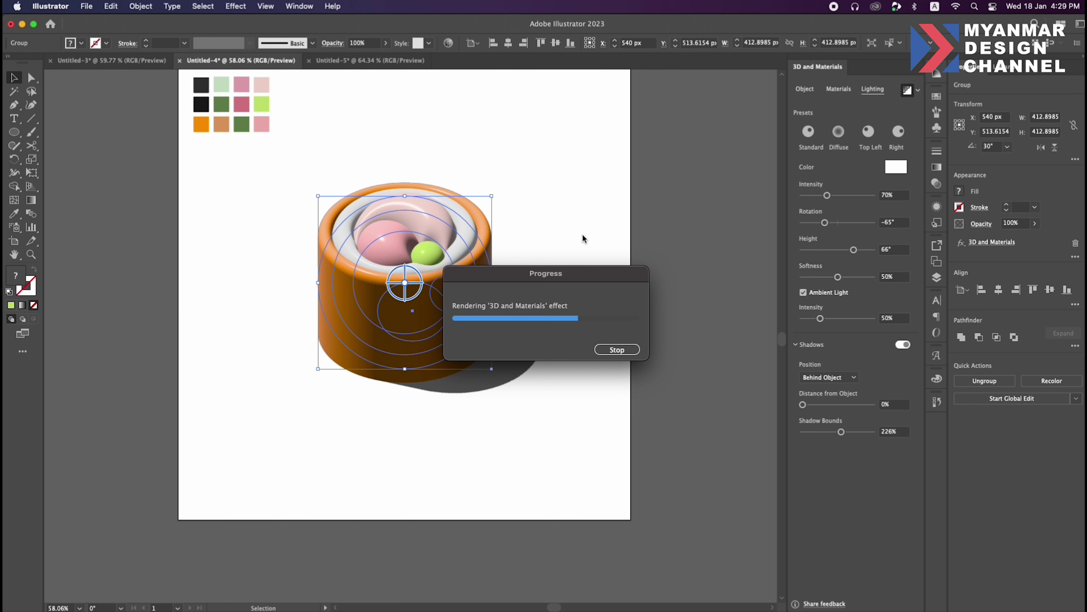
# - Select the whole orange sushi cup and drag it into the Untitled-5 document
pyautogui.click(583, 235)
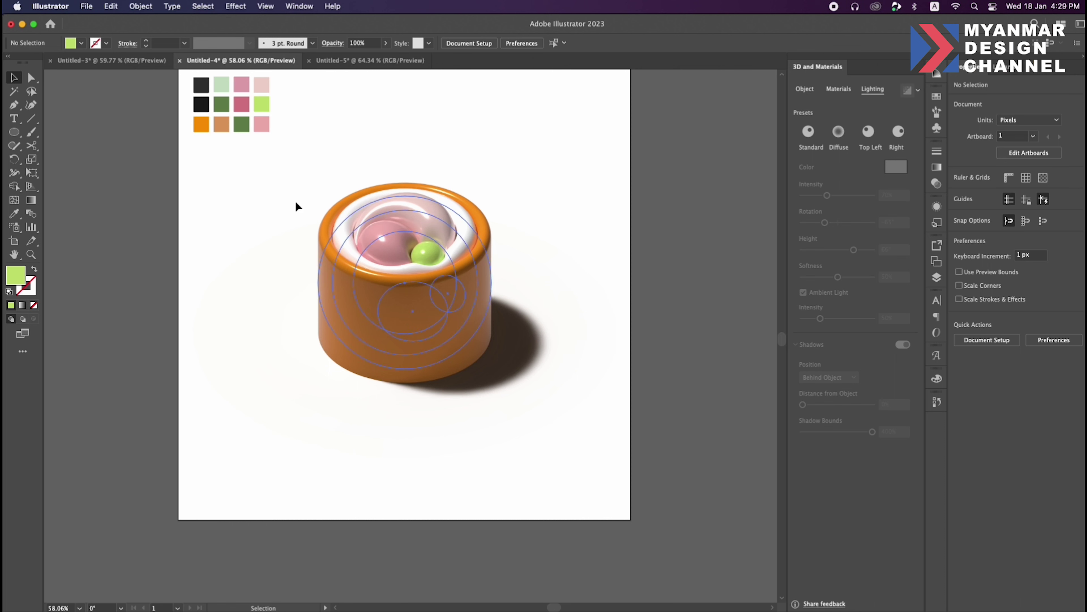
pyautogui.moveTo(297, 207); pyautogui.dragTo(539, 383)
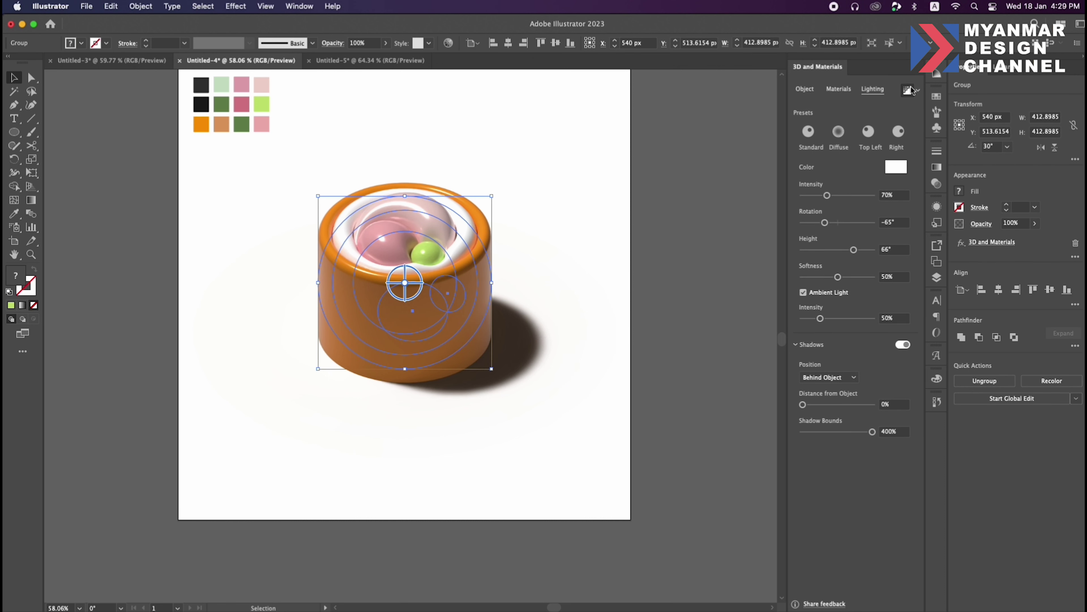
pyautogui.click(602, 233)
pyautogui.moveTo(395, 252)
pyautogui.mouseDown()
pyautogui.moveTo(350, 59)
pyautogui.moveTo(339, 307)
pyautogui.mouseUp()
pyautogui.moveTo(346, 397); pyautogui.dragTo(505, 416)
# - Position the orange roll at lower left, in front of the two green rolls
pyautogui.moveTo(359, 384); pyautogui.dragTo(327, 364)
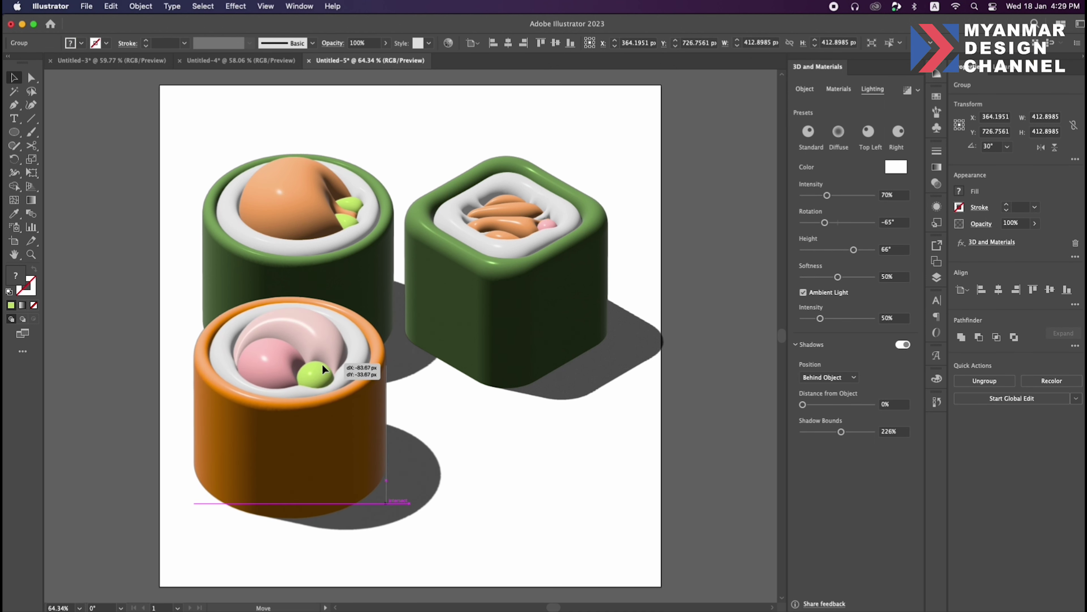
pyautogui.moveTo(326, 363); pyautogui.dragTo(324, 364)
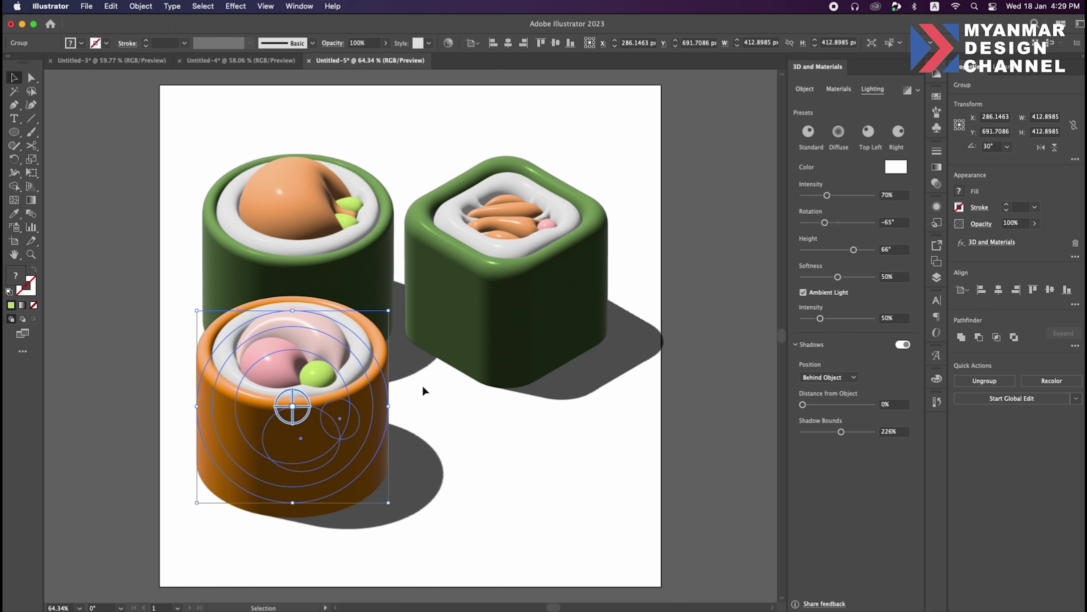
pyautogui.moveTo(391, 406); pyautogui.dragTo(391, 407)
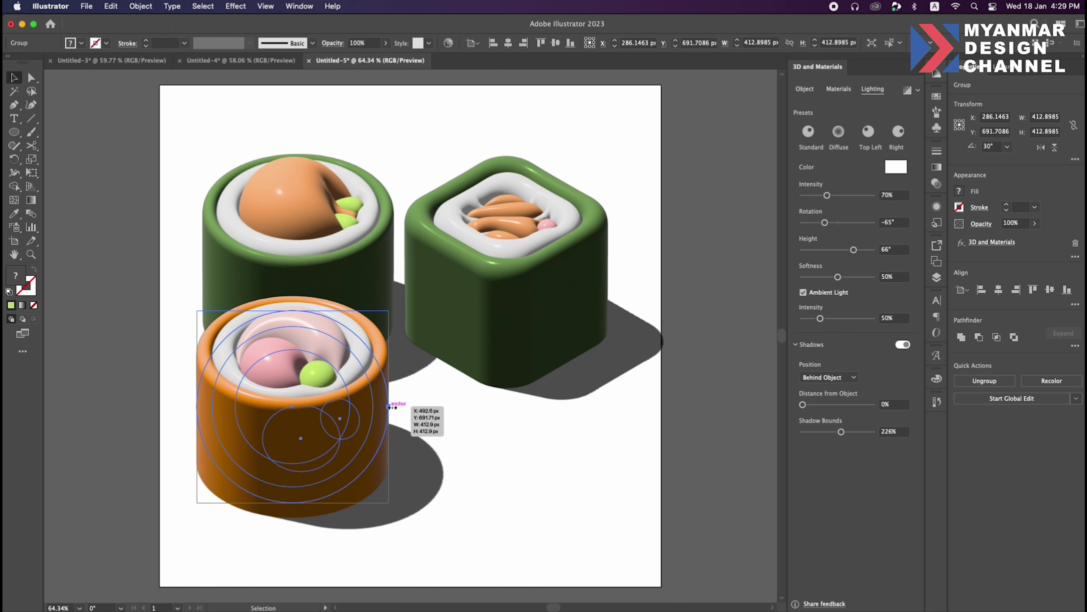
pyautogui.click(556, 435)
pyautogui.scroll(-3, 557, 418)
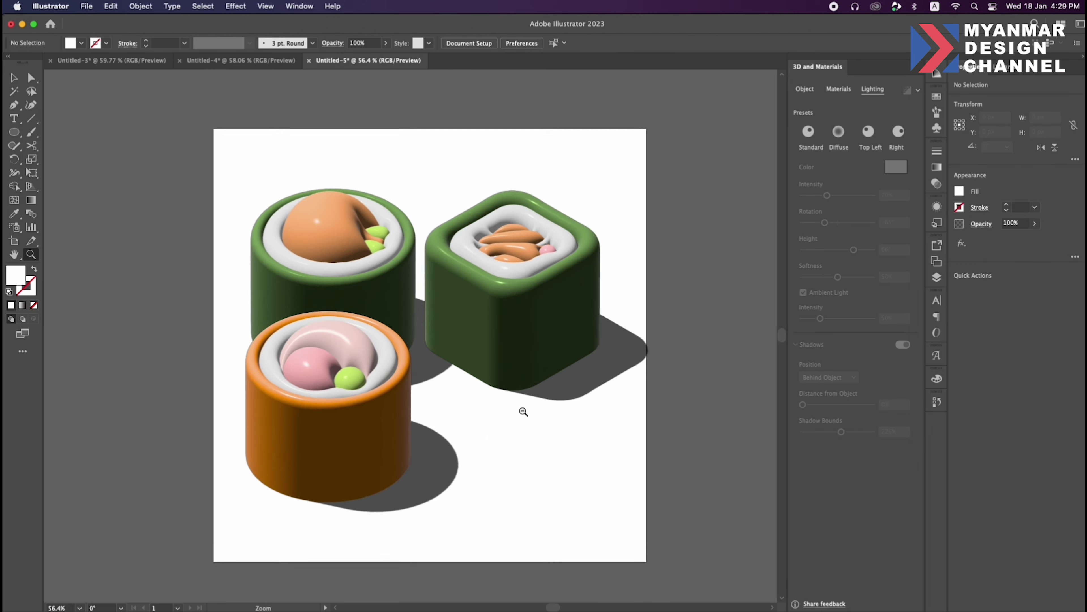
# - Back in Untitled-4, delete the orange sushi roll group
pyautogui.click(230, 63)
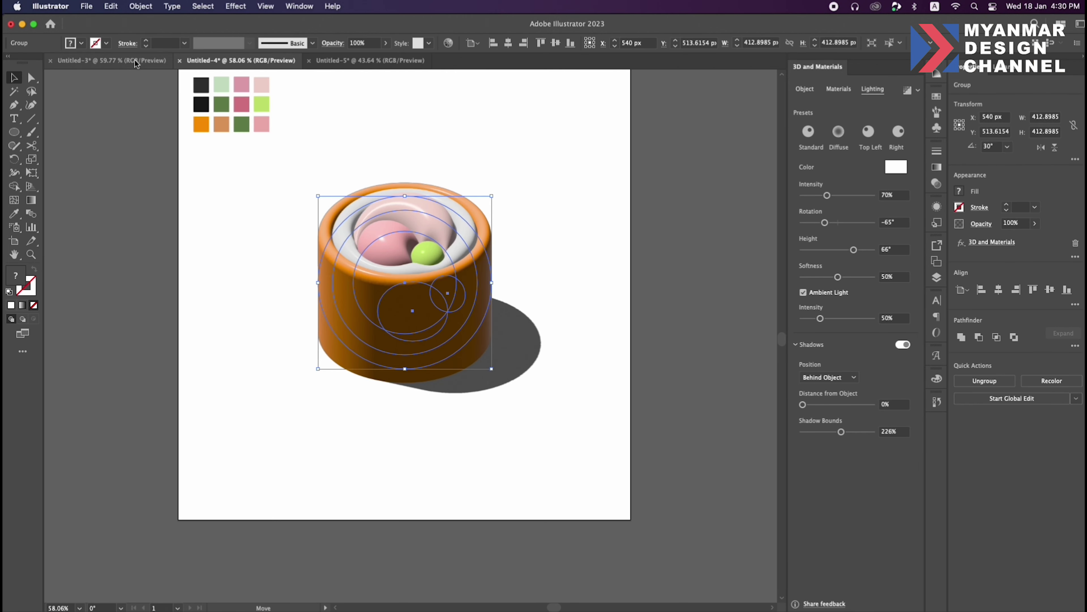
pyautogui.click(593, 216)
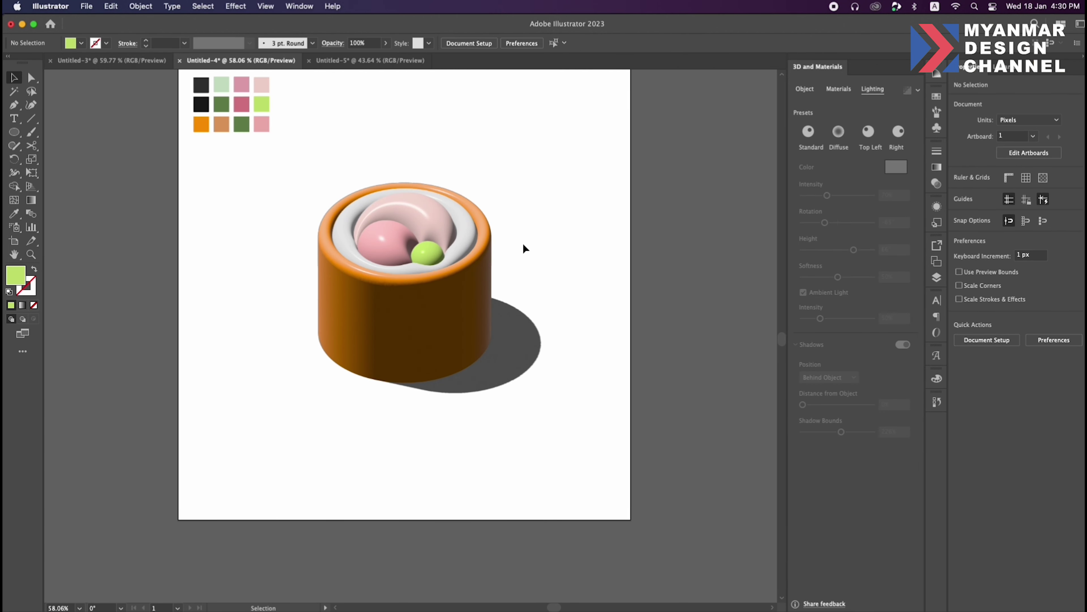
pyautogui.click(421, 219)
pyautogui.press('Delete')
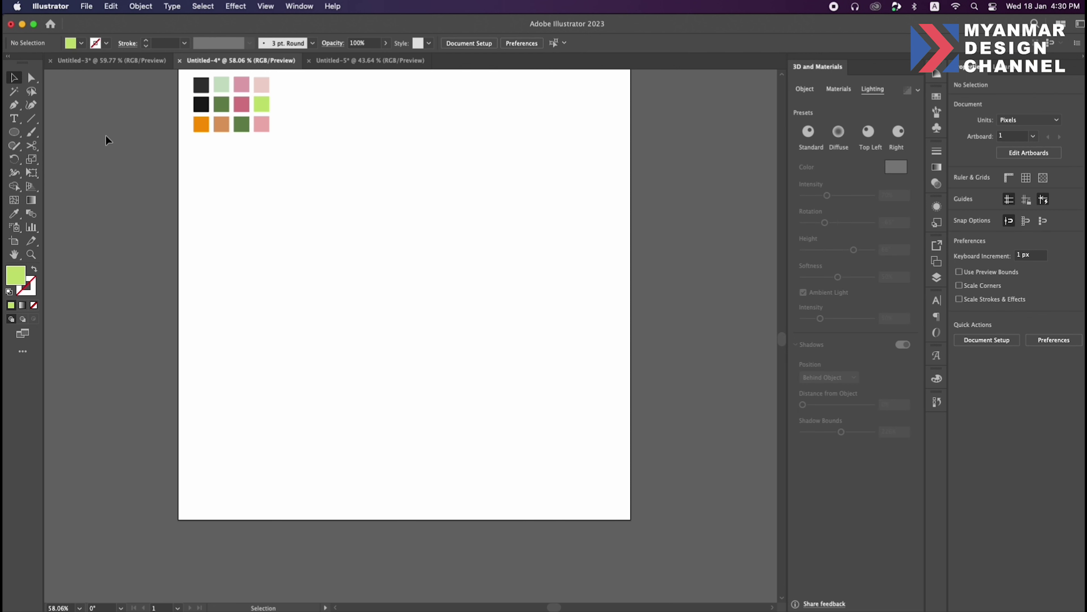
# - Draw a 448.68 px rounded square and centre it on the page
pyautogui.click(15, 133)
pyautogui.moveTo(327, 200); pyautogui.dragTo(463, 337)
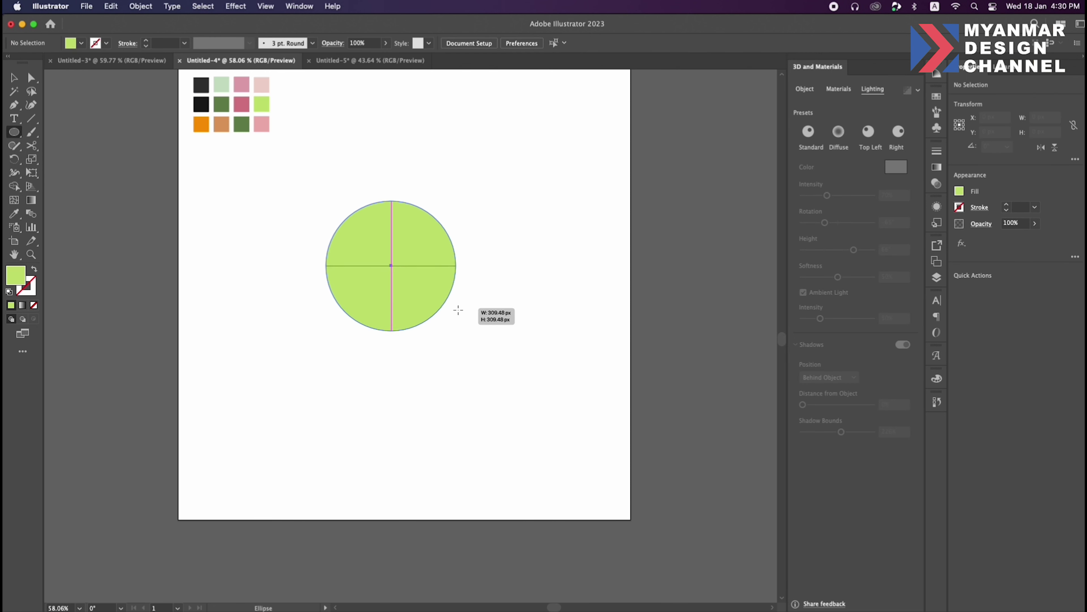
pyautogui.press('Delete')
pyautogui.moveTo(14, 132); pyautogui.dragTo(52, 145)
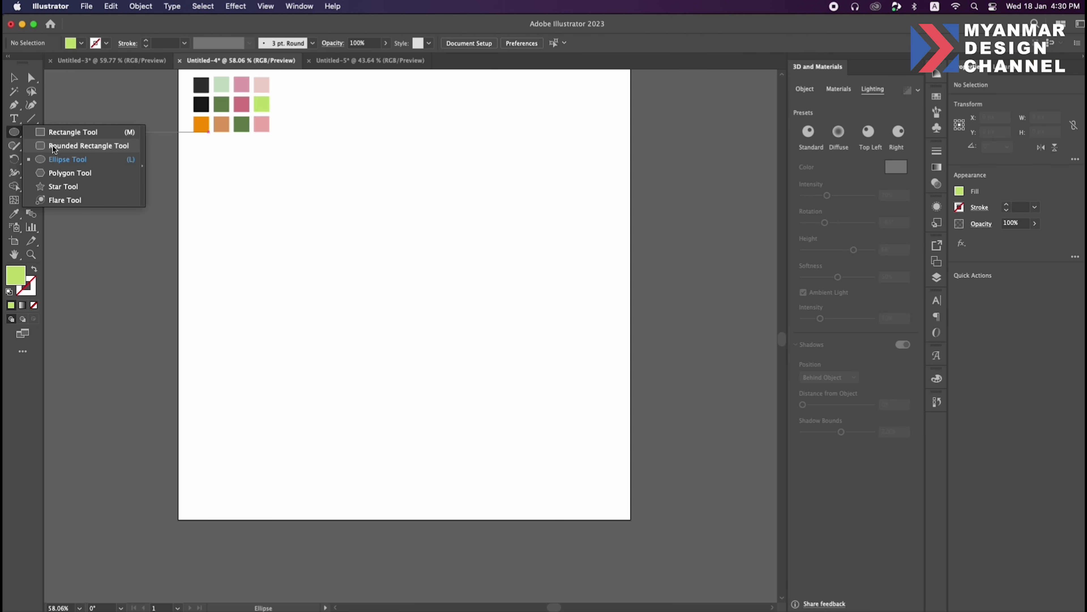
pyautogui.moveTo(372, 200); pyautogui.dragTo(555, 383)
pyautogui.press('v')
pyautogui.moveTo(486, 282); pyautogui.dragTo(430, 278)
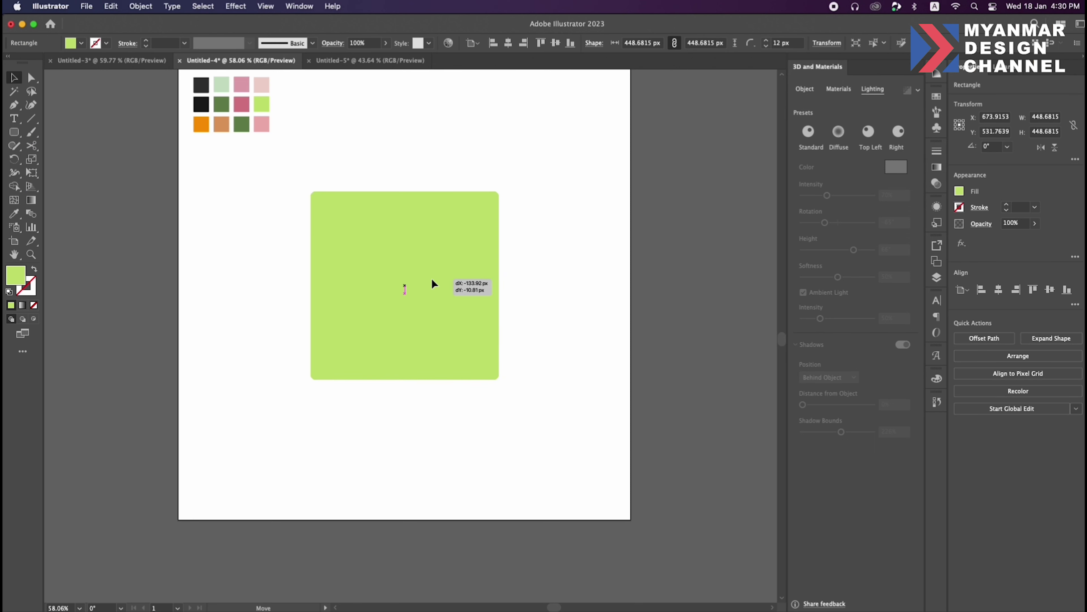
# - Fill the square dark grey and round its corners to 186.7 px
pyautogui.press('i')
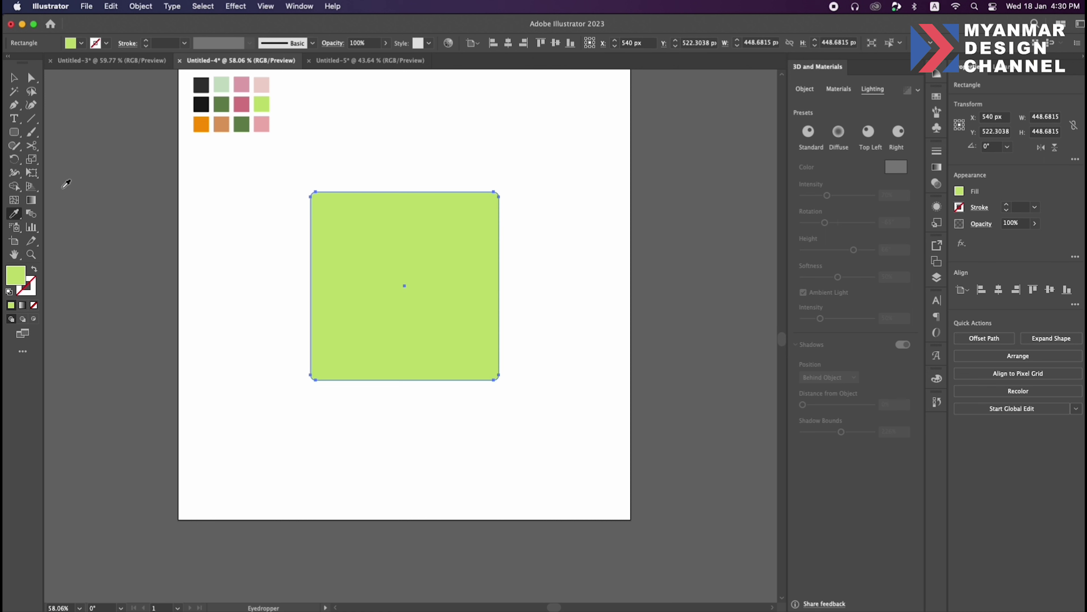
pyautogui.click(201, 89)
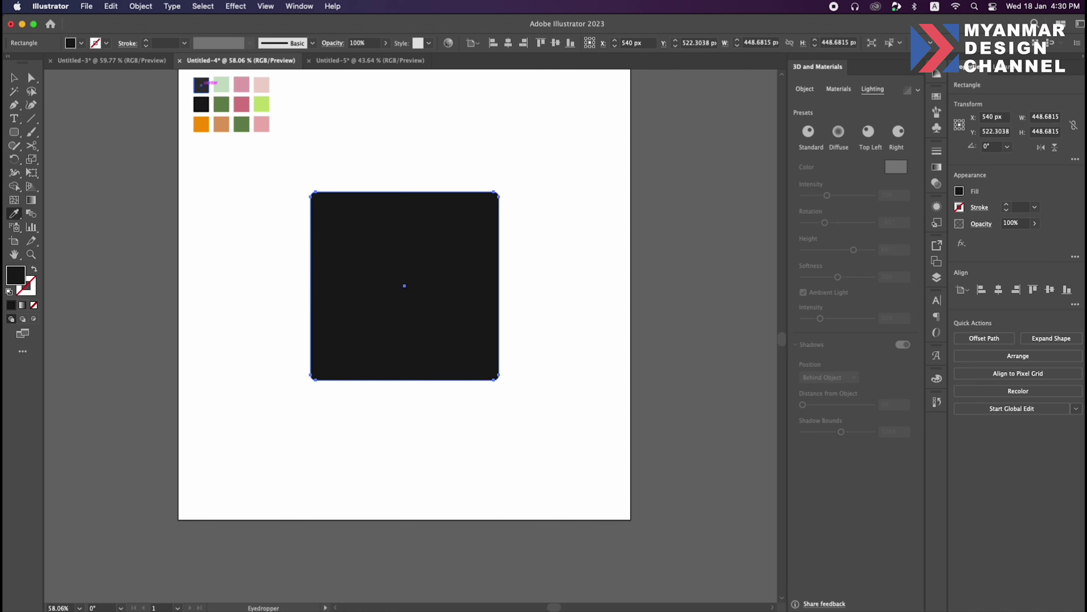
pyautogui.click(201, 86)
pyautogui.press('v')
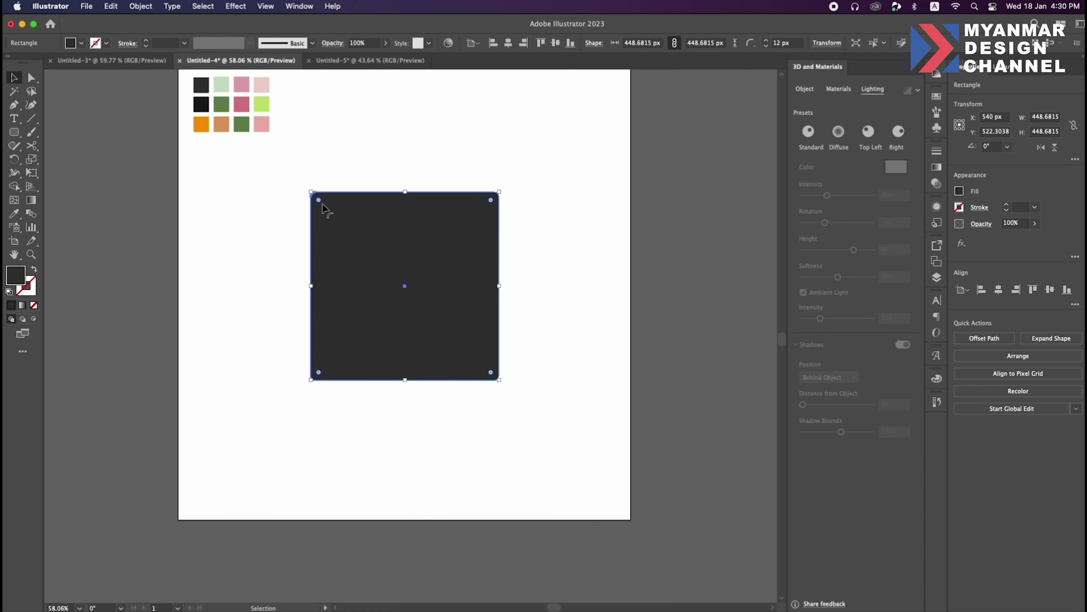
pyautogui.moveTo(318, 199); pyautogui.dragTo(382, 276)
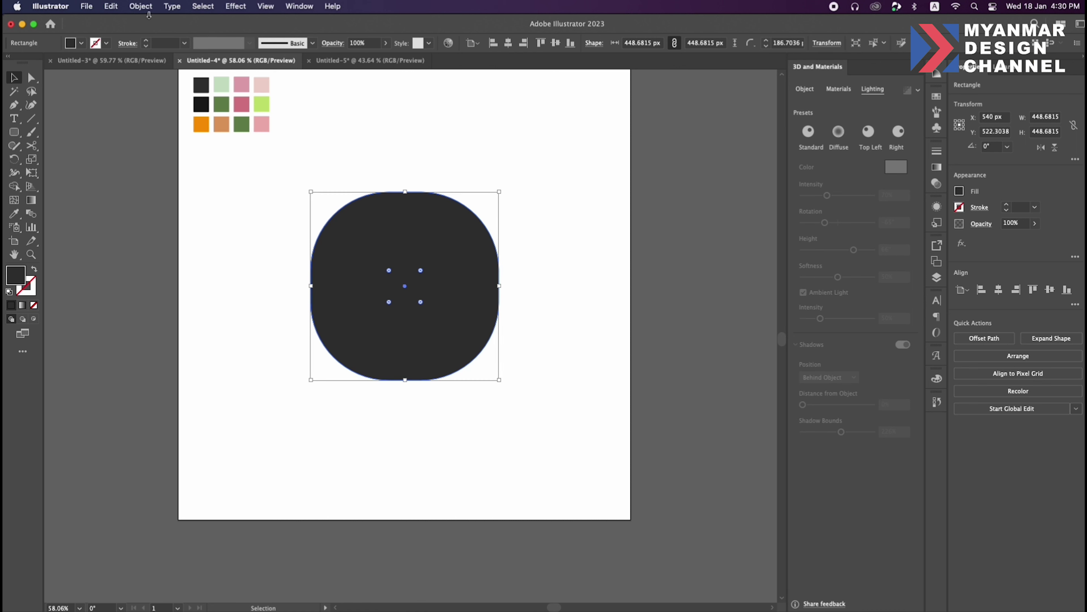
# - Create a -50 px inward offset path of the dark rounded square
pyautogui.click(141, 6)
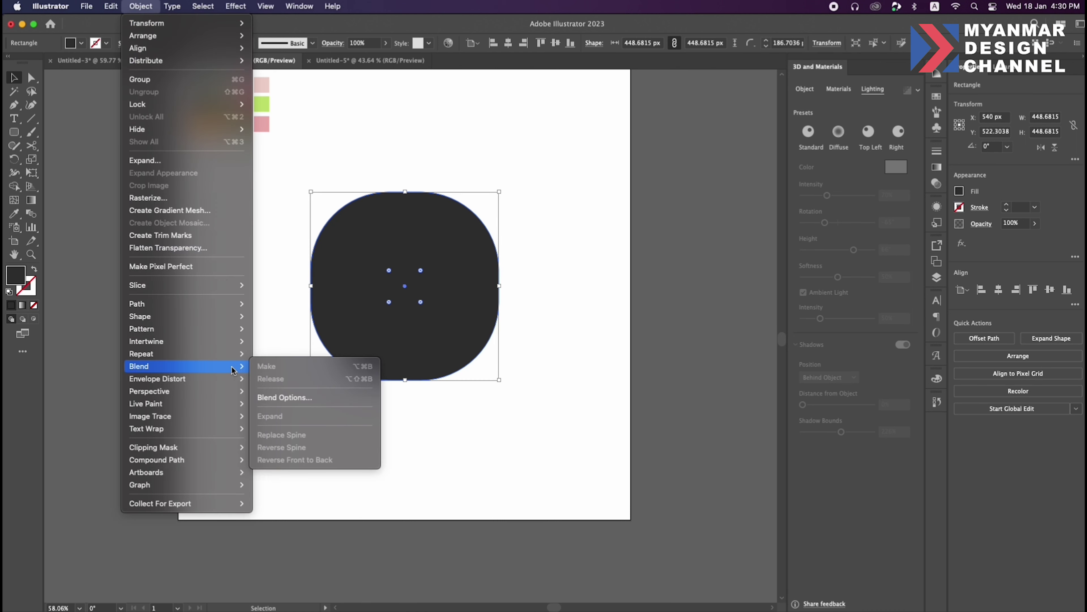
pyautogui.moveTo(137, 303)
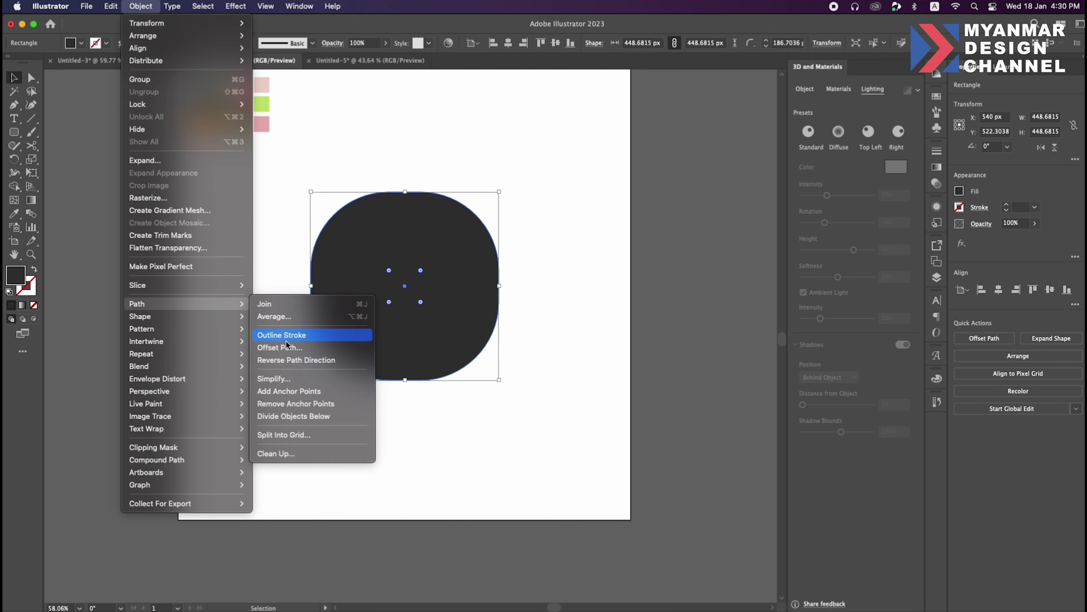
pyautogui.click(283, 347)
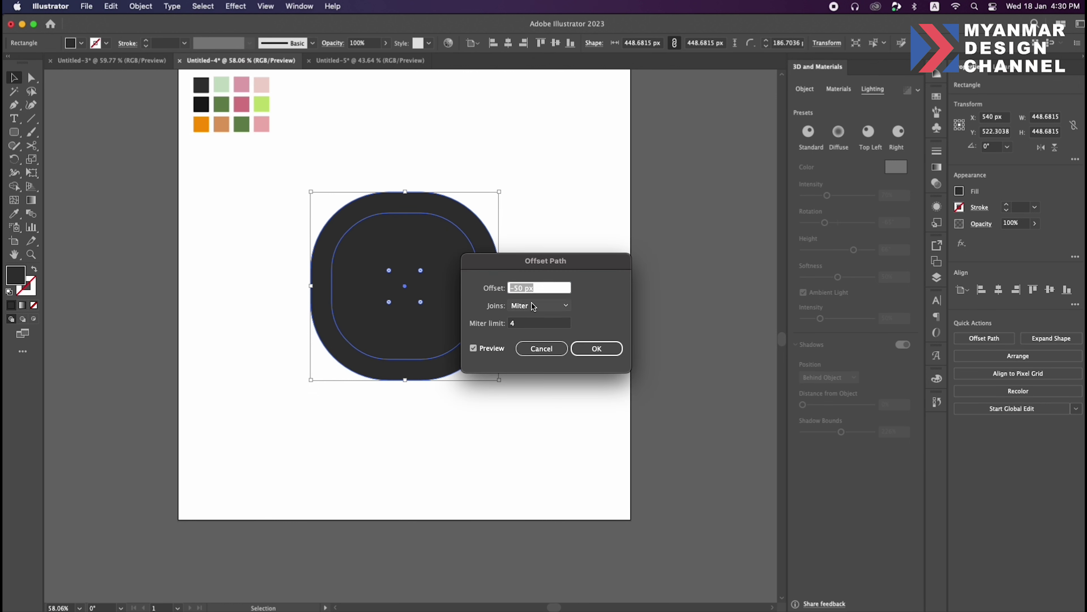
pyautogui.click(582, 346)
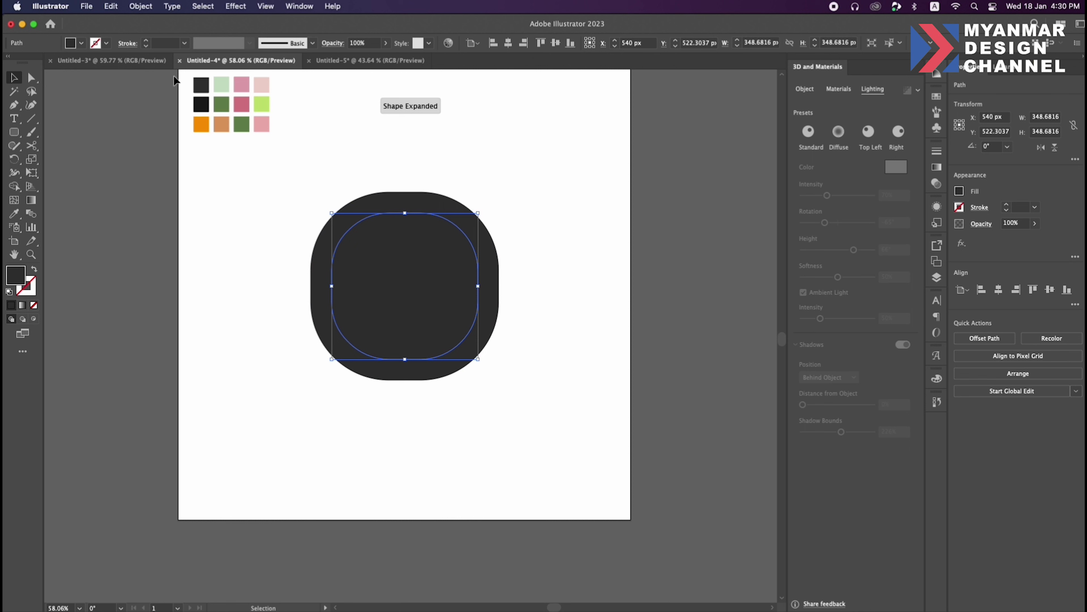
# - Fill the 348.68 px inner square white #ffffff and zoom in on the ring
pyautogui.doubleClick(21, 276)
pyautogui.moveTo(476, 143); pyautogui.dragTo(445, 121)
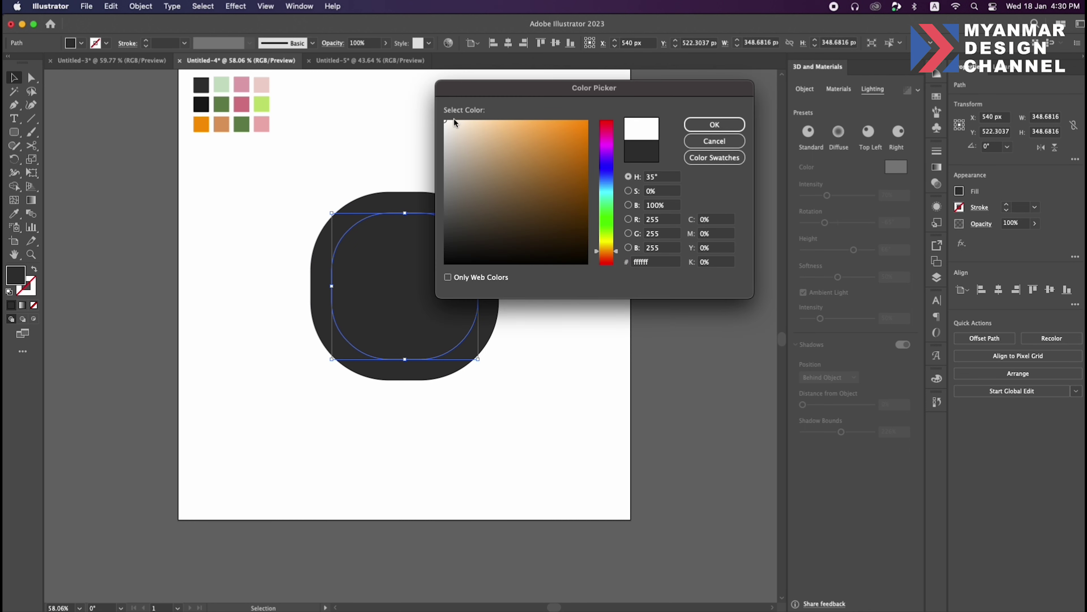
pyautogui.click(714, 124)
pyautogui.click(530, 278)
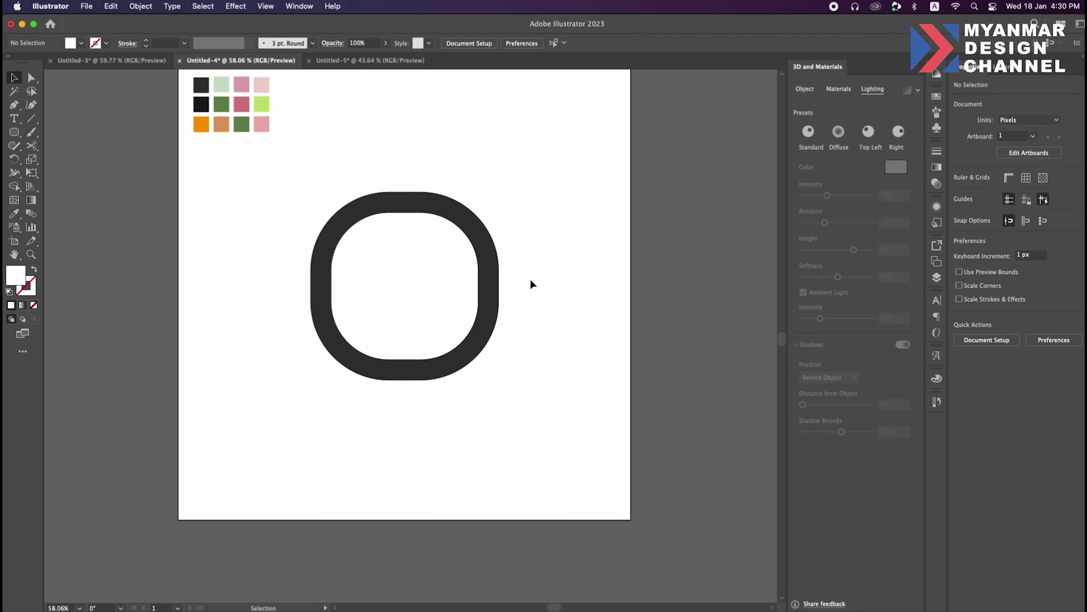
pyautogui.press('z')
pyautogui.moveTo(521, 275); pyautogui.dragTo(526, 277)
# - Draw a small 46.1 px circle inside the ring and fill it orange
pyautogui.scroll(-2, 482, 255)
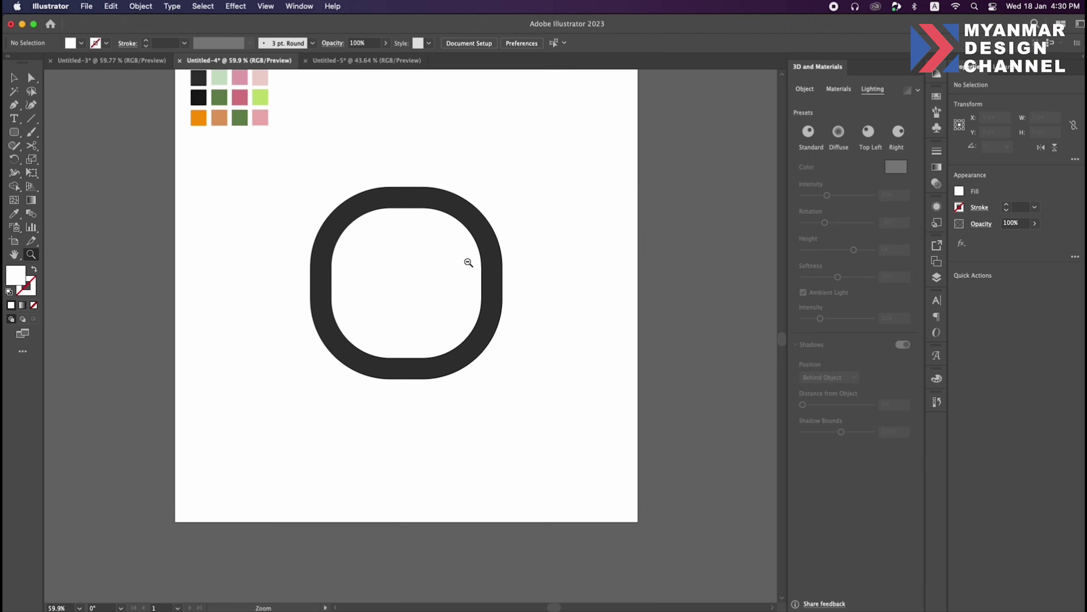
pyautogui.scroll(-1, 517, 243)
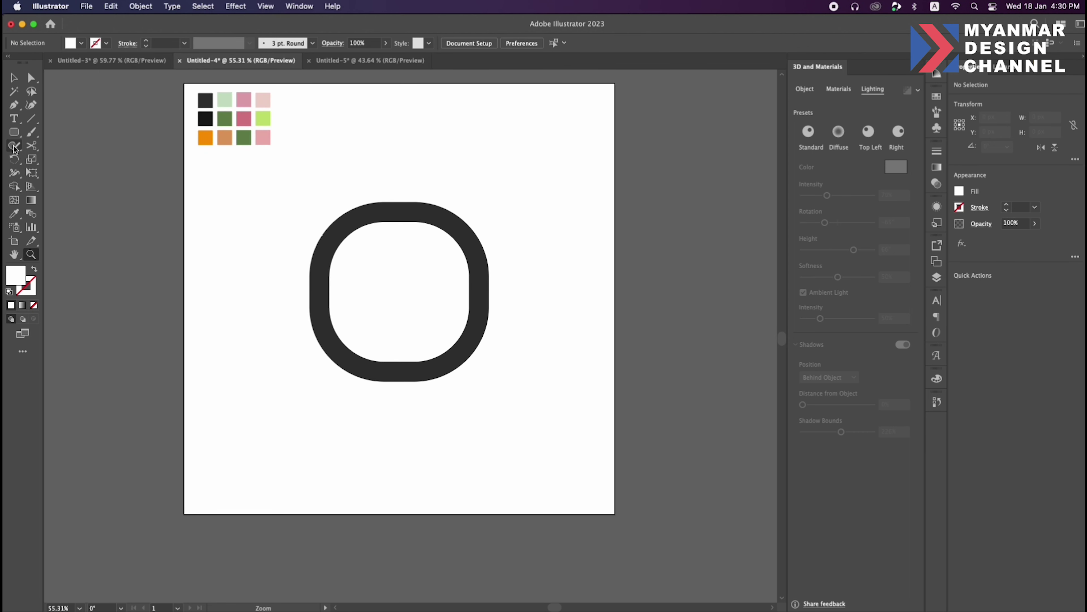
pyautogui.moveTo(14, 132); pyautogui.dragTo(64, 161)
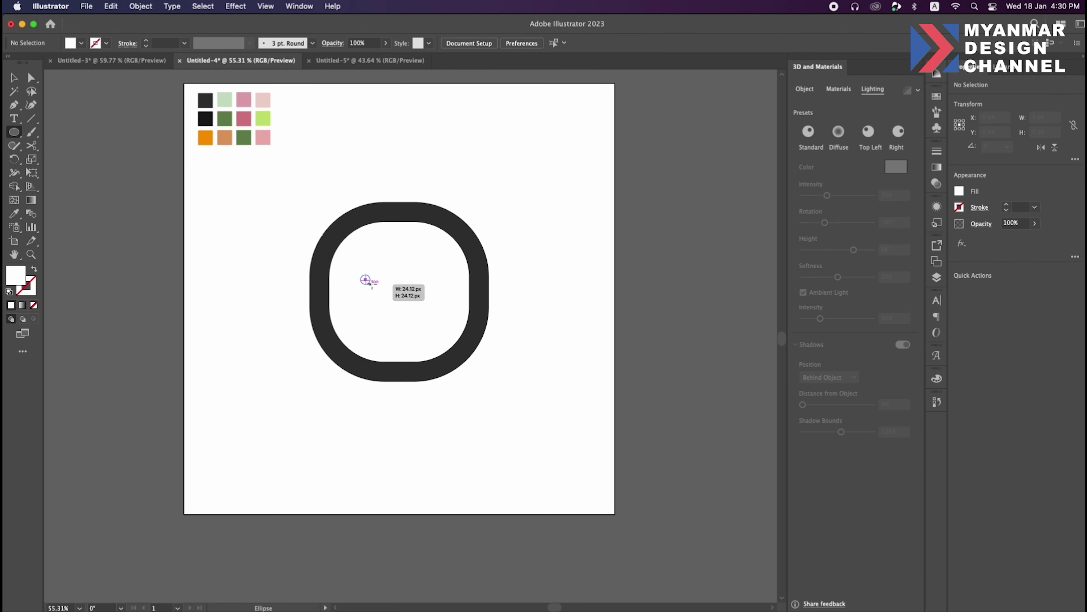
pyautogui.moveTo(366, 266); pyautogui.dragTo(385, 284)
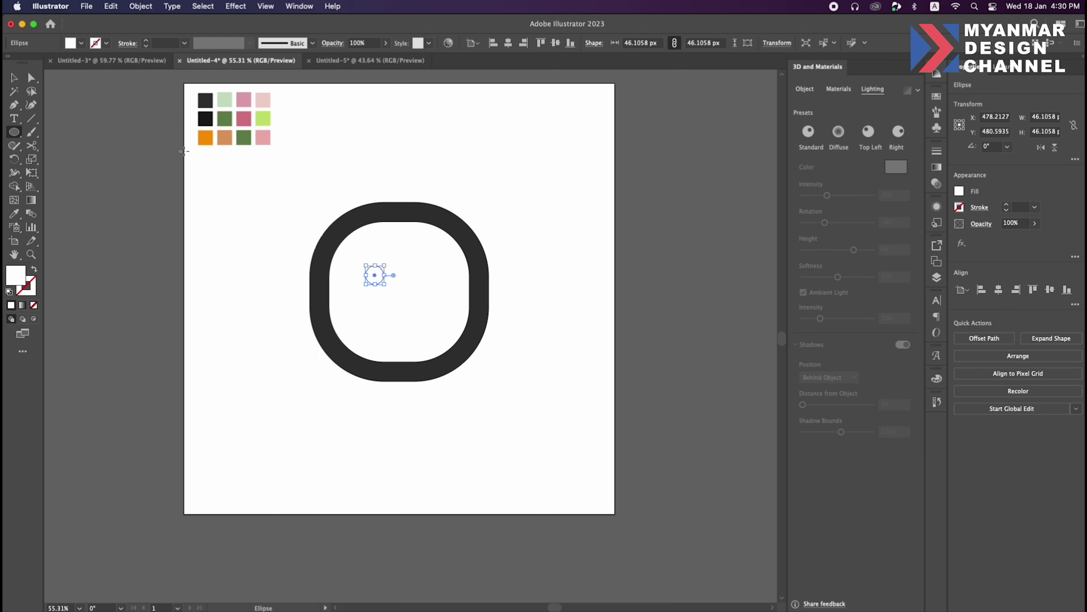
pyautogui.click(15, 213)
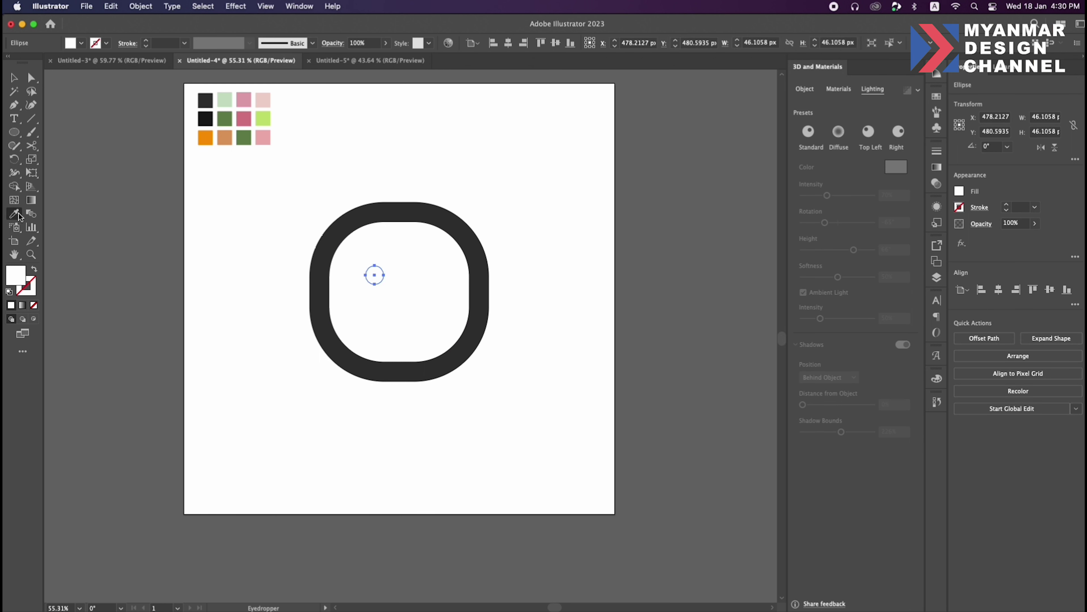
pyautogui.click(210, 135)
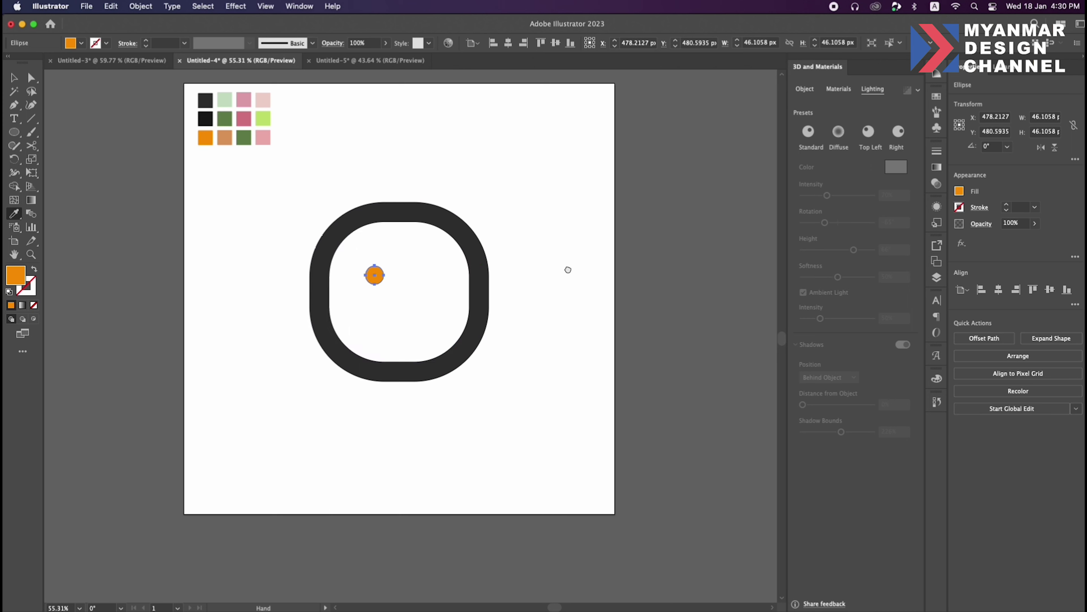
pyautogui.scroll(2, 568, 270)
pyautogui.press('v')
# - Copy the orange circle into a tight cluster of about twenty inside the ring
pyautogui.moveTo(395, 300)
pyautogui.mouseDown()
pyautogui.moveTo(407, 284)
pyautogui.moveTo(416, 301)
pyautogui.moveTo(426, 281)
pyautogui.moveTo(407, 319)
pyautogui.moveTo(385, 317)
pyautogui.moveTo(399, 339)
pyautogui.moveTo(430, 351)
pyautogui.moveTo(425, 327)
pyautogui.moveTo(444, 334)
pyautogui.moveTo(436, 308)
pyautogui.moveTo(449, 316)
pyautogui.moveTo(440, 294)
pyautogui.moveTo(425, 316)
pyautogui.moveTo(458, 302)
pyautogui.mouseUp()
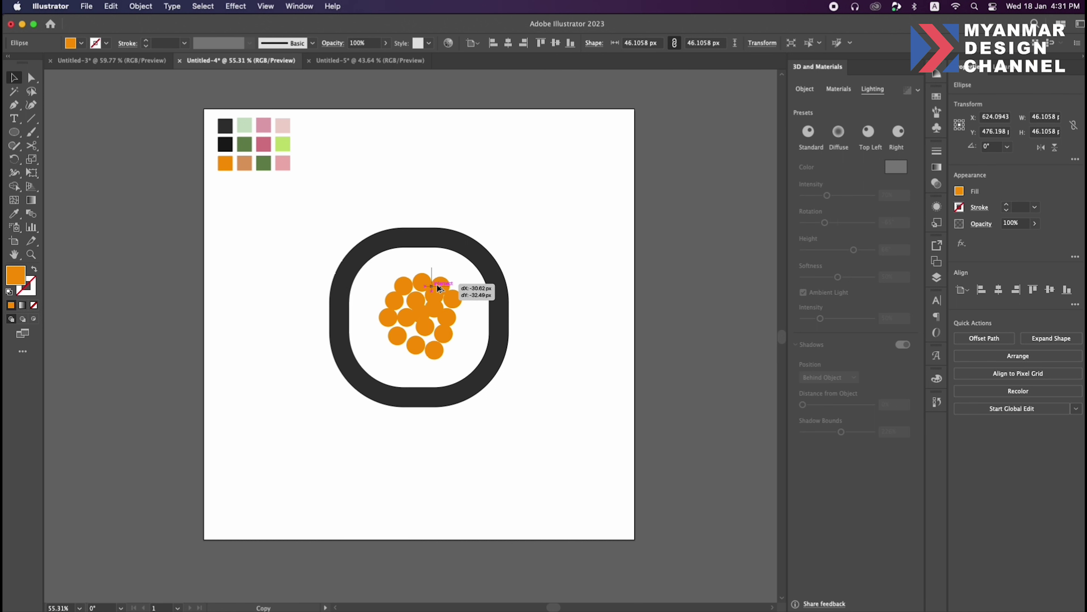
pyautogui.moveTo(444, 284)
pyautogui.mouseDown()
pyautogui.moveTo(448, 346)
pyautogui.moveTo(427, 328)
pyautogui.mouseUp()
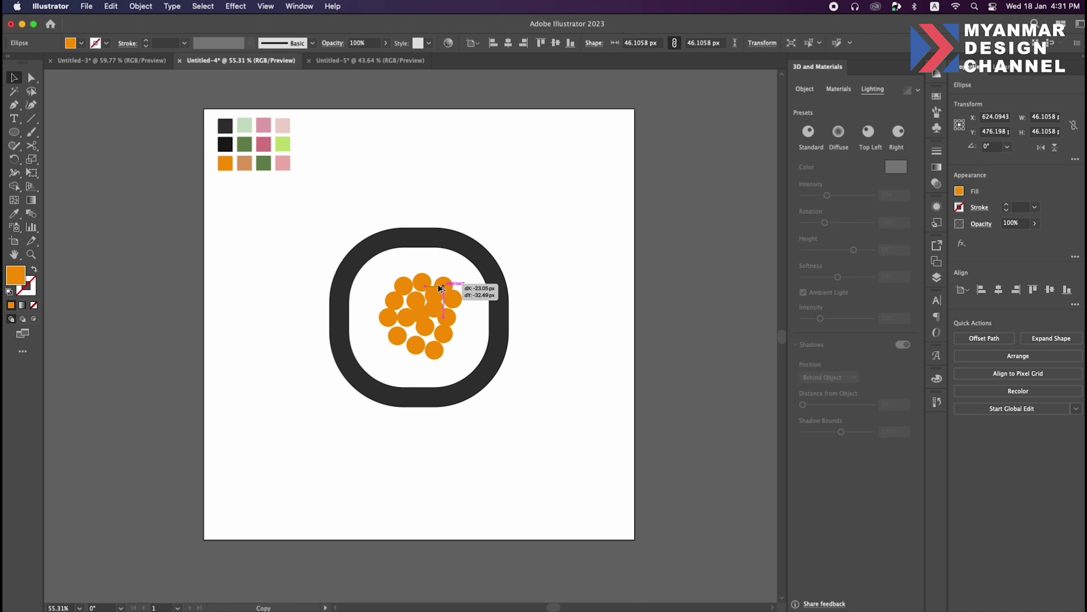
pyautogui.moveTo(409, 328)
pyautogui.mouseDown()
pyautogui.moveTo(444, 287)
pyautogui.moveTo(452, 346)
pyautogui.moveTo(459, 327)
pyautogui.moveTo(385, 333)
pyautogui.mouseUp()
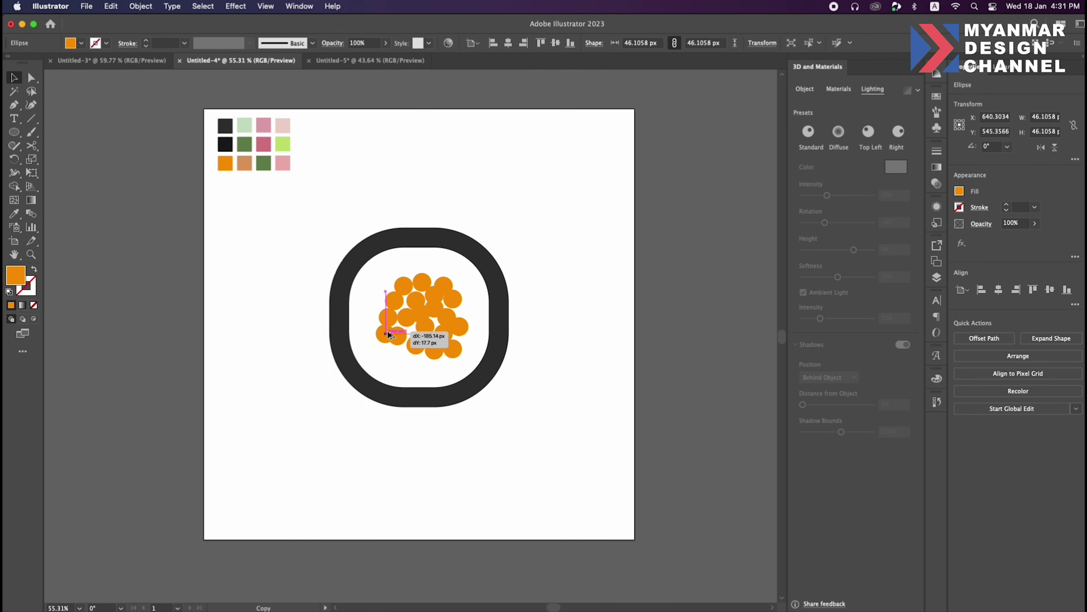
pyautogui.click(539, 302)
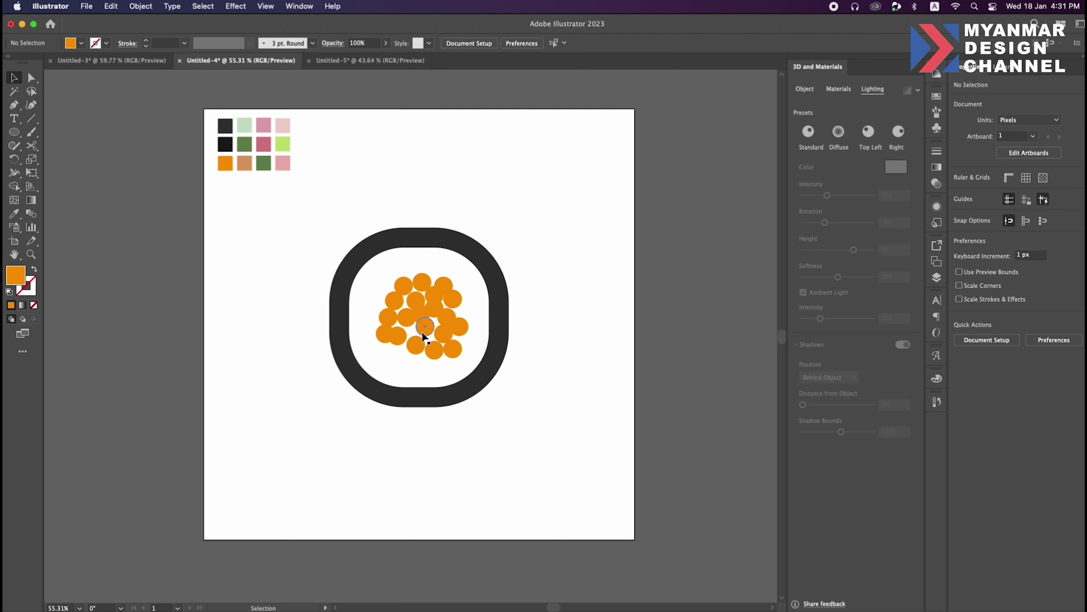
pyautogui.moveTo(416, 348)
pyautogui.mouseDown()
pyautogui.moveTo(420, 336)
pyautogui.moveTo(432, 349)
pyautogui.moveTo(452, 339)
pyautogui.mouseUp()
pyautogui.click(433, 349)
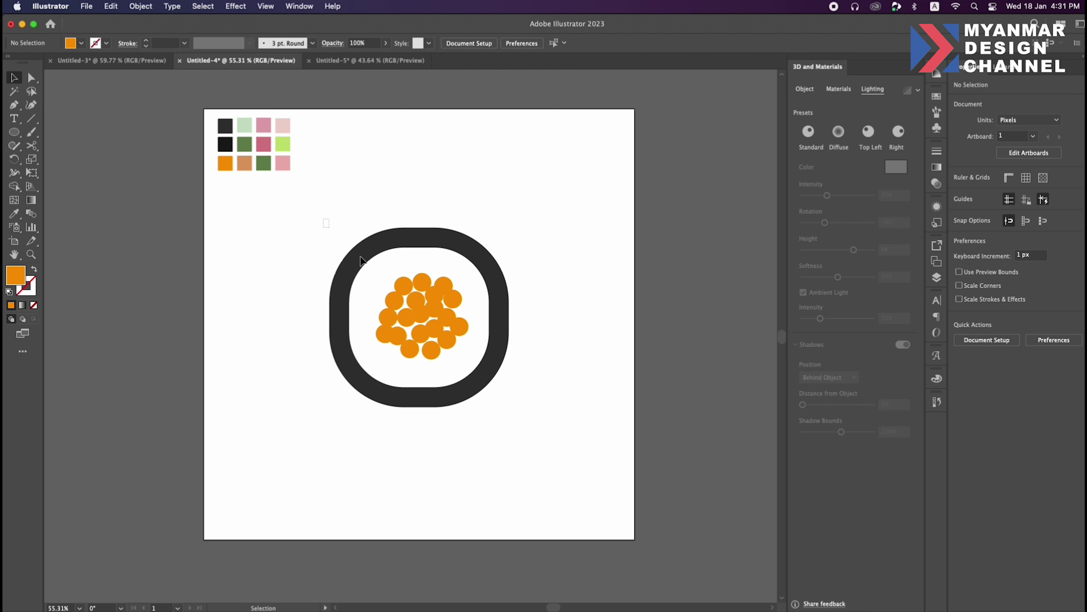
# - Group the ring with the orange circles and apply Inflate 3D
pyautogui.moveTo(322, 218); pyautogui.dragTo(523, 409)
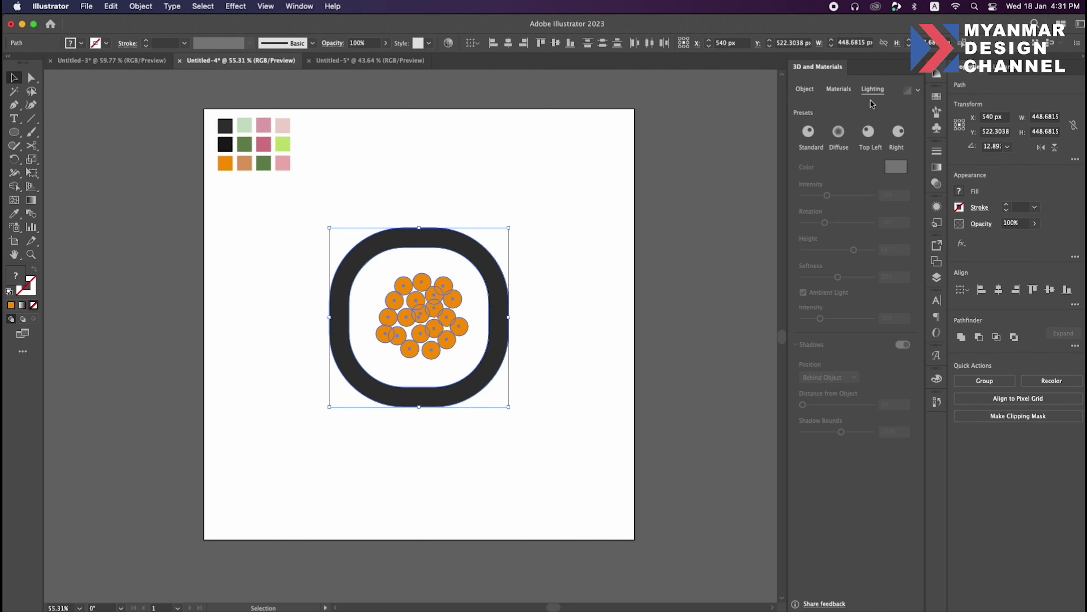
pyautogui.click(813, 91)
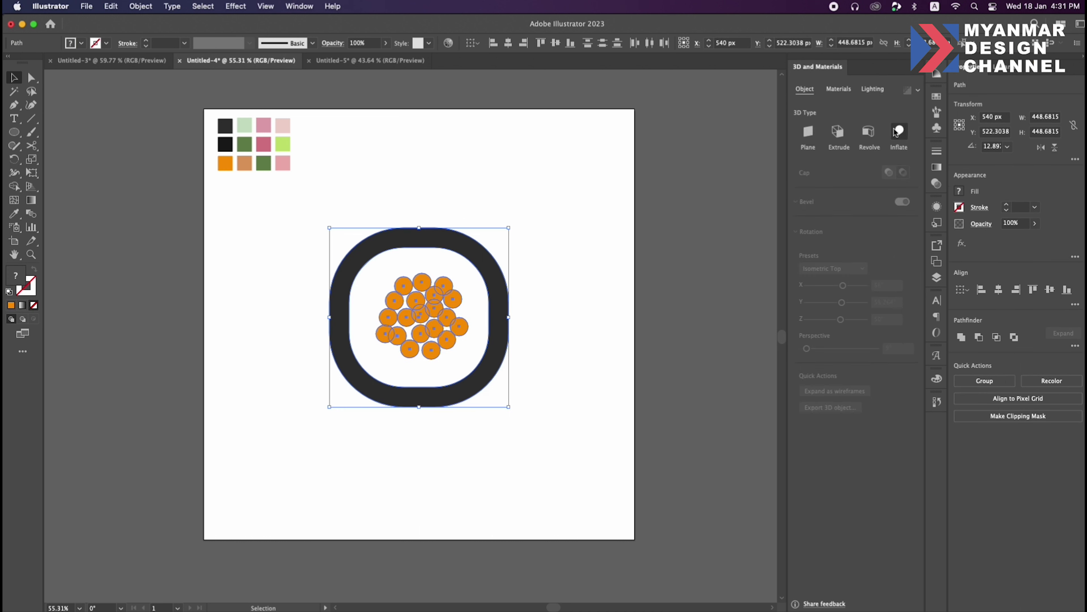
pyautogui.rightClick(487, 292)
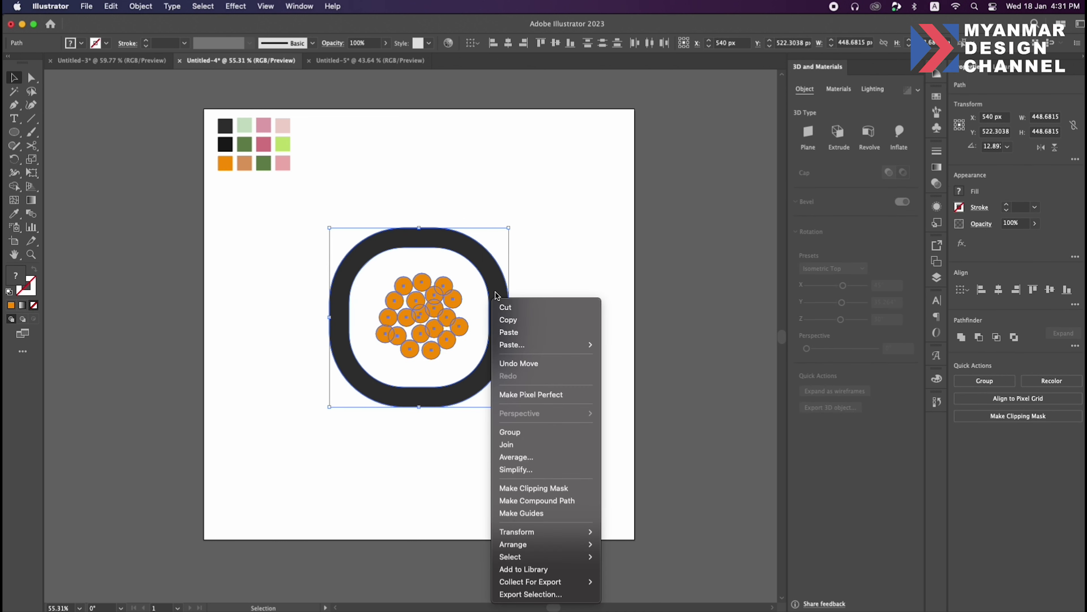
pyautogui.click(537, 428)
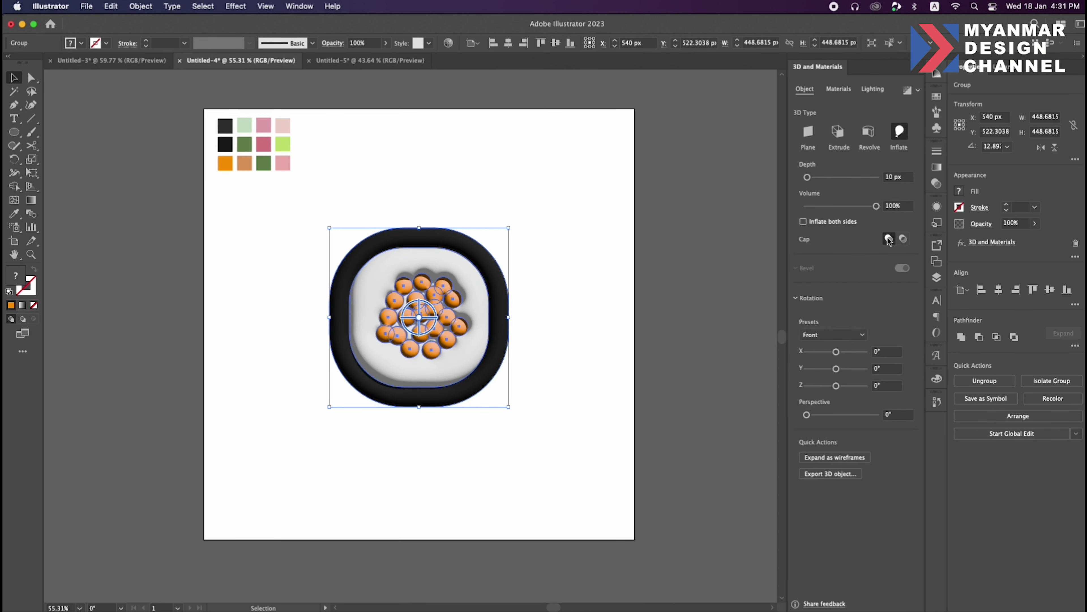
# - Set the 3D rotation to Isometric Top with 277 px depth
pyautogui.click(832, 334)
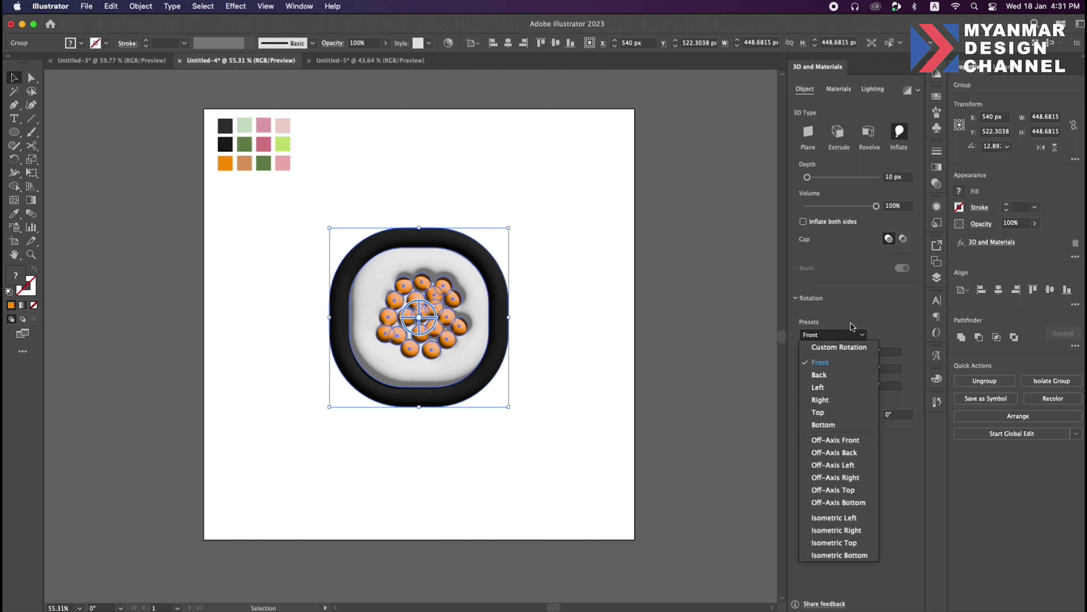
pyautogui.click(837, 551)
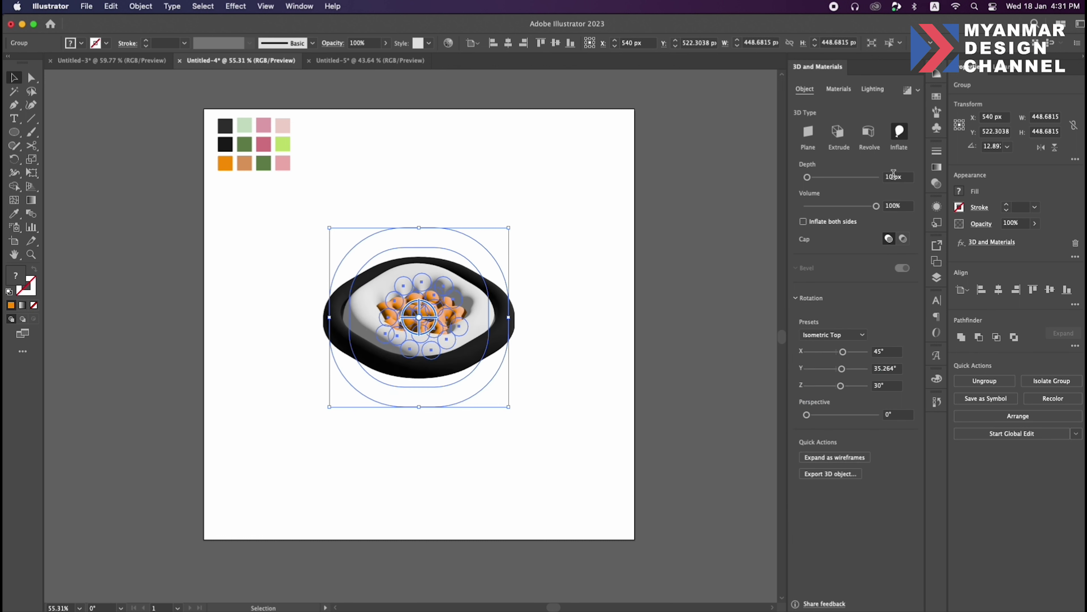
pyautogui.write('77')
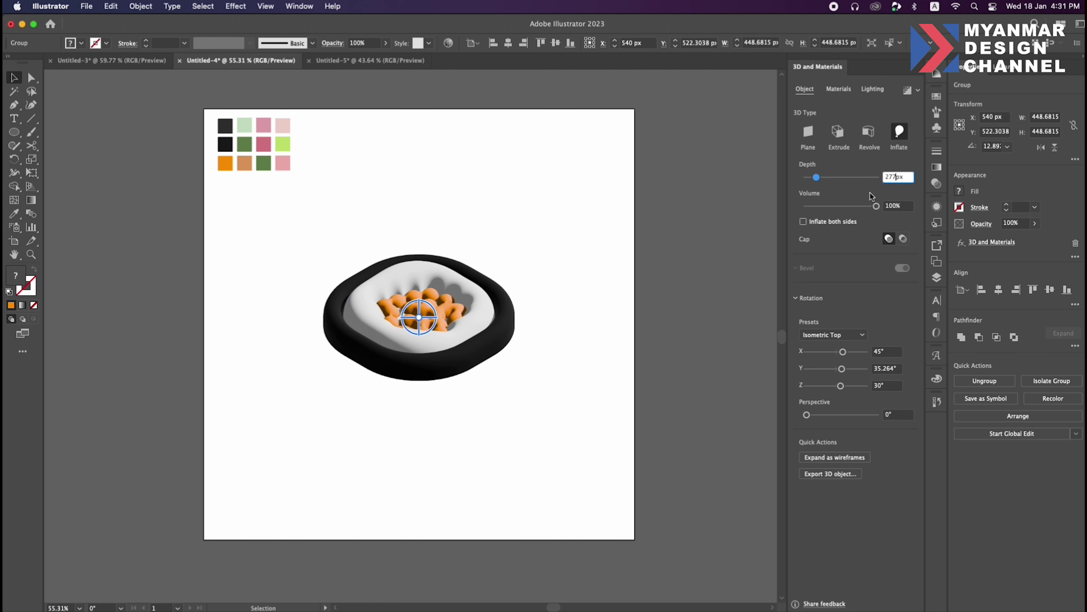
pyautogui.press('Return')
pyautogui.click(647, 255)
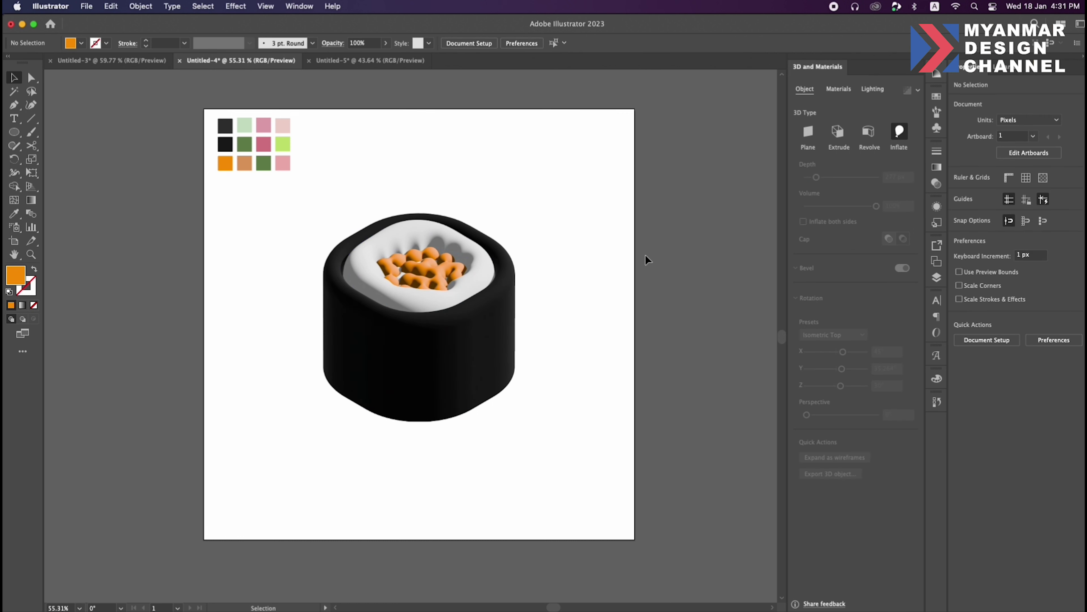
pyautogui.click(366, 252)
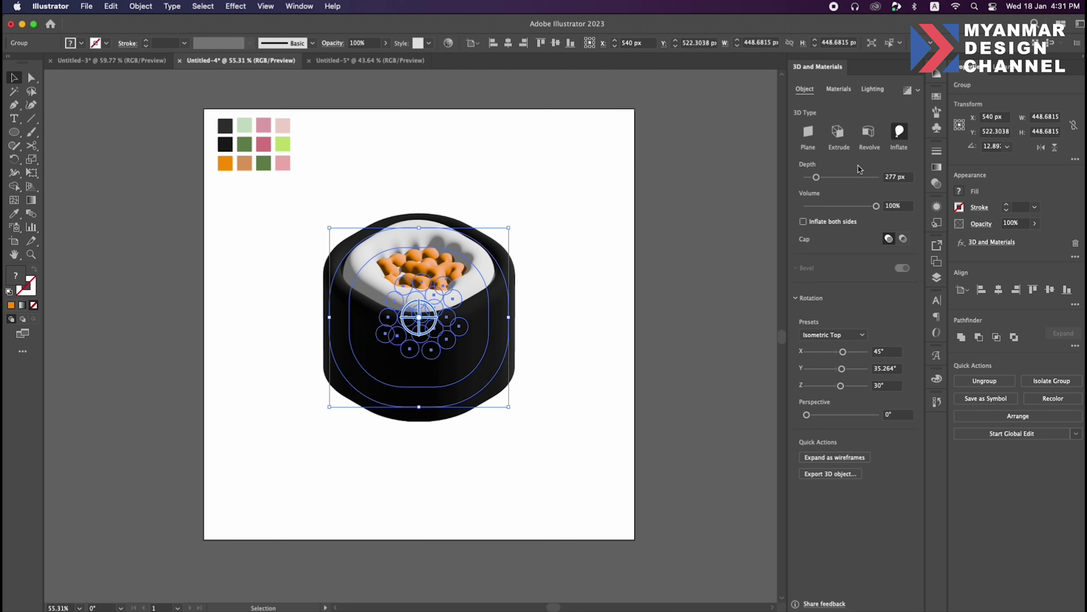
# - Set the 3D material to Roughness 0.2 and Metallic 0.1
pyautogui.click(839, 88)
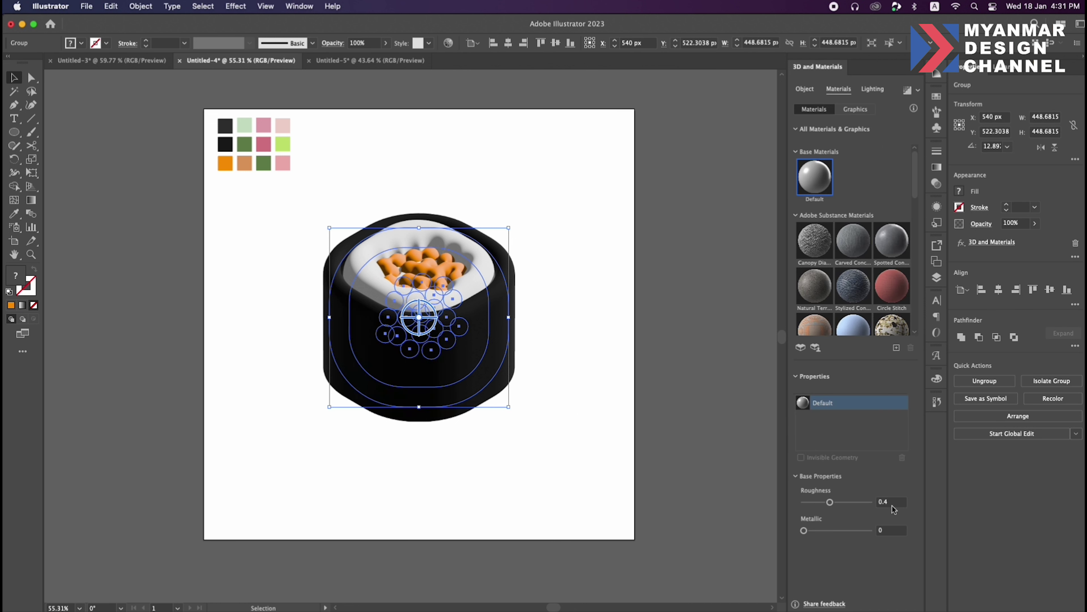
pyautogui.click(884, 502)
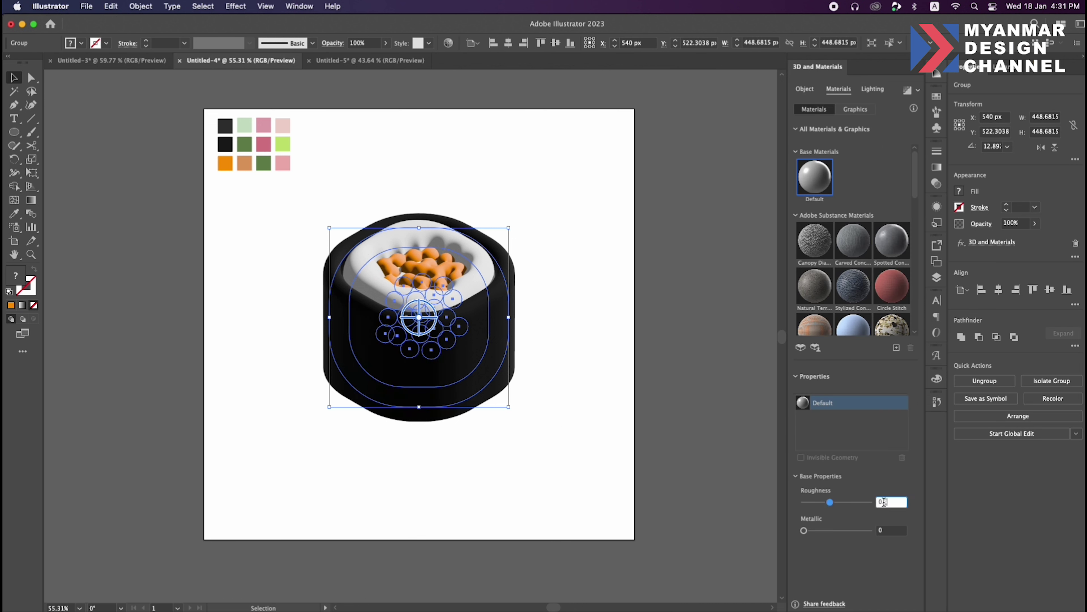
pyautogui.click(891, 531)
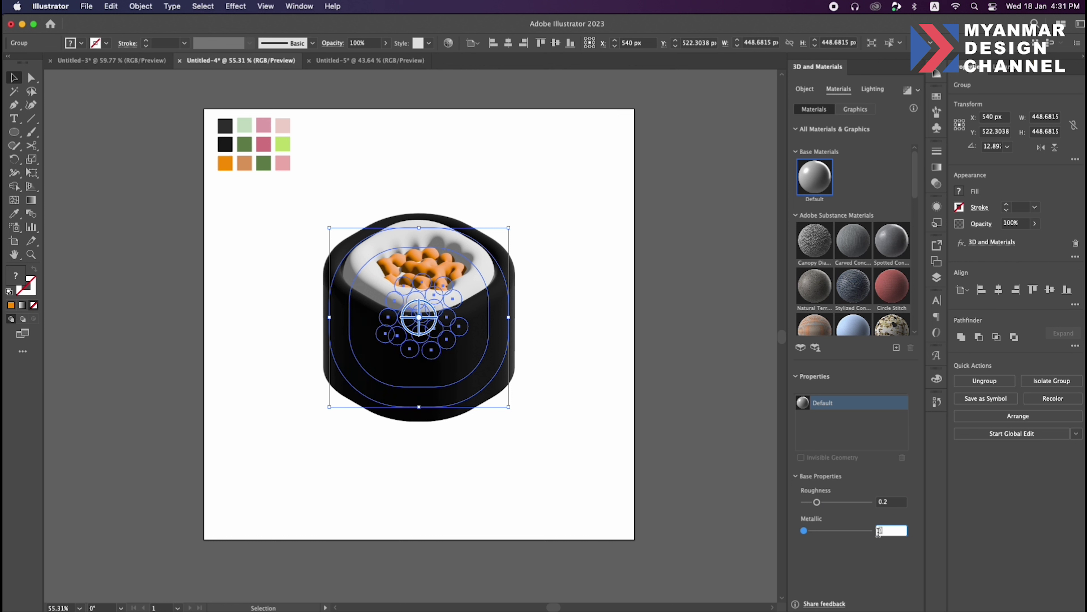
pyautogui.write('.1')
pyautogui.press('Return')
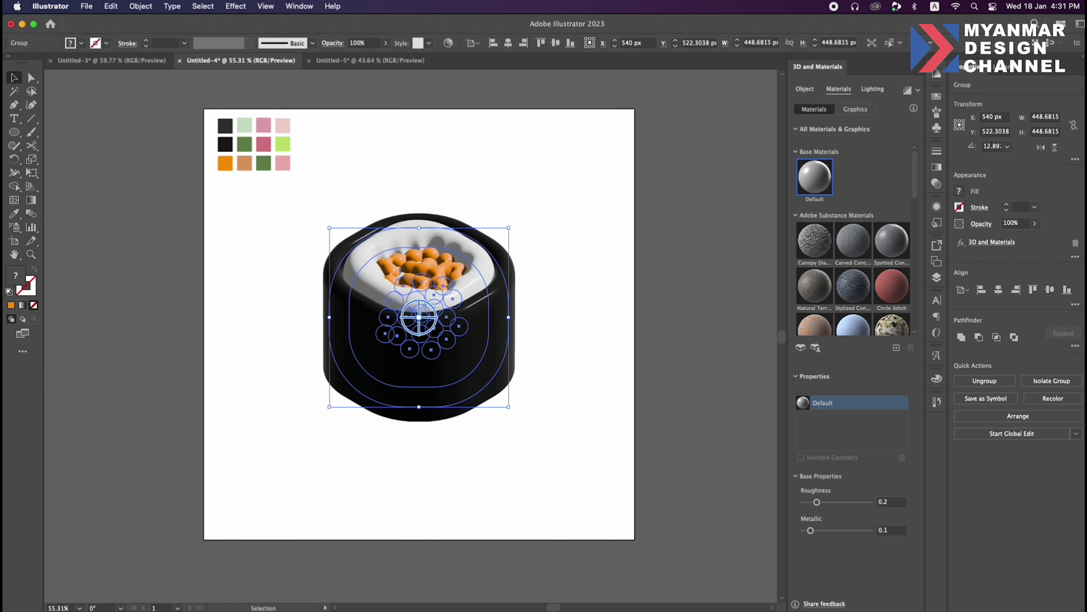
pyautogui.click(869, 90)
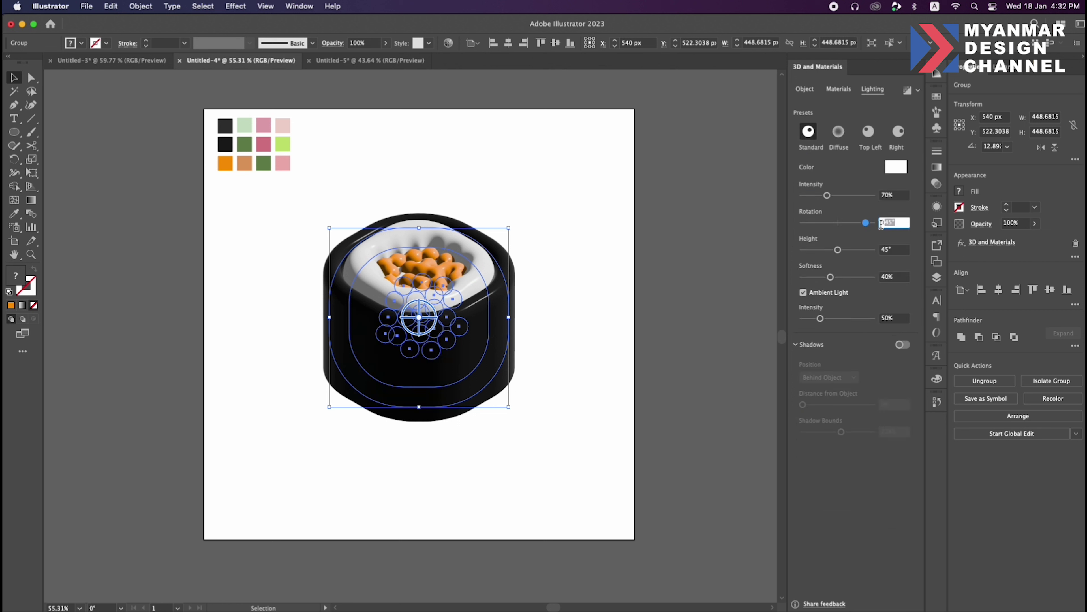
# - Set the light to -65° rotation, 66° height, 50% softness, with shadows on
pyautogui.write('-')
pyautogui.write('65')
pyautogui.press('Tab')
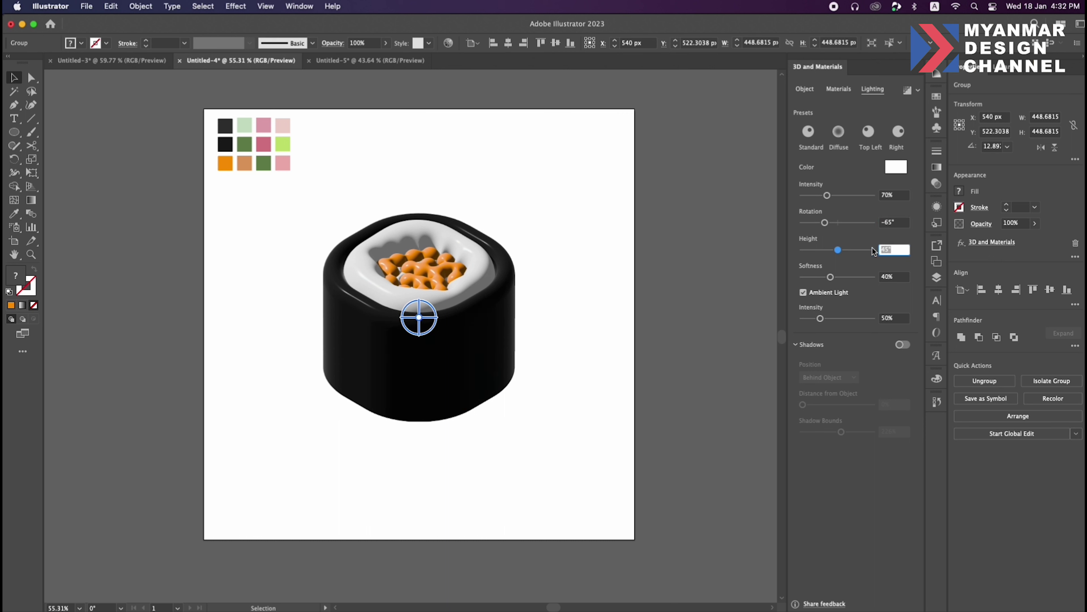
pyautogui.write('66')
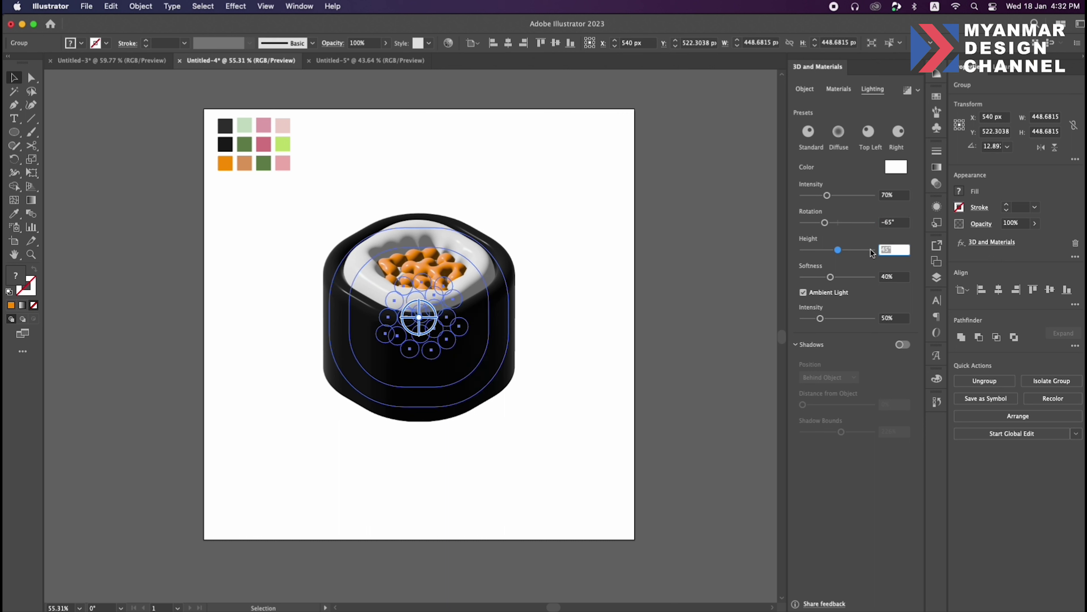
pyautogui.press('Return')
pyautogui.click(895, 276)
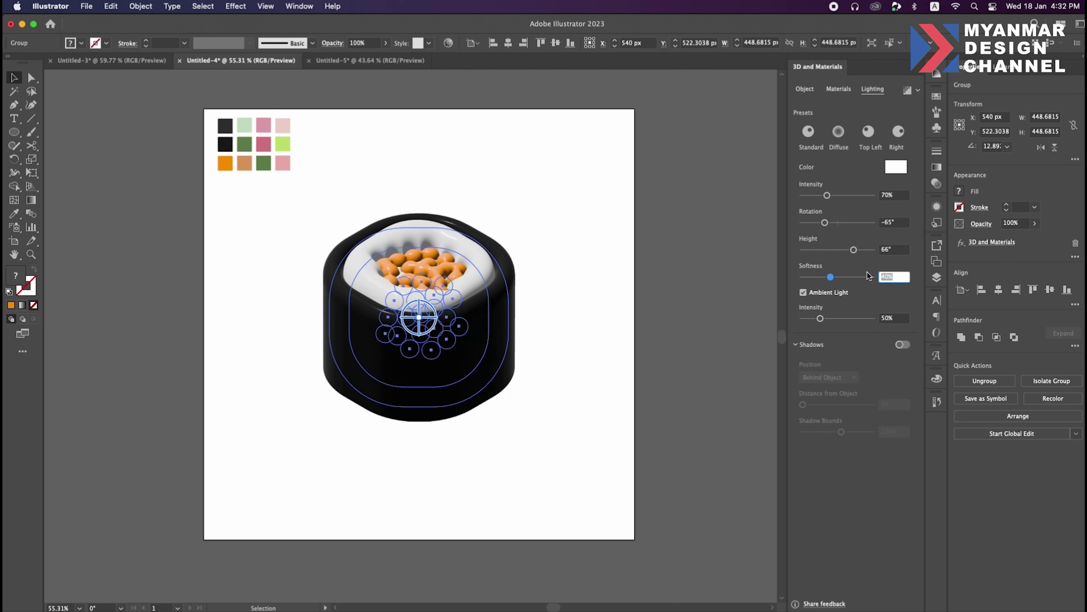
pyautogui.write('50')
pyautogui.click(901, 344)
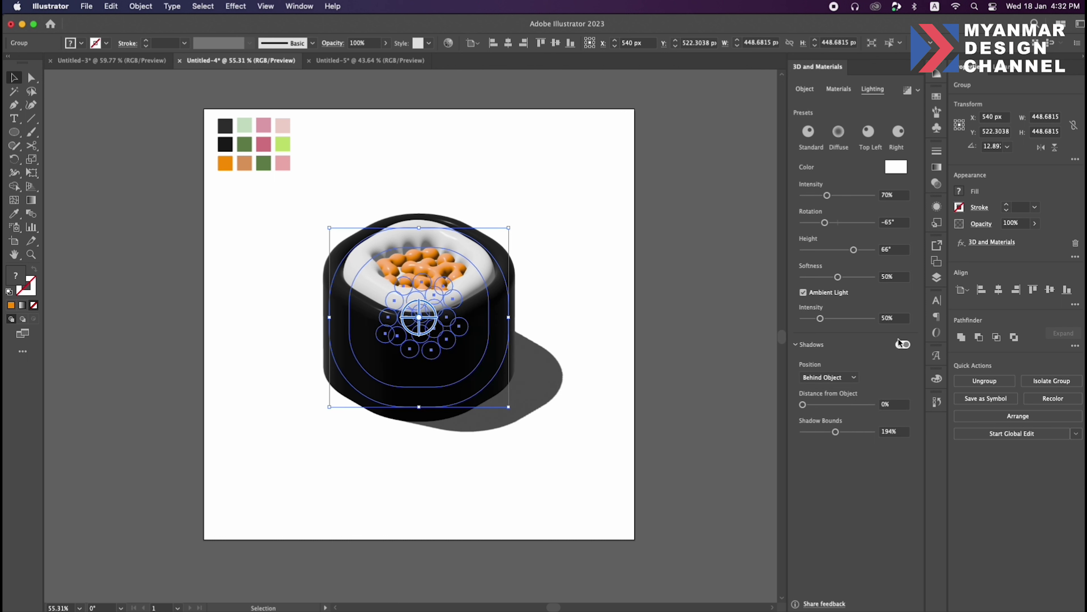
# - Preview the rendered black roll up close, then reselect it
pyautogui.click(712, 334)
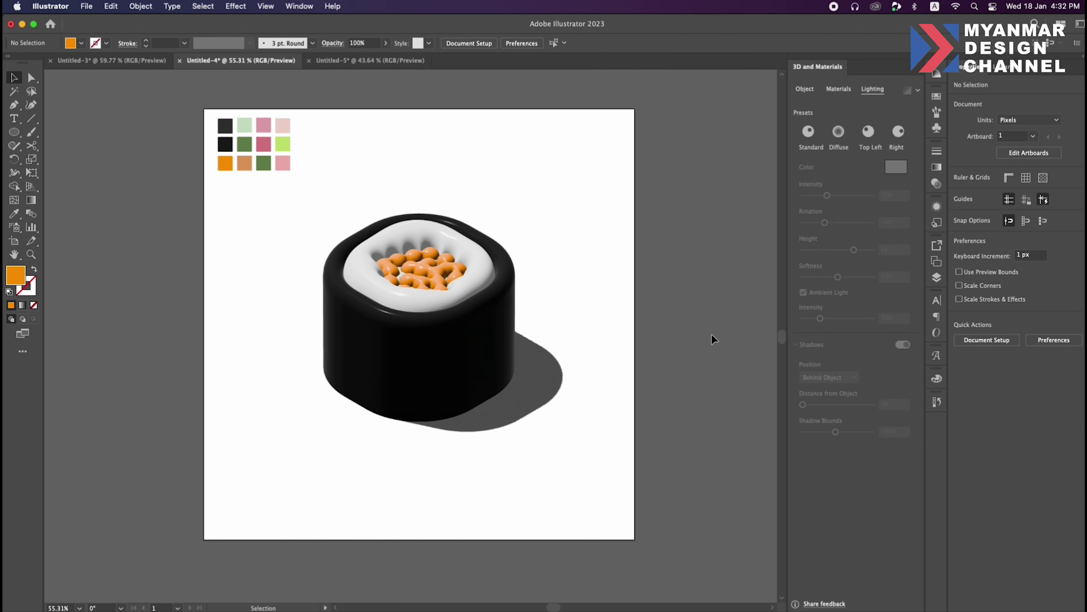
pyautogui.click(475, 249)
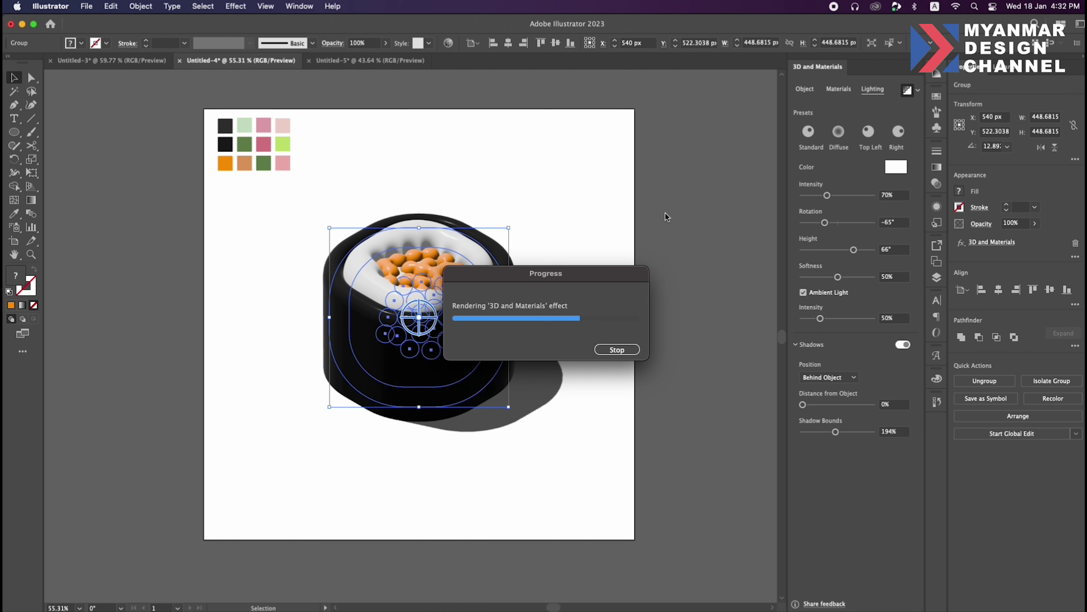
pyautogui.click(669, 214)
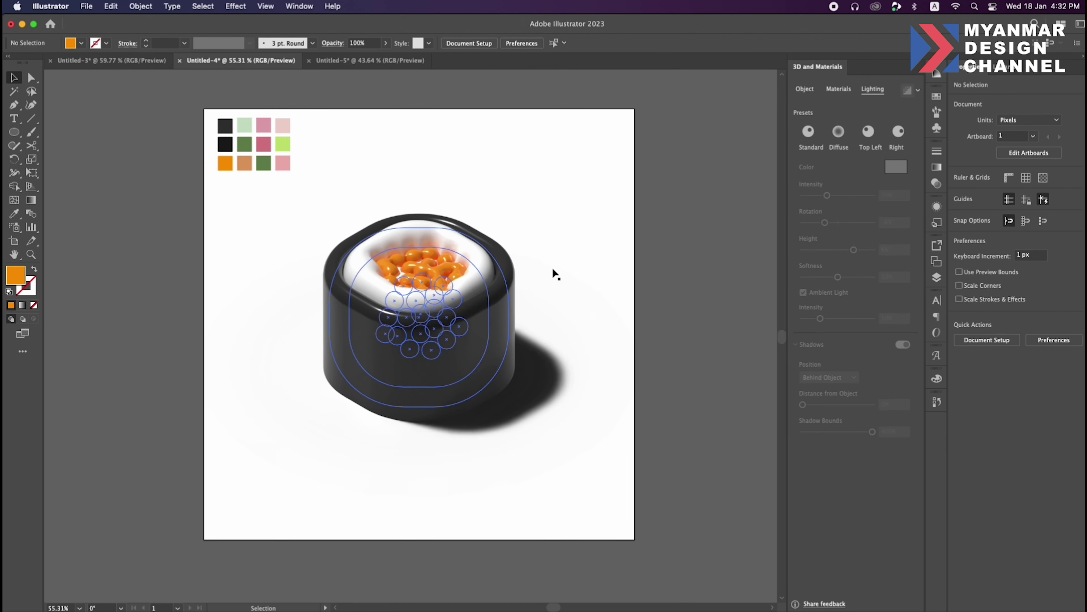
pyautogui.press('z')
pyautogui.click(567, 263)
pyautogui.keyDown('alt'); pyautogui.click(567, 264); pyautogui.keyUp('alt')
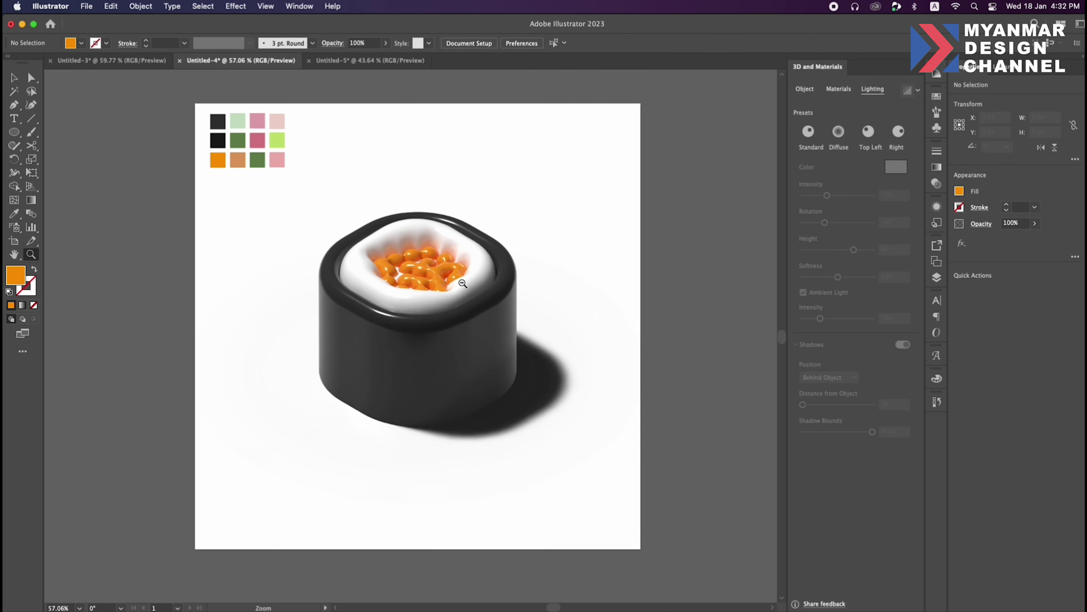
pyautogui.keyDown('super'); pyautogui.click(526, 286); pyautogui.keyUp('super')
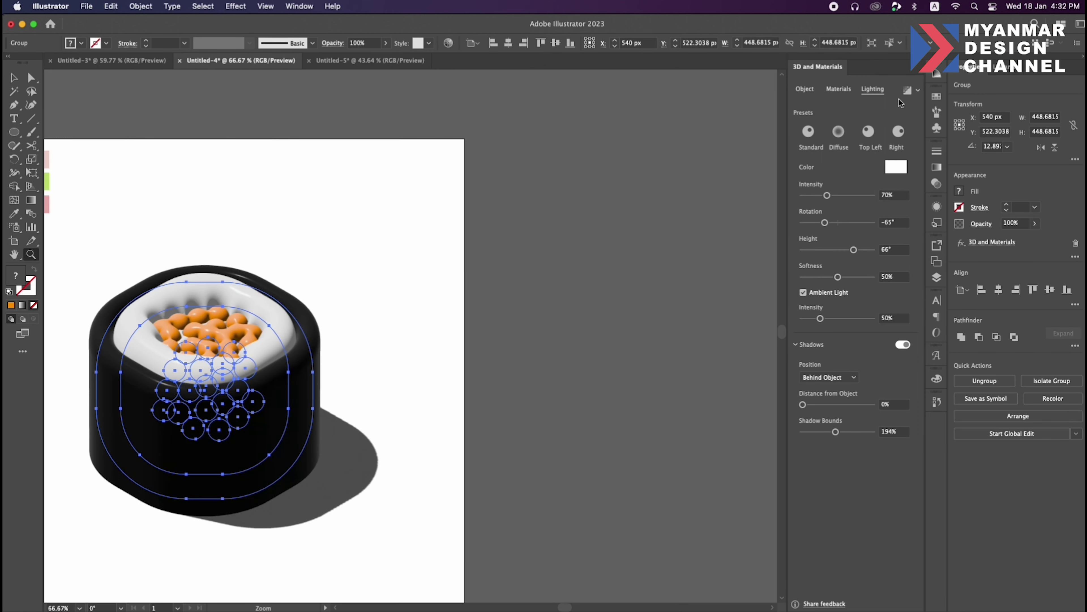
# - Move the black roll into the bottom-right slot beside the other rolls
pyautogui.press('v')
pyautogui.moveTo(411, 321)
pyautogui.mouseDown()
pyautogui.moveTo(395, 63)
pyautogui.moveTo(518, 403)
pyautogui.moveTo(568, 396)
pyautogui.mouseUp()
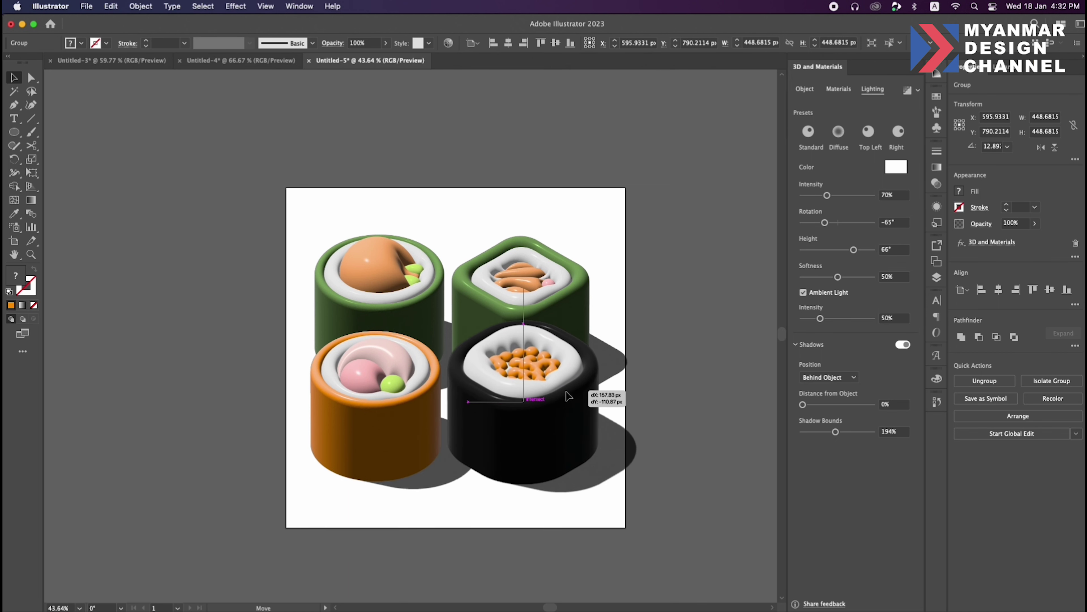
pyautogui.moveTo(568, 396); pyautogui.dragTo(569, 396)
pyautogui.click(611, 385)
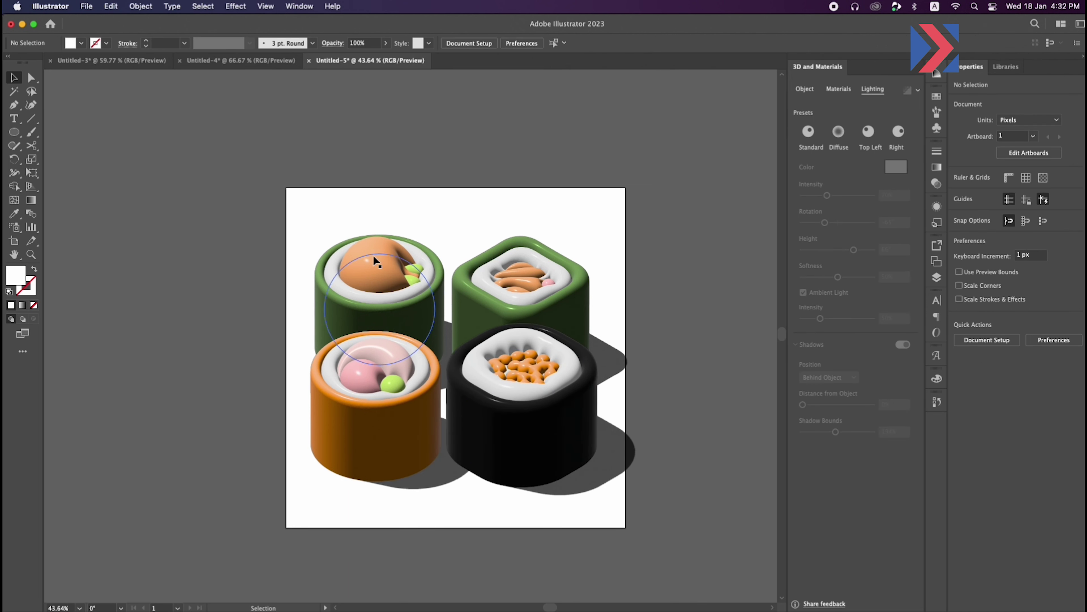
# - Select the rolls and raise their Shadow Bounds to 400%
pyautogui.hotkey('ctrl', 'a')
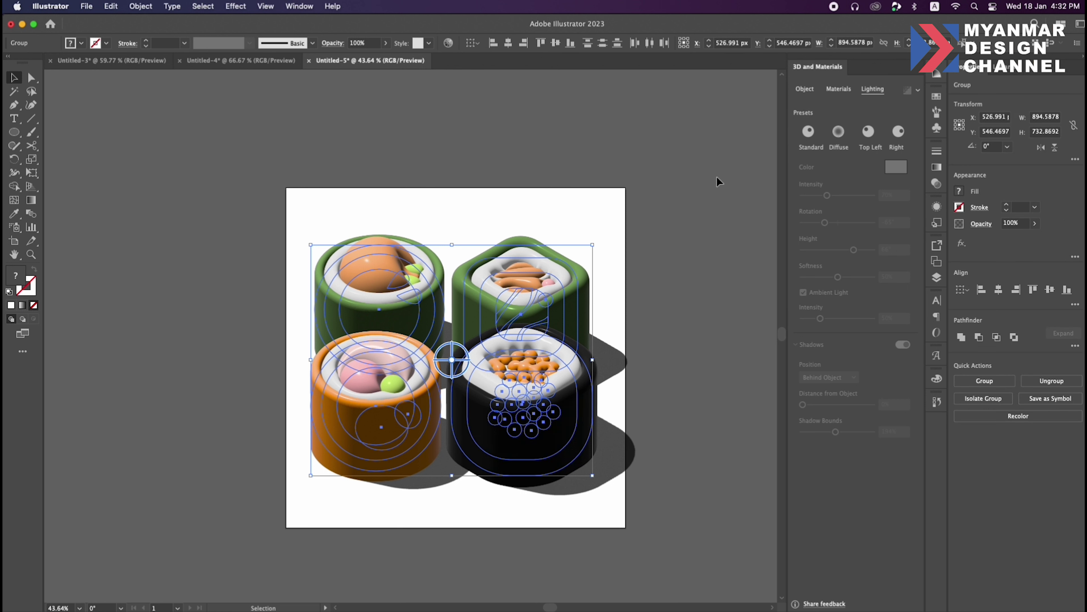
pyautogui.click(684, 195)
pyautogui.click(574, 268)
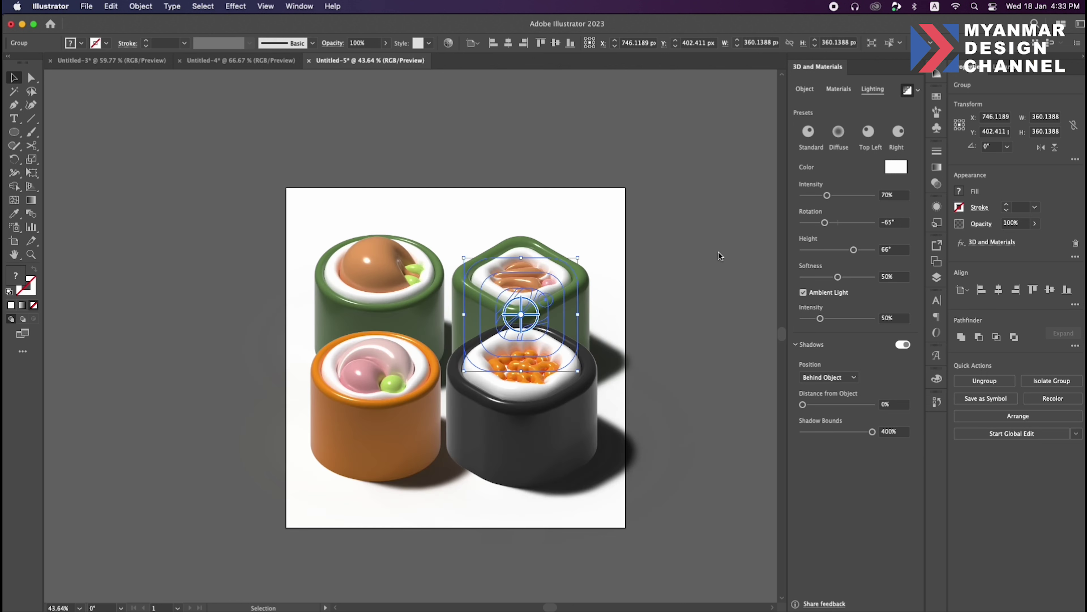
pyautogui.click(717, 250)
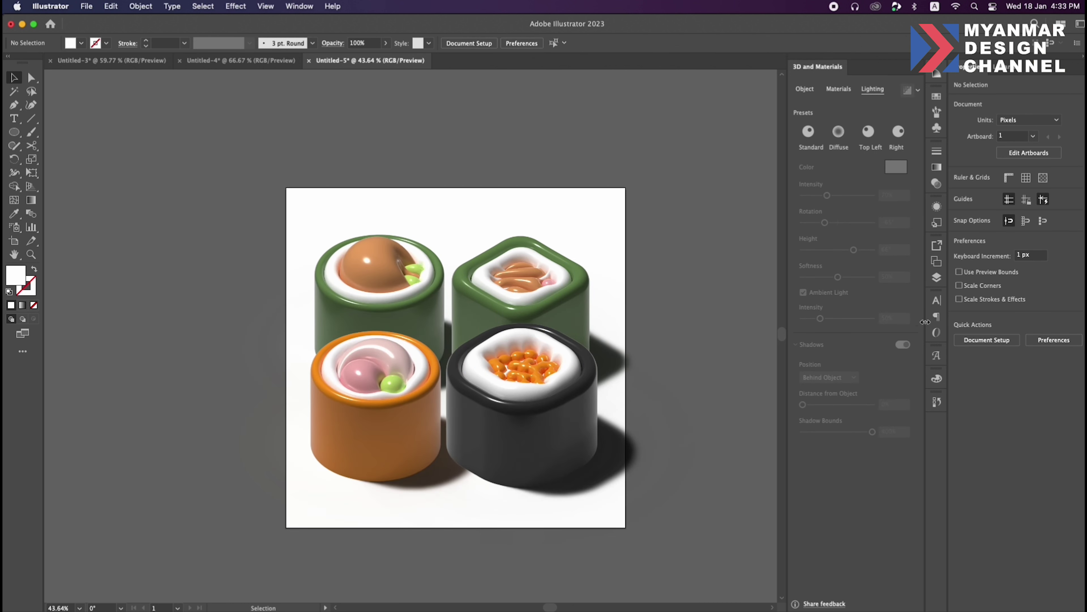
# - Put a new Layer 2 below the sushi layer and draw an artboard-sized rectangle
pyautogui.click(936, 278)
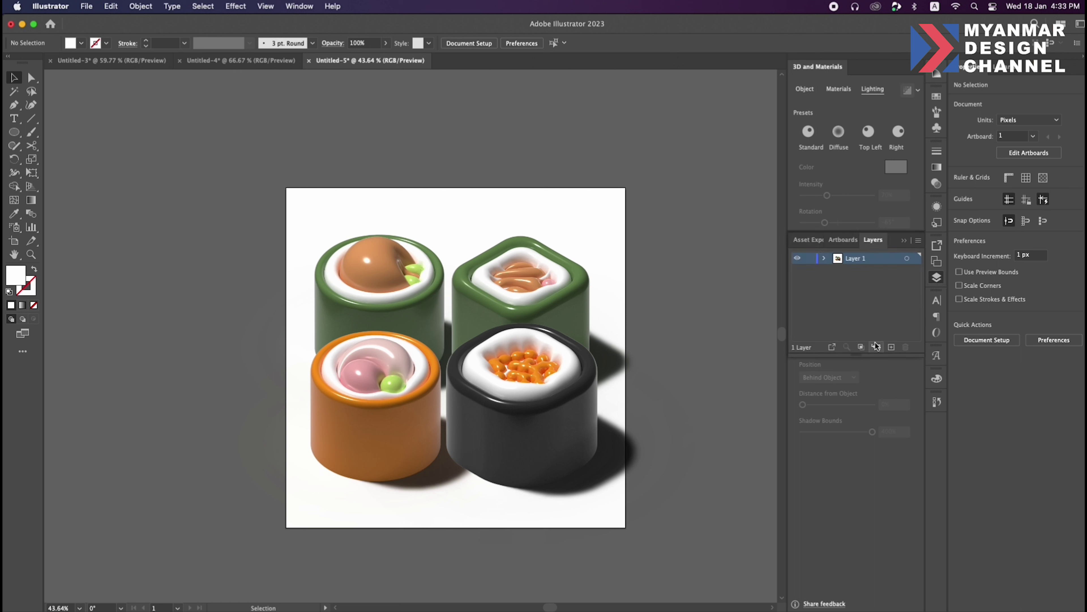
pyautogui.moveTo(867, 264); pyautogui.dragTo(865, 279)
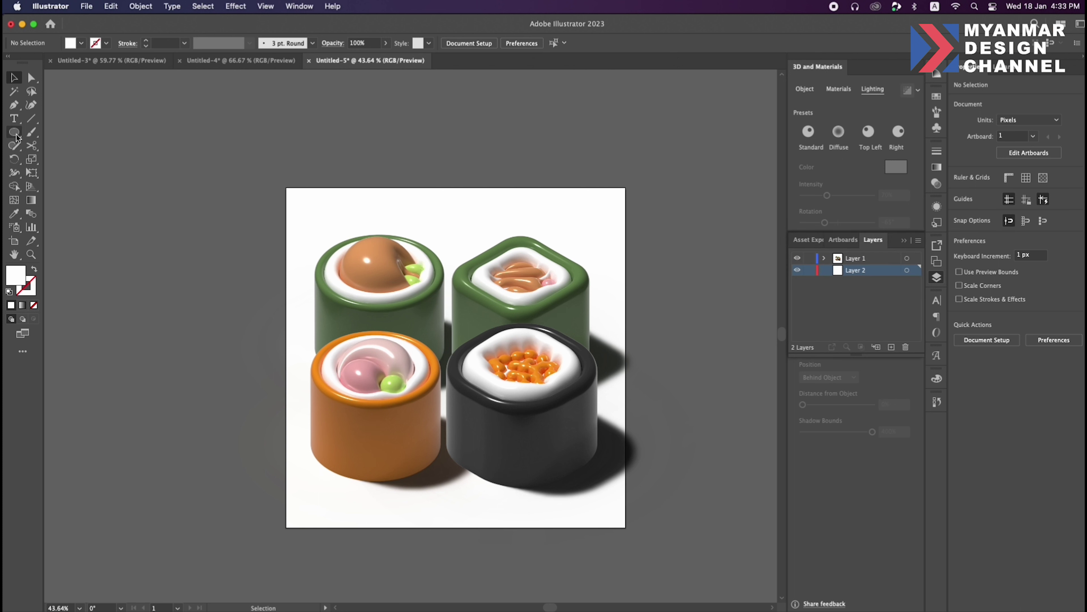
pyautogui.moveTo(17, 137); pyautogui.dragTo(68, 133)
pyautogui.moveTo(290, 215)
pyautogui.mouseDown()
pyautogui.moveTo(346, 274)
pyautogui.moveTo(341, 246)
pyautogui.moveTo(589, 459)
pyautogui.moveTo(626, 528)
pyautogui.mouseUp()
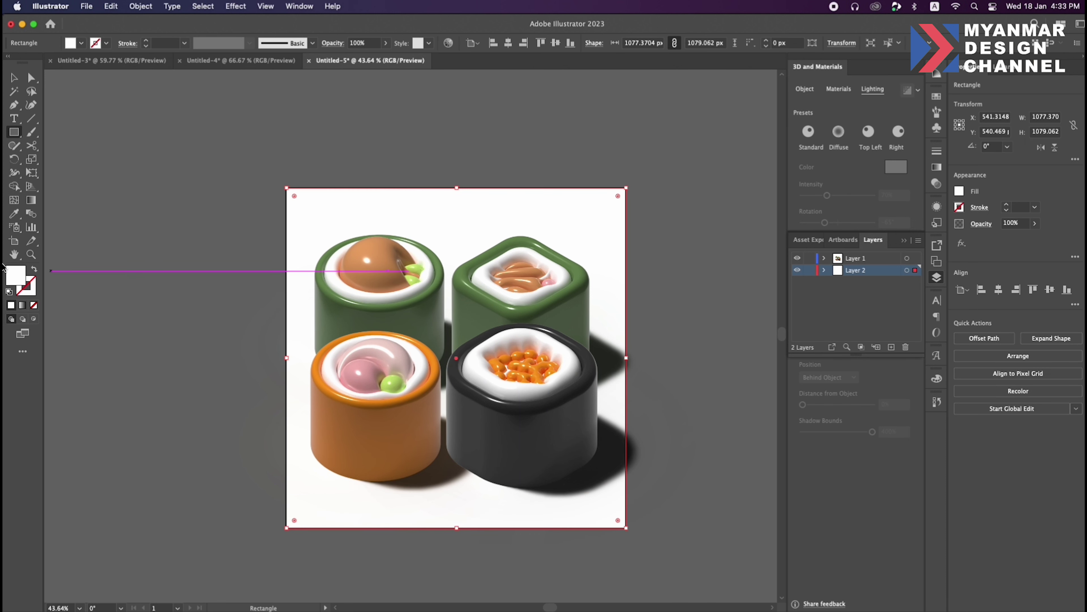
# - Fill the background rectangle pink #f4c1c4, then zoom in on the rolls
pyautogui.doubleClick(16, 276)
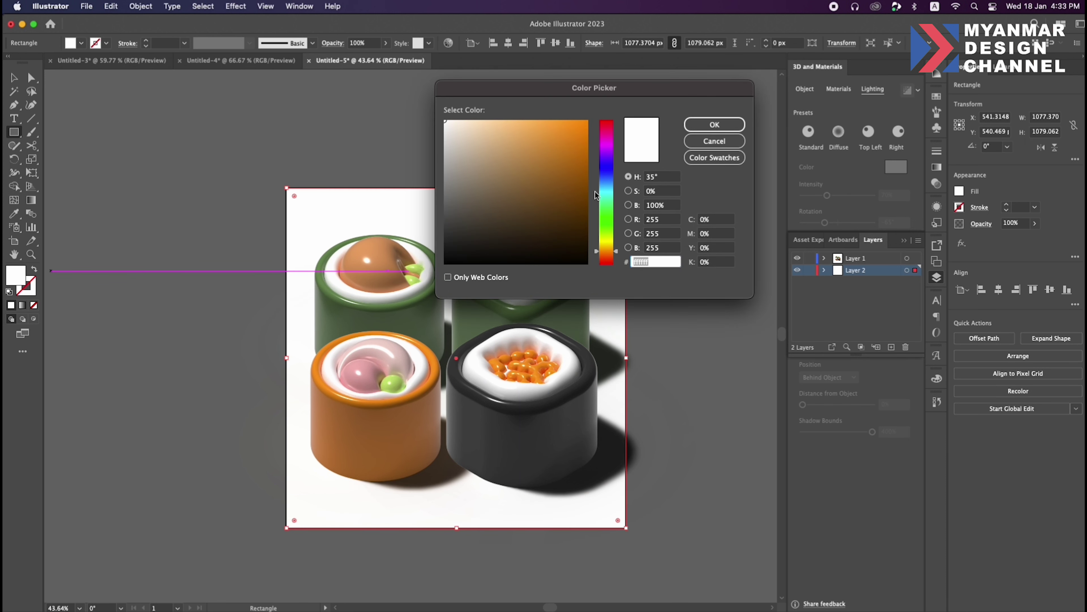
pyautogui.click(704, 127)
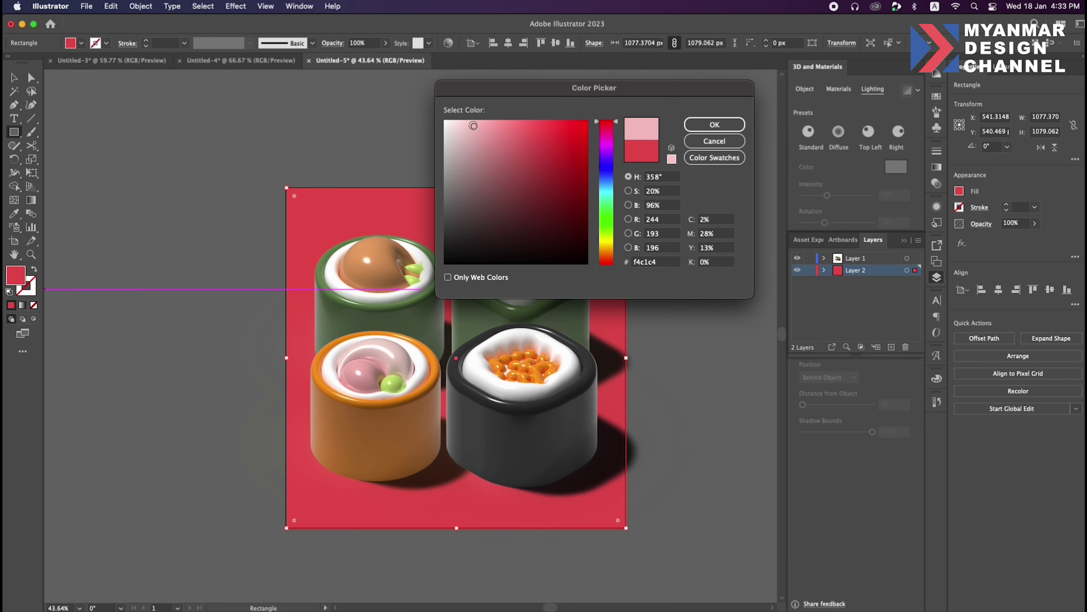
pyautogui.click(716, 123)
pyautogui.hotkey('ctrl', 'shift', 'a')
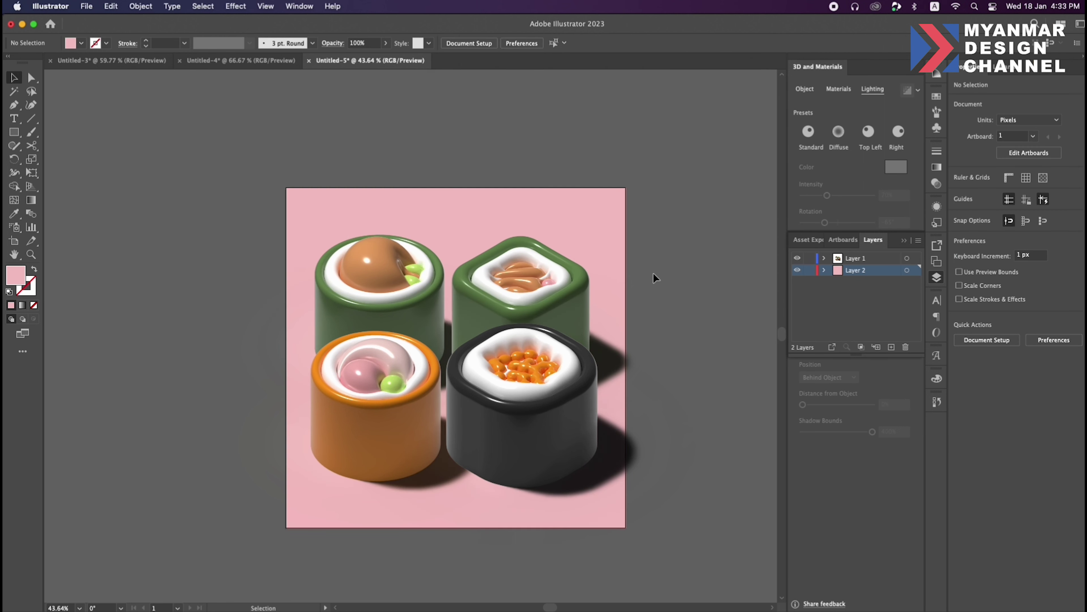
pyautogui.press('z')
pyautogui.moveTo(522, 349)
pyautogui.mouseDown()
pyautogui.moveTo(612, 355)
pyautogui.moveTo(628, 326)
pyautogui.moveTo(675, 342)
pyautogui.mouseUp()
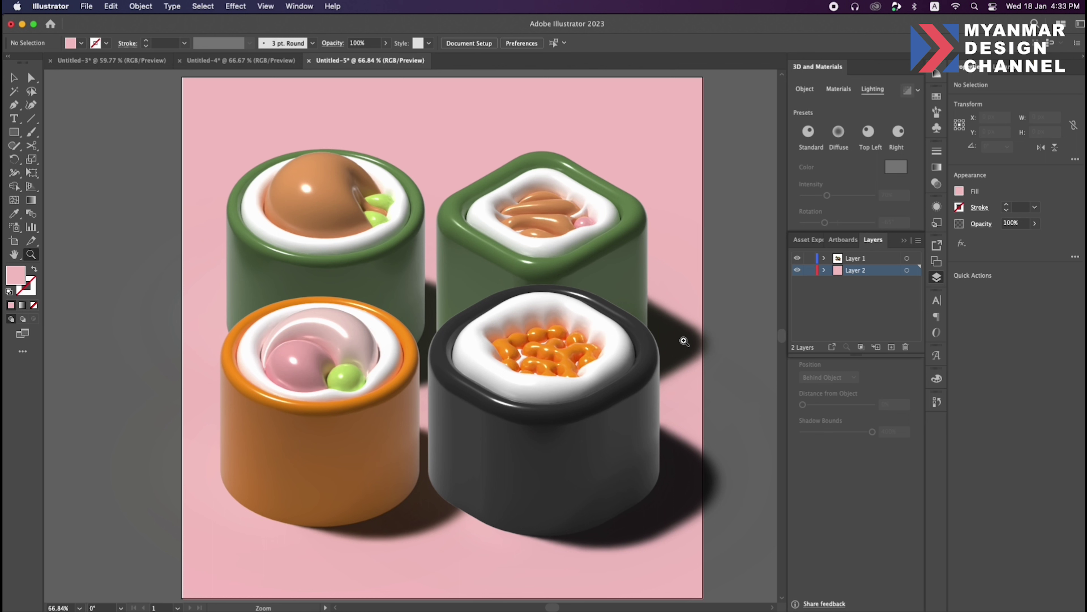
pyautogui.press('v')
pyautogui.hotkey('ctrl', 'a')
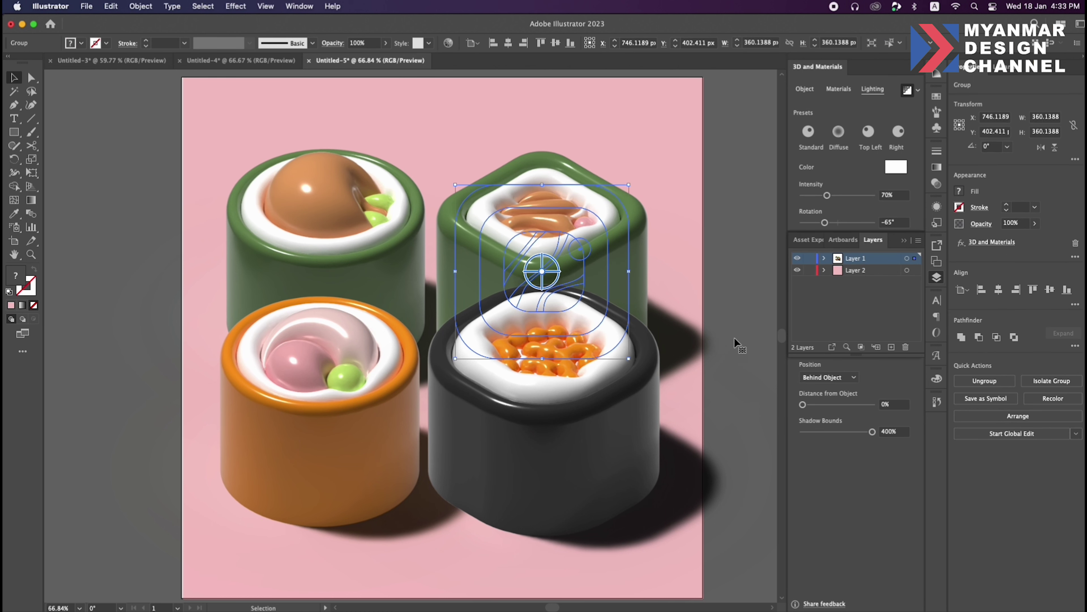
pyautogui.click(134, 205)
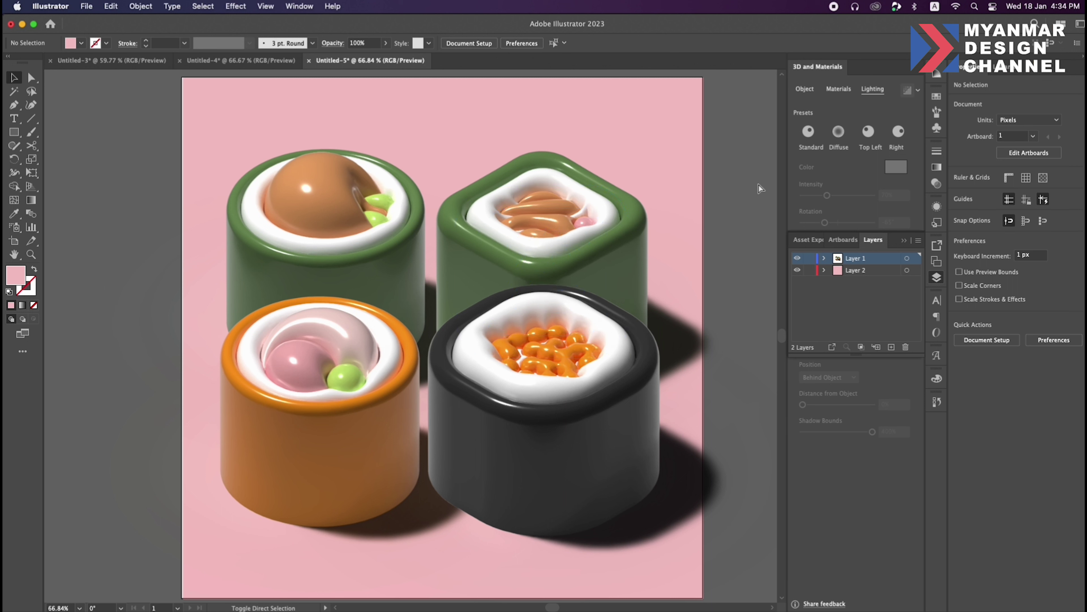
pyautogui.press('super+shift+5')
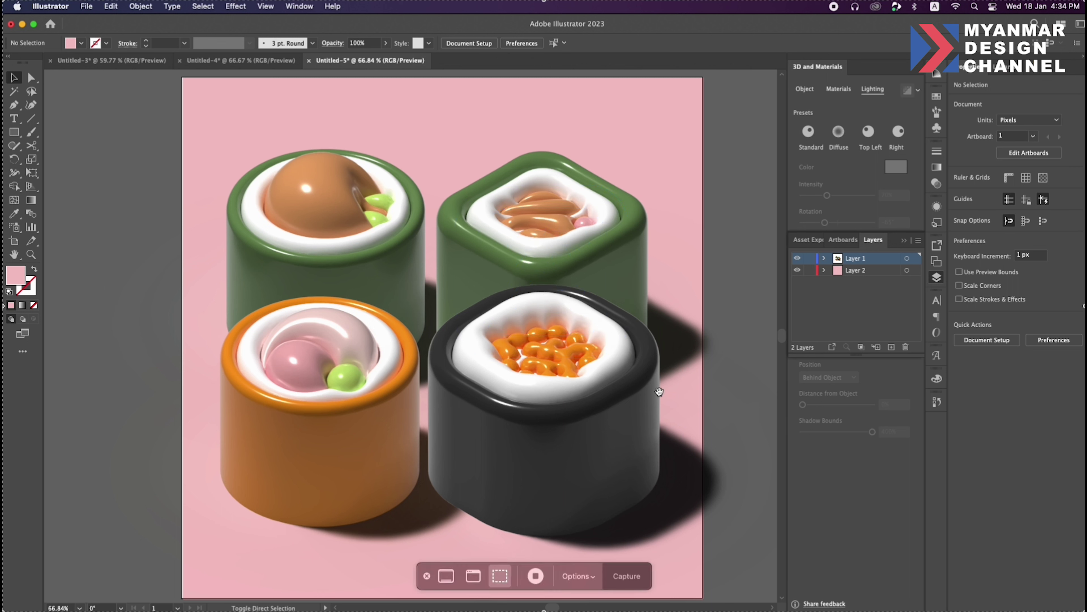